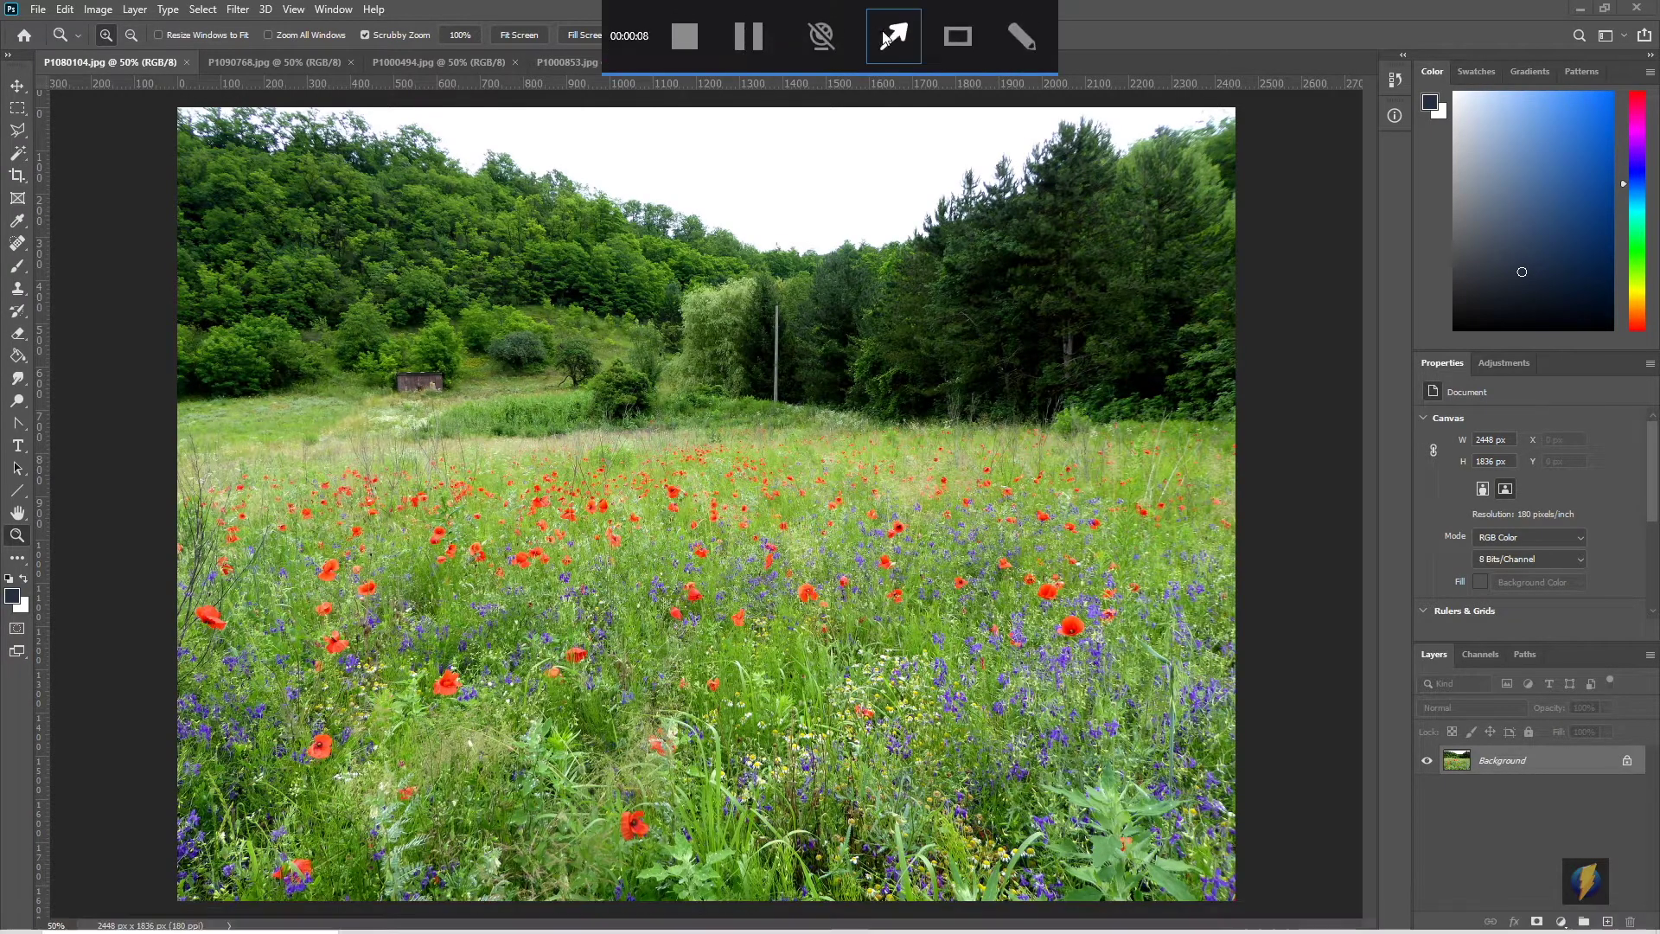
# - Browse the Filter menu and close it without choosing a filter
pyautogui.click(886, 39)
pyautogui.moveTo(355, 272); pyautogui.dragTo(240, 15)
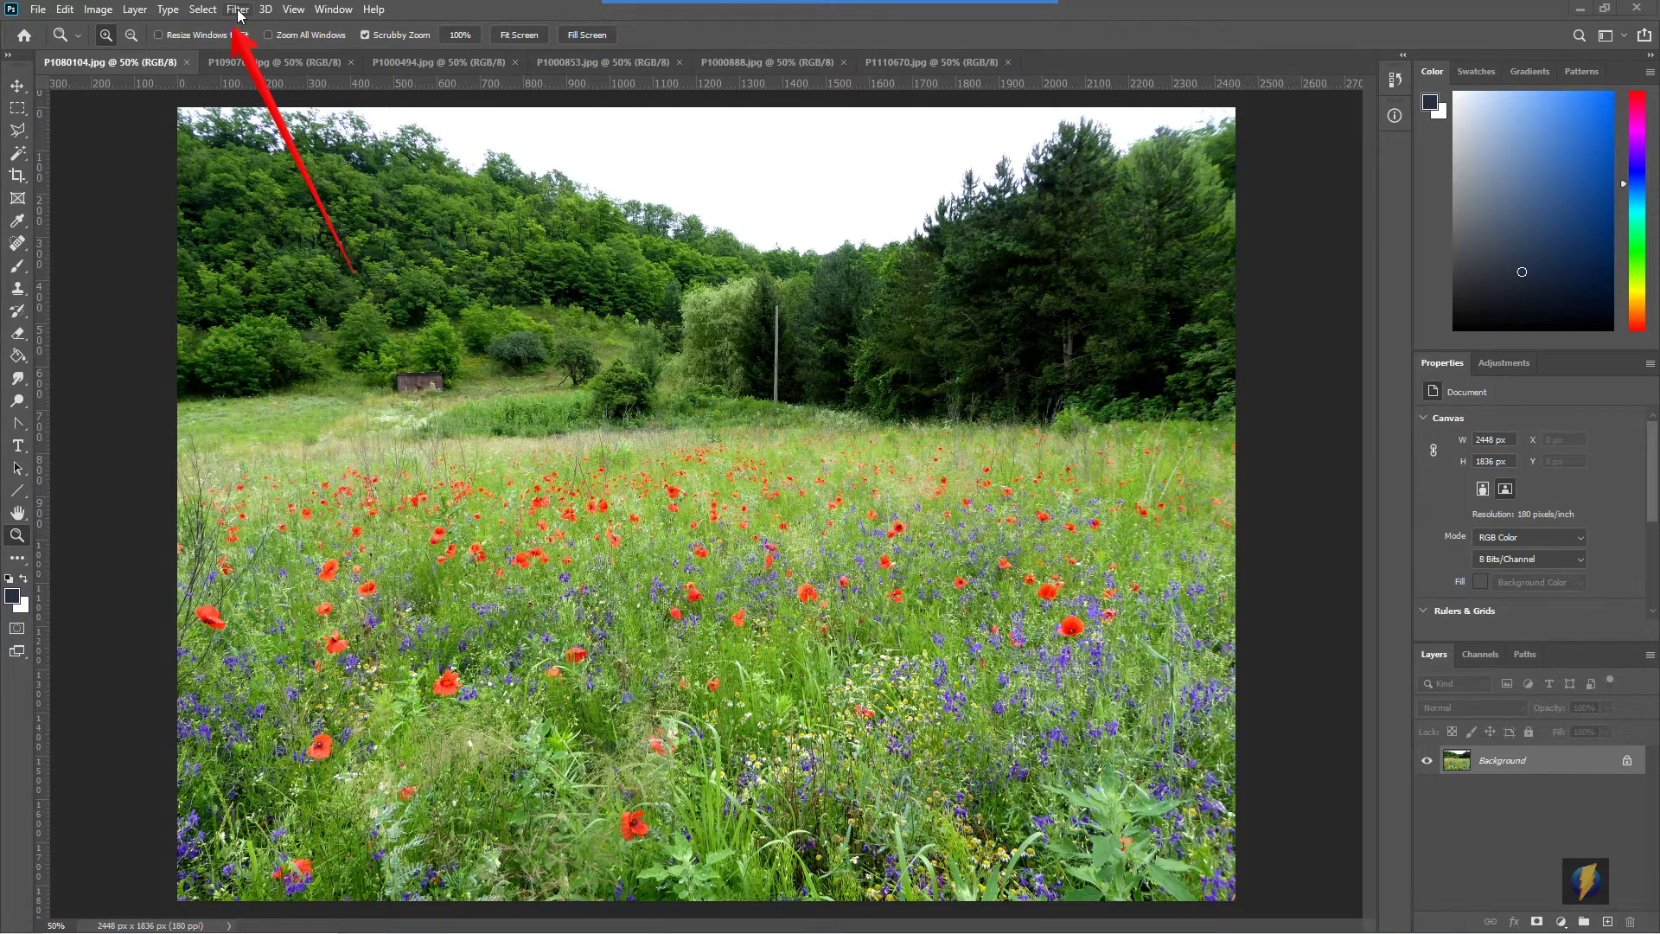
pyautogui.click(238, 11)
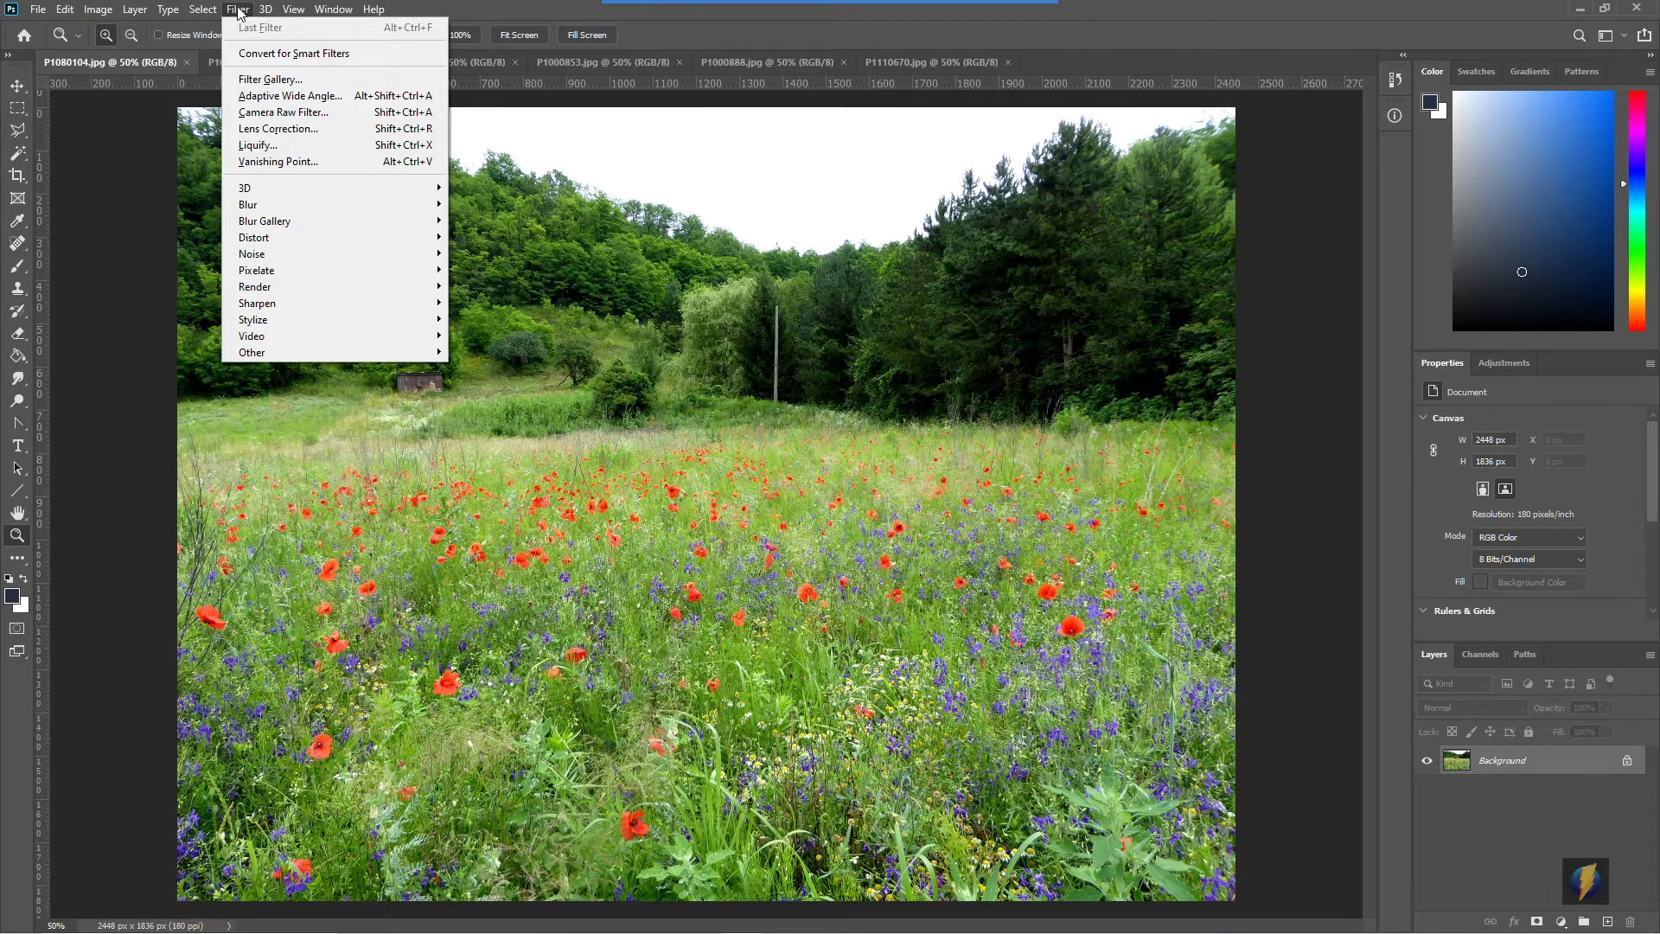
pyautogui.moveTo(268, 353)
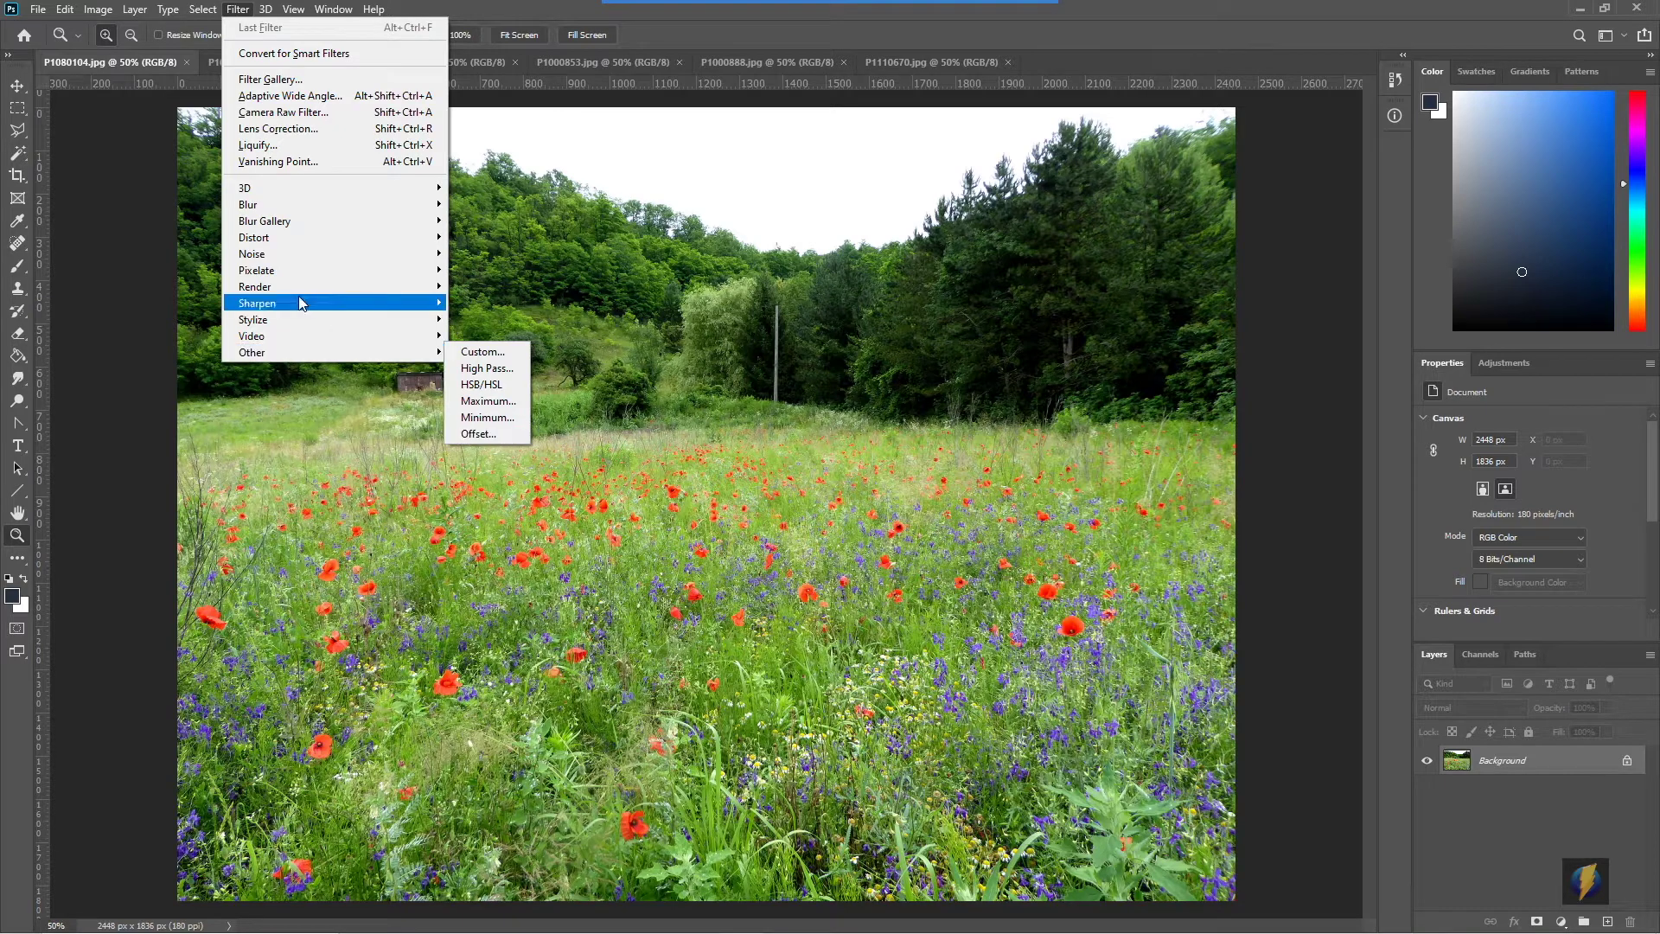
pyautogui.moveTo(281, 239)
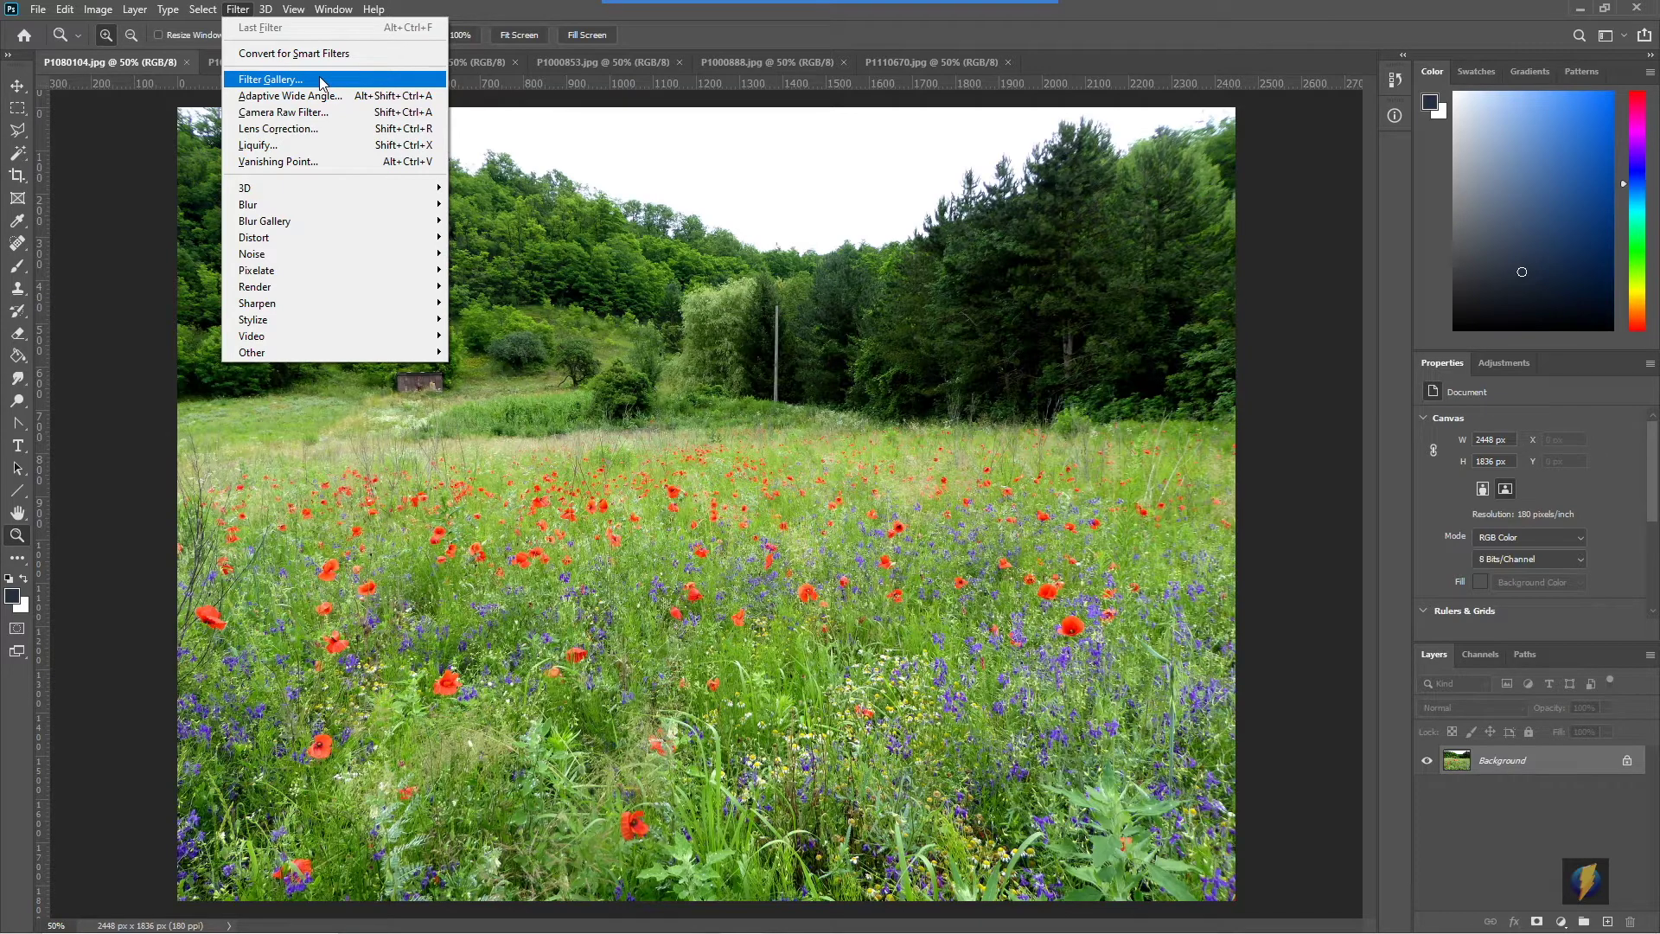
pyautogui.click(1351, 431)
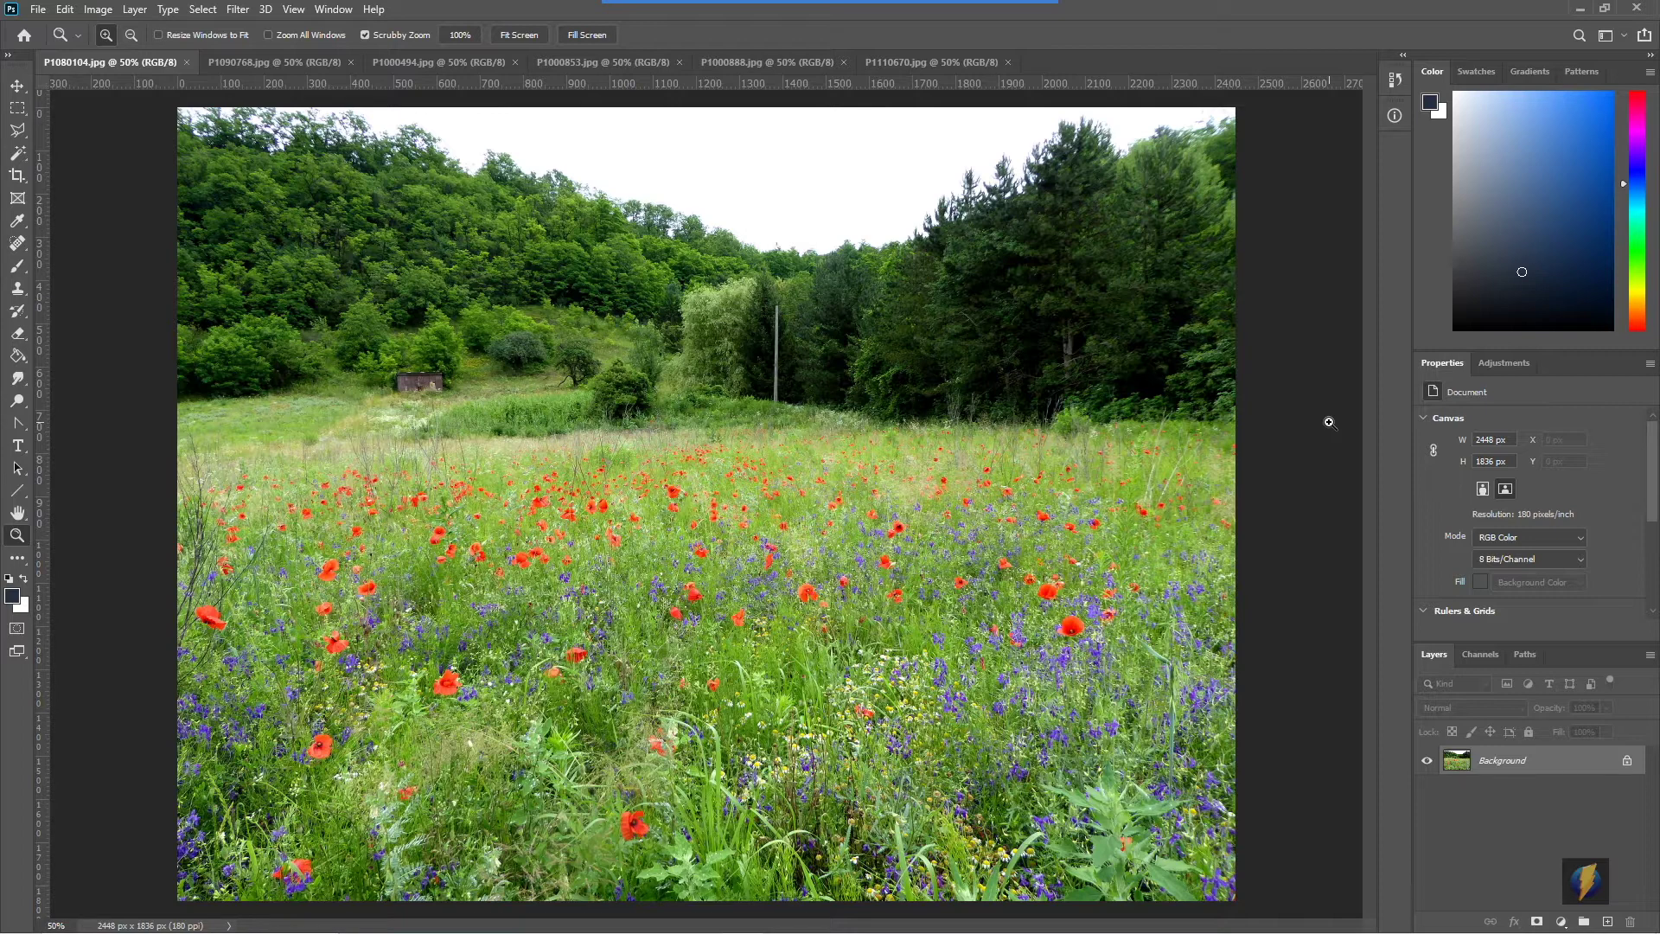
# - View the butterfly, pink flowers, leaf, autumn road and beach photos, then return to P1080104.jpg
pyautogui.click(251, 58)
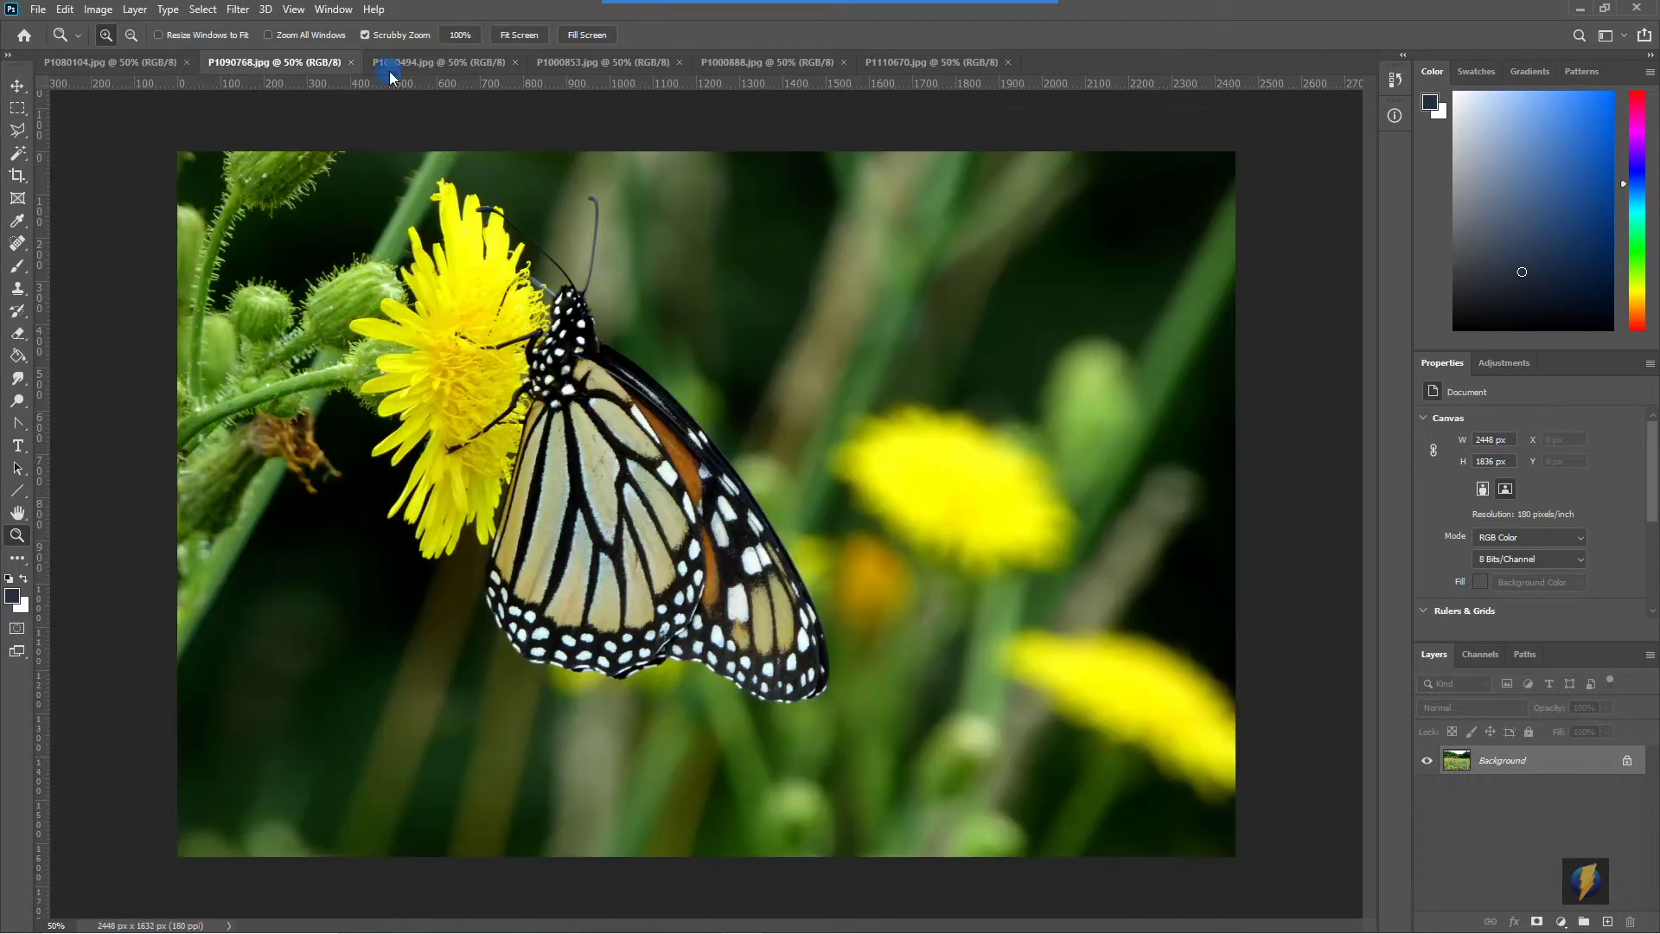
pyautogui.click(437, 60)
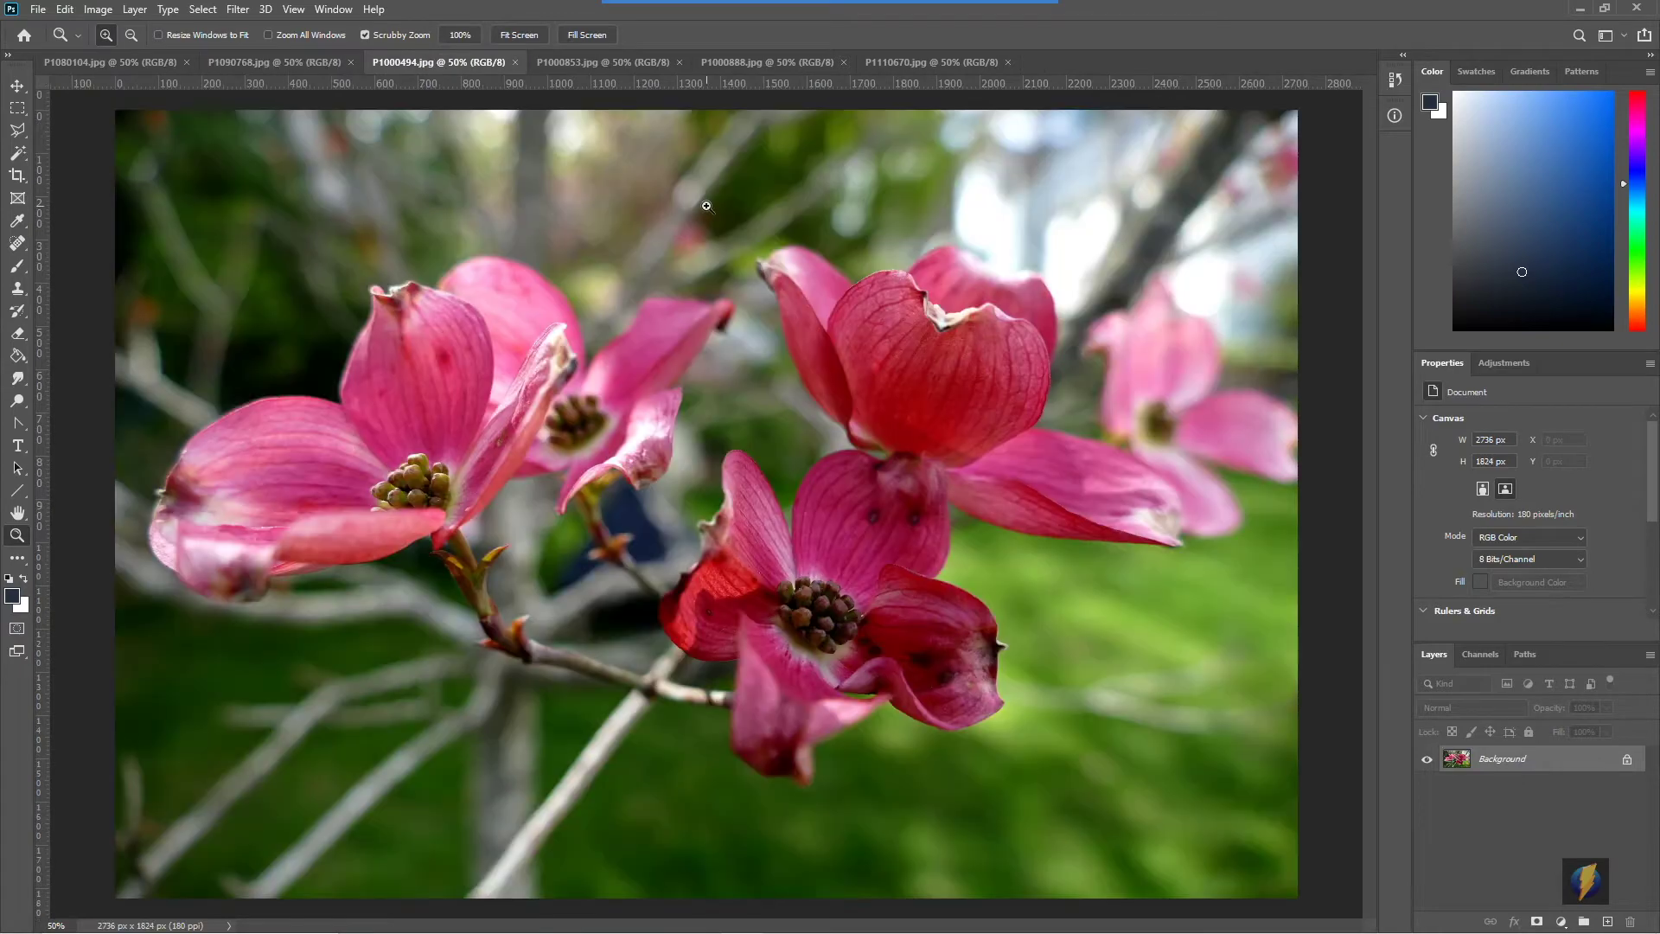
pyautogui.click(623, 66)
pyautogui.click(758, 63)
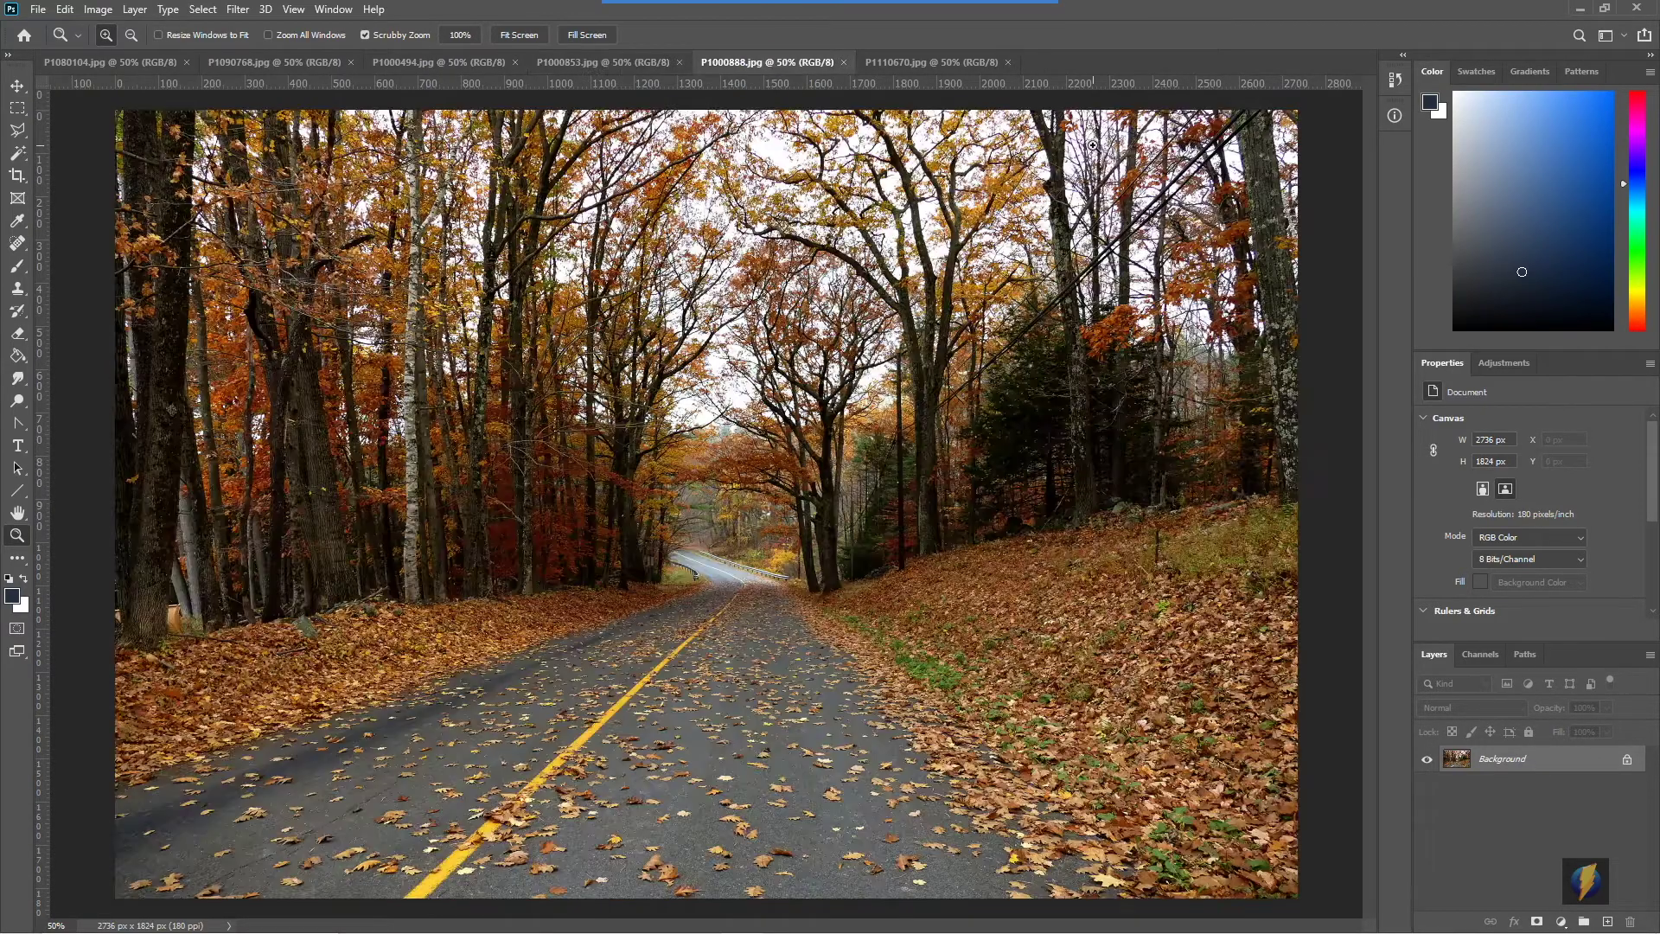
pyautogui.click(935, 64)
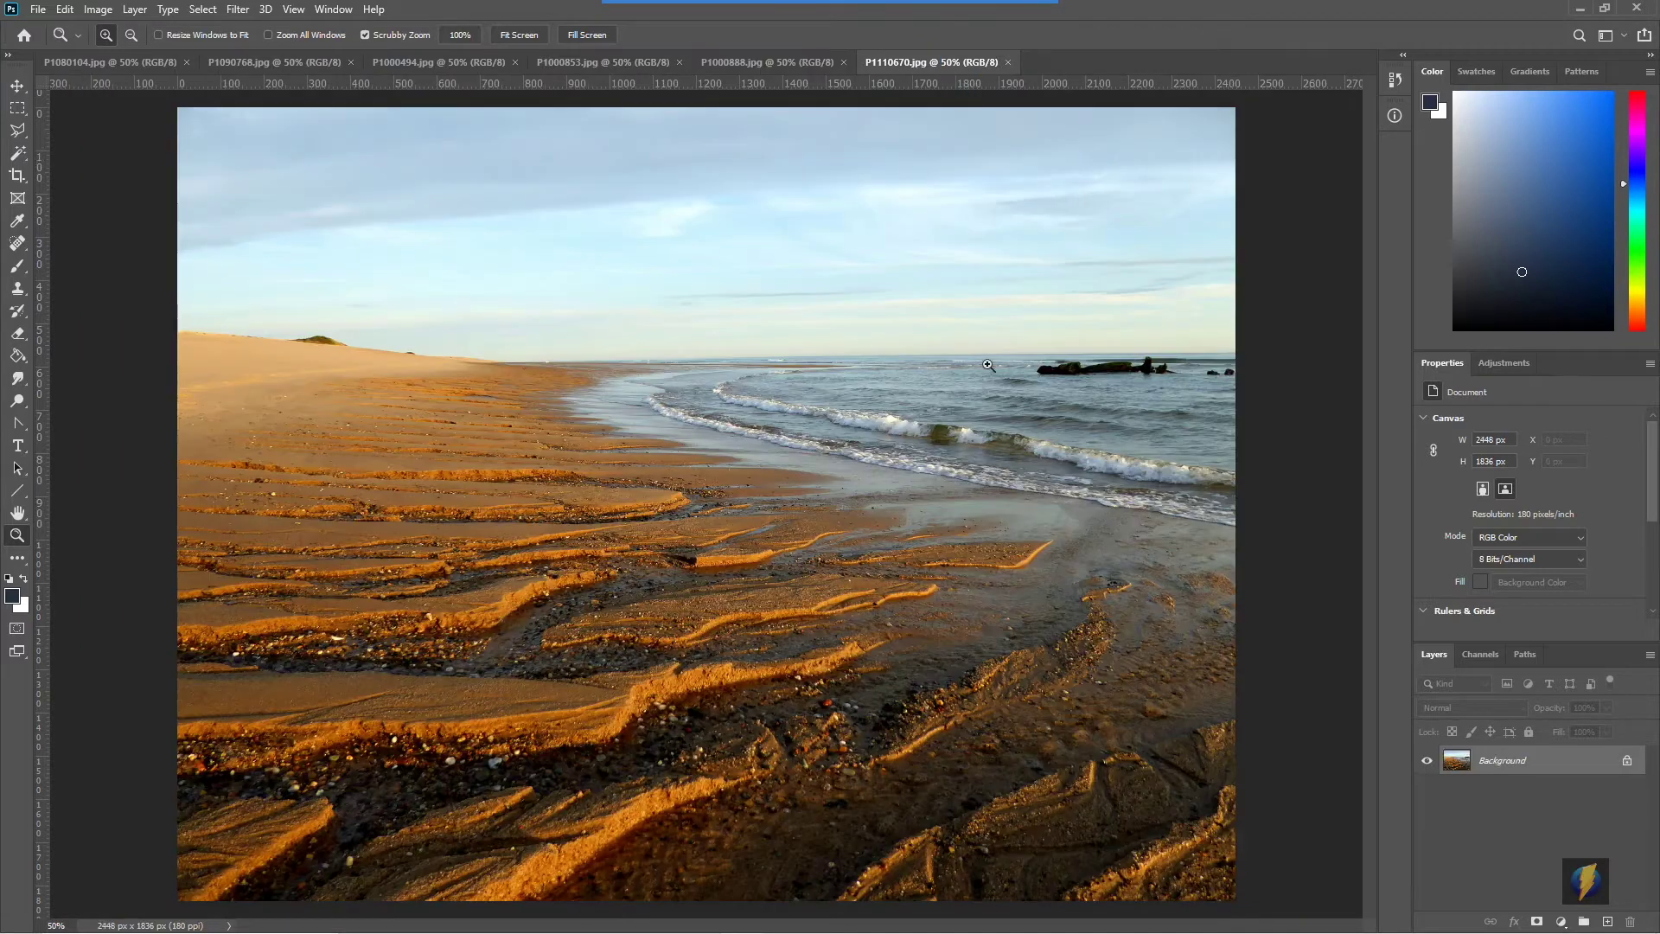
pyautogui.click(95, 62)
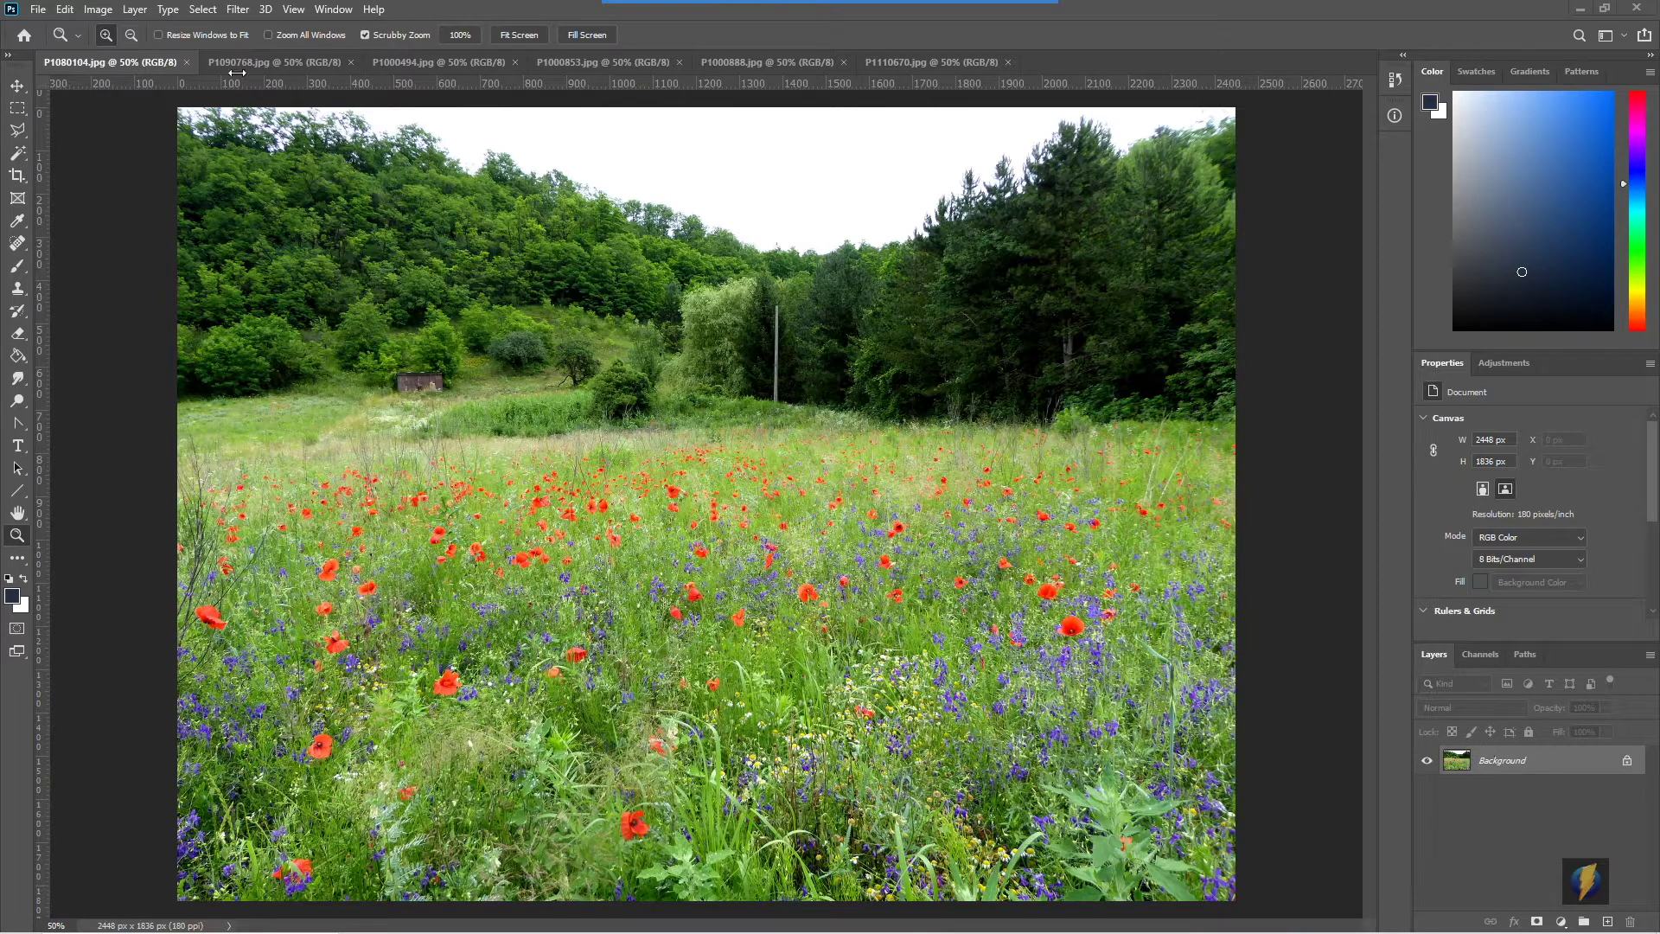
pyautogui.click(239, 10)
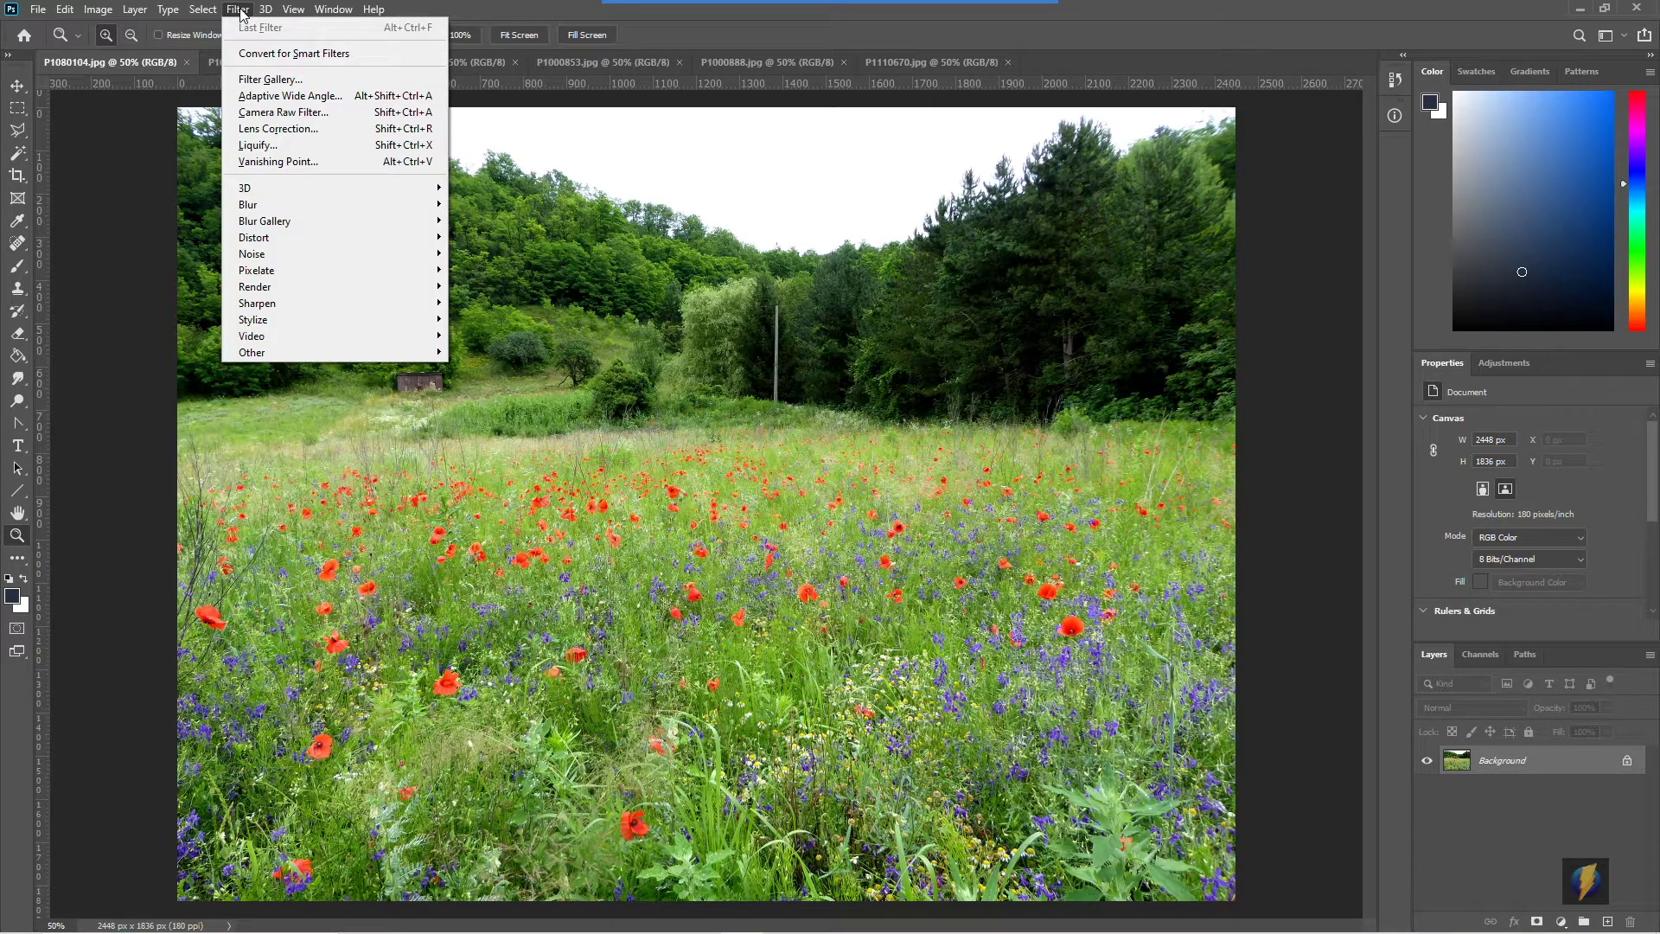
# - Open the Filter Gallery on the poppy meadow with the Cutout preview zoomed to 50%
pyautogui.click(276, 79)
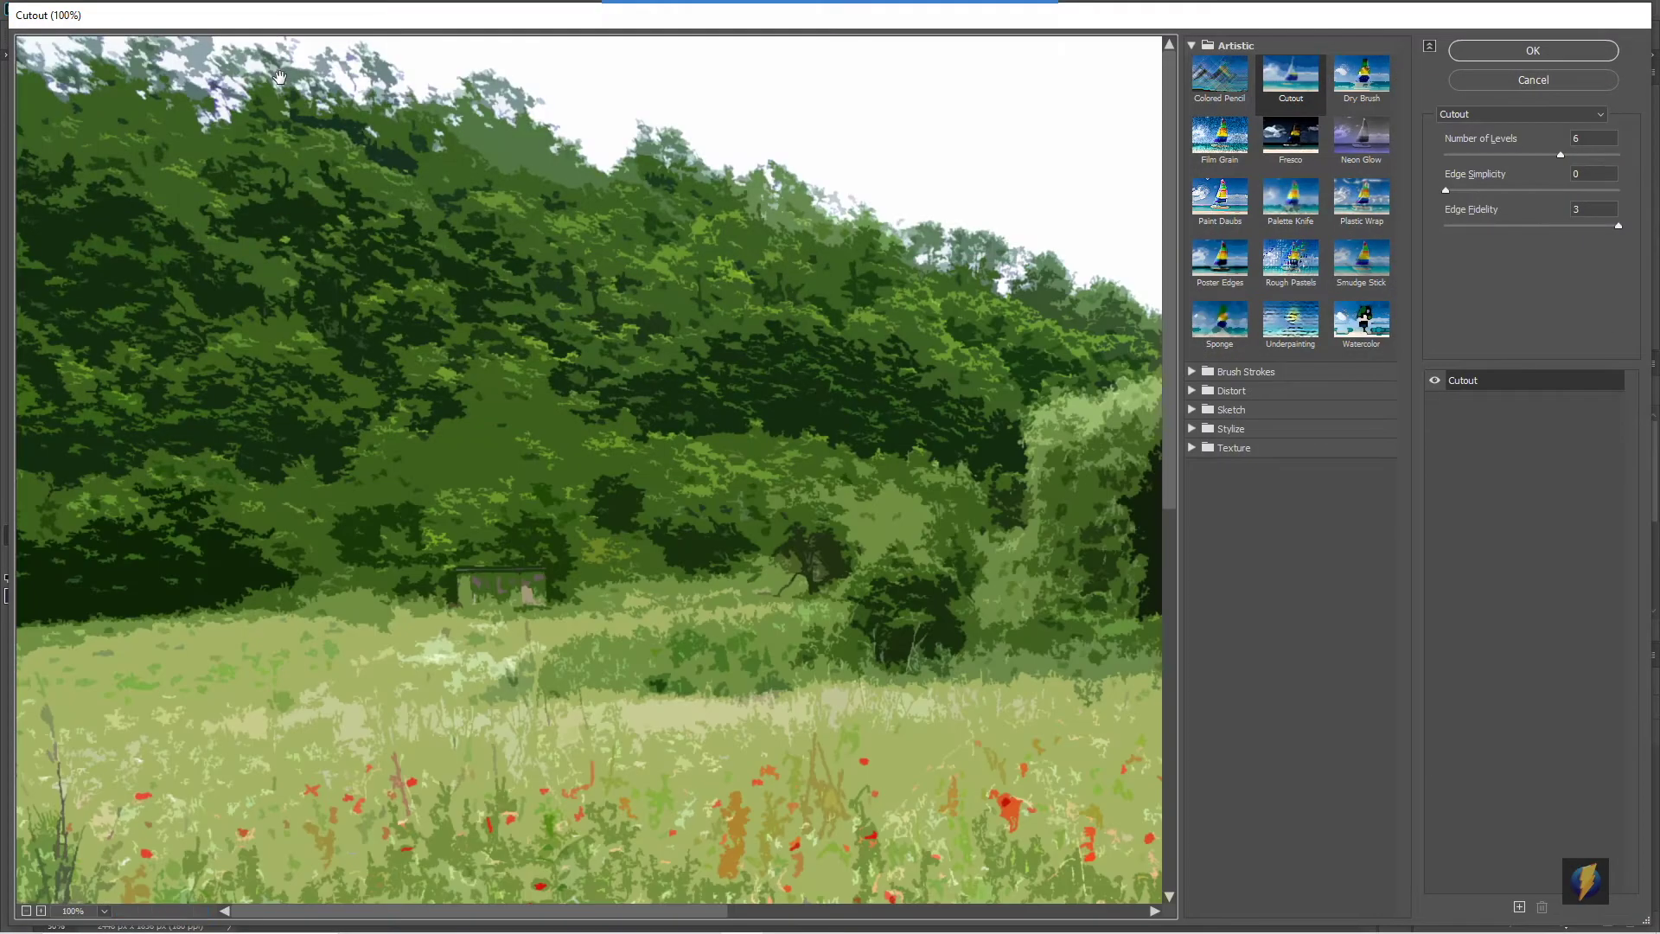
pyautogui.click(26, 910)
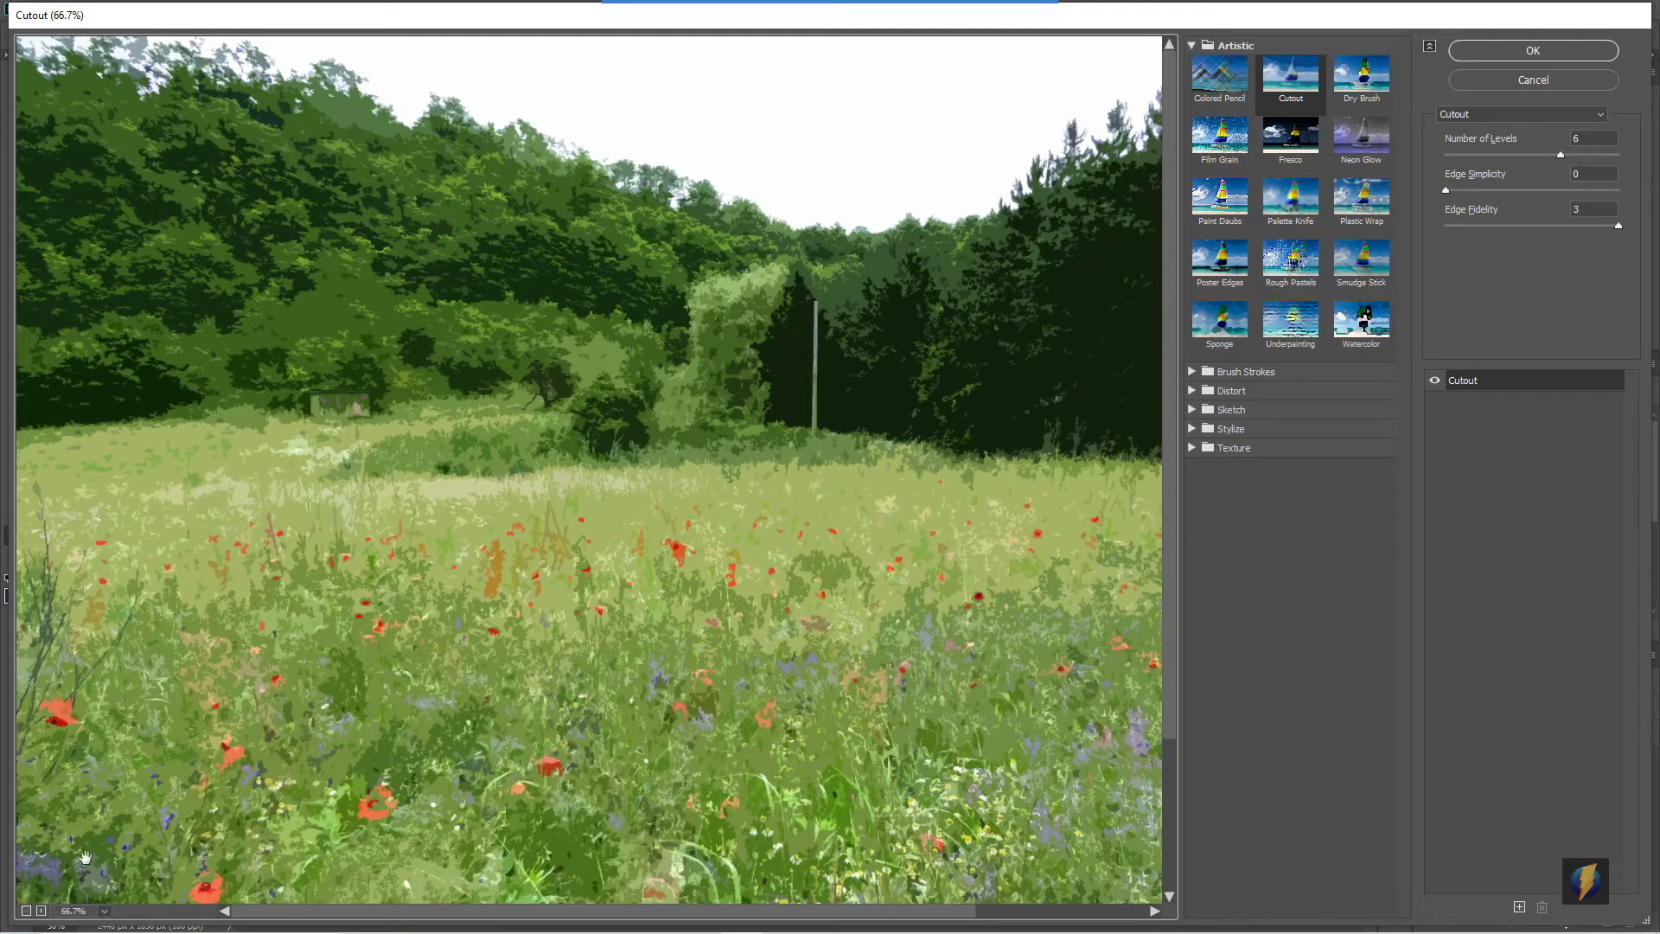
pyautogui.moveTo(845, 7)
pyautogui.click(893, 36)
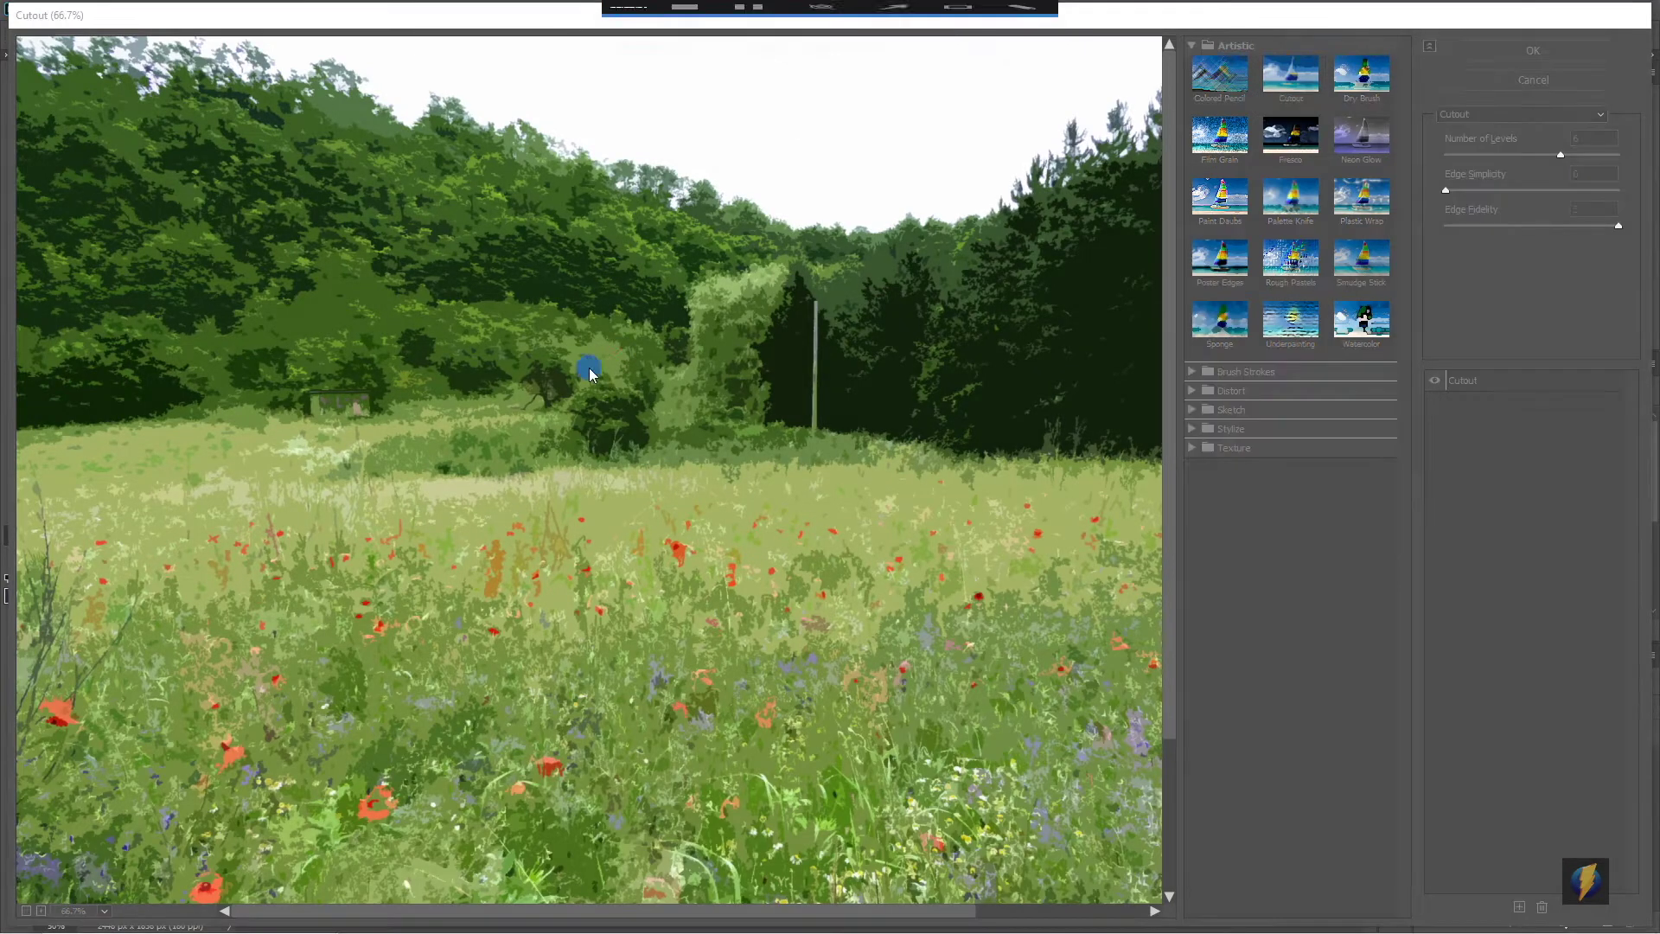
pyautogui.moveTo(619, 350)
pyautogui.mouseDown()
pyautogui.moveTo(81, 809)
pyautogui.moveTo(53, 875)
pyautogui.mouseUp()
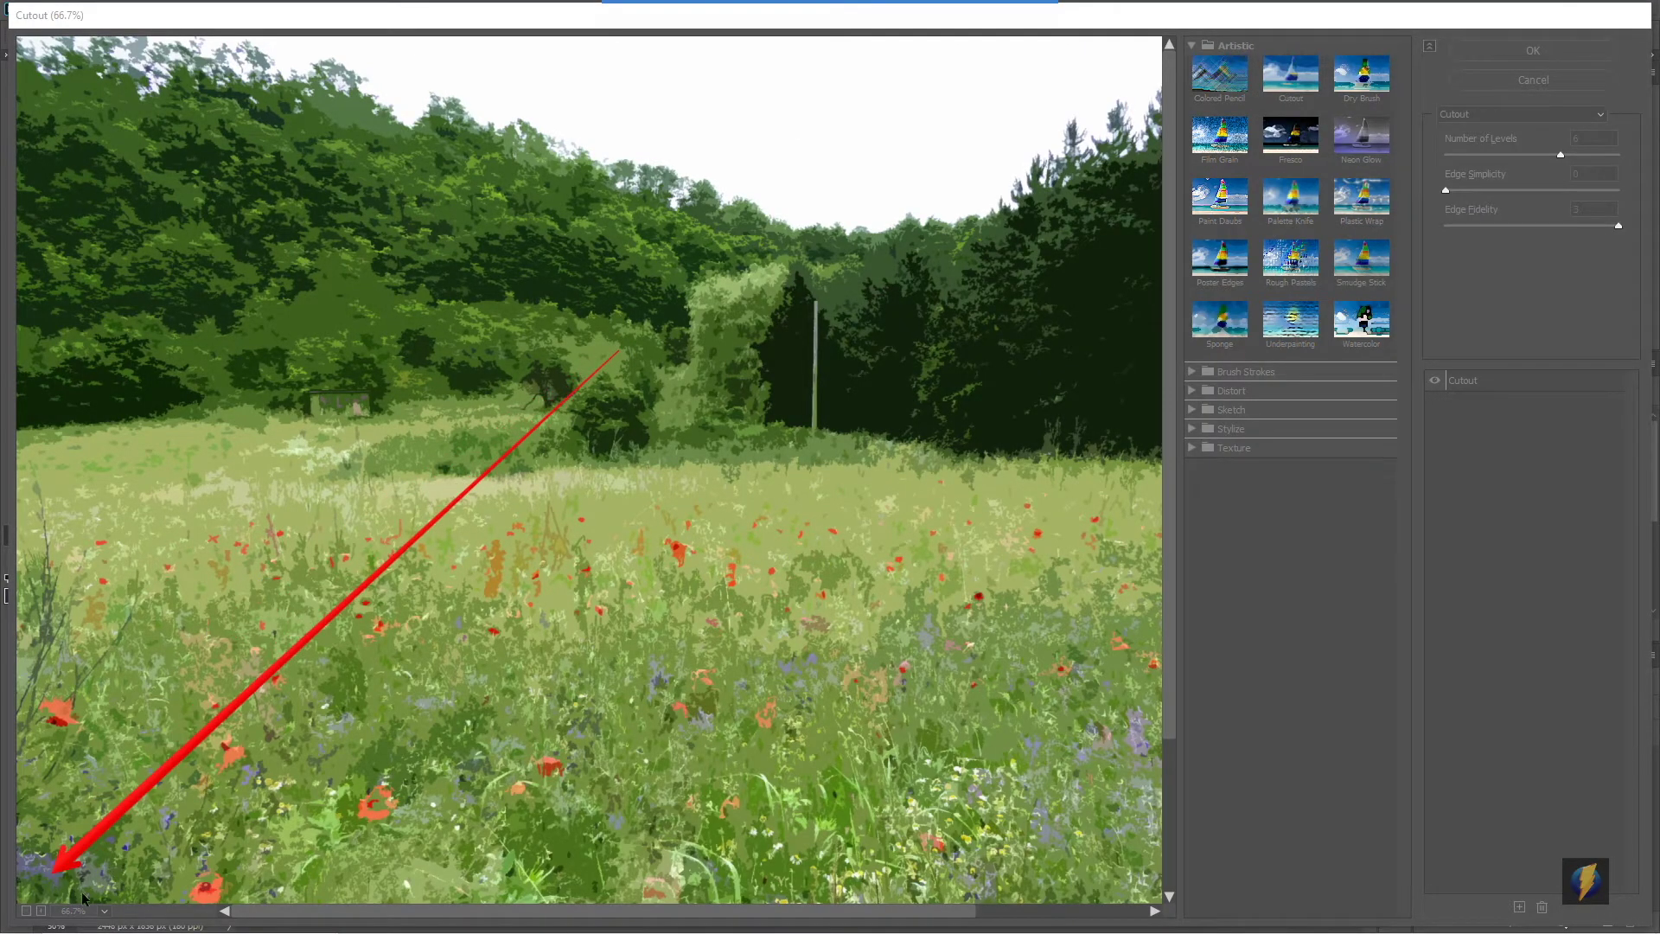
pyautogui.click(26, 910)
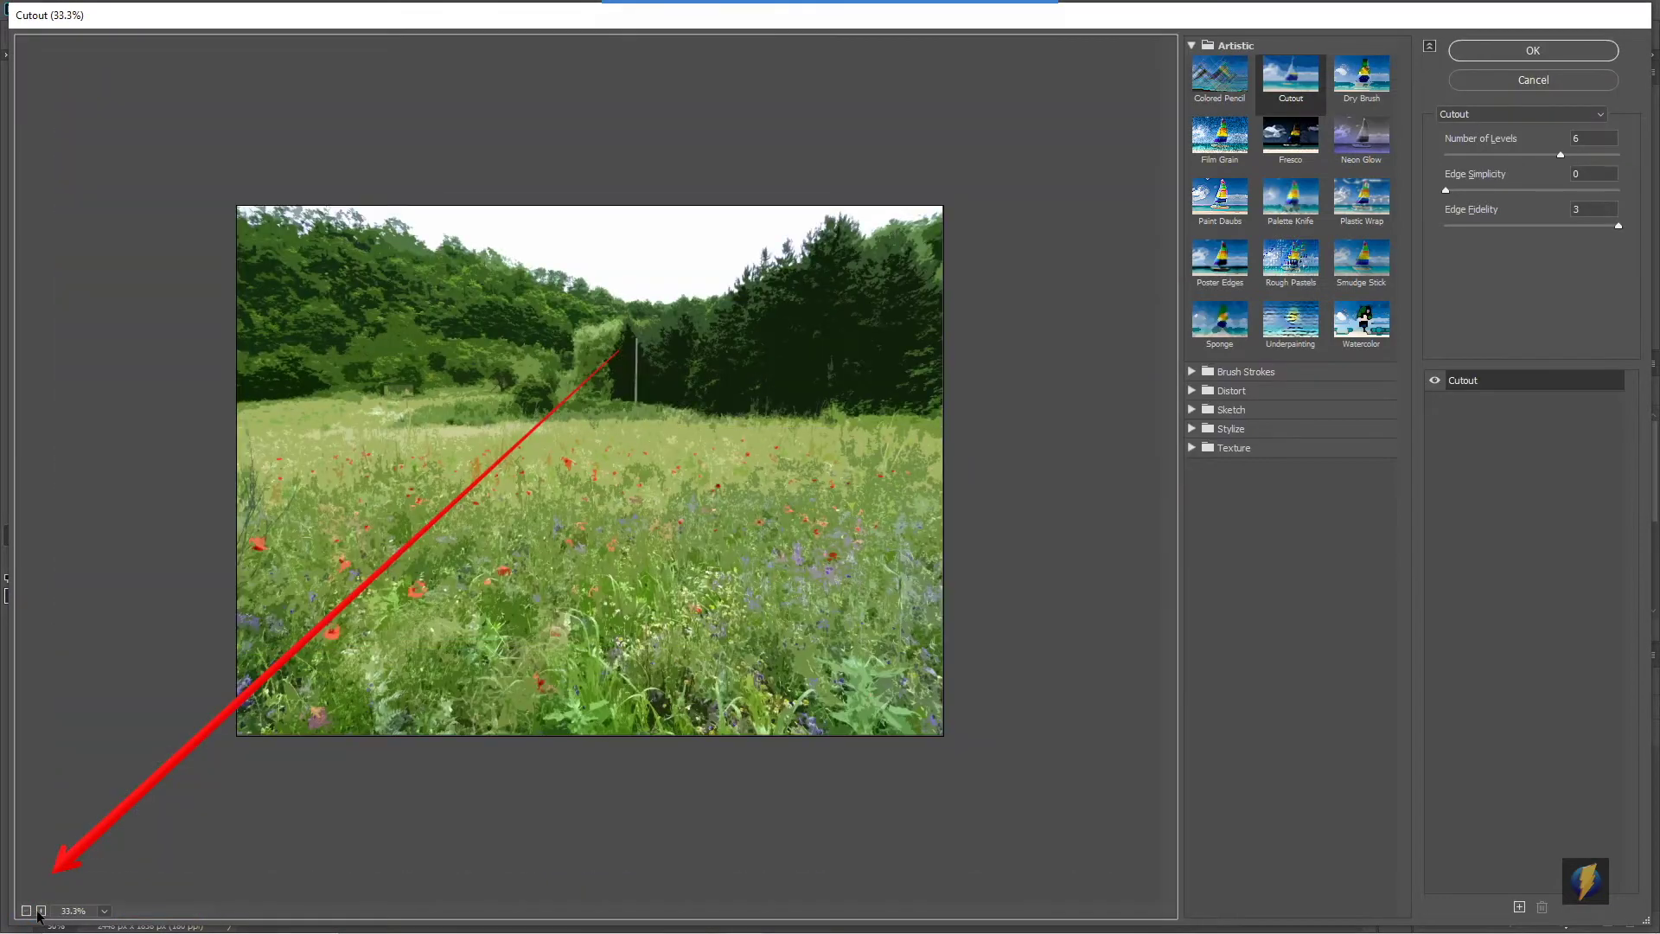
pyautogui.click(43, 912)
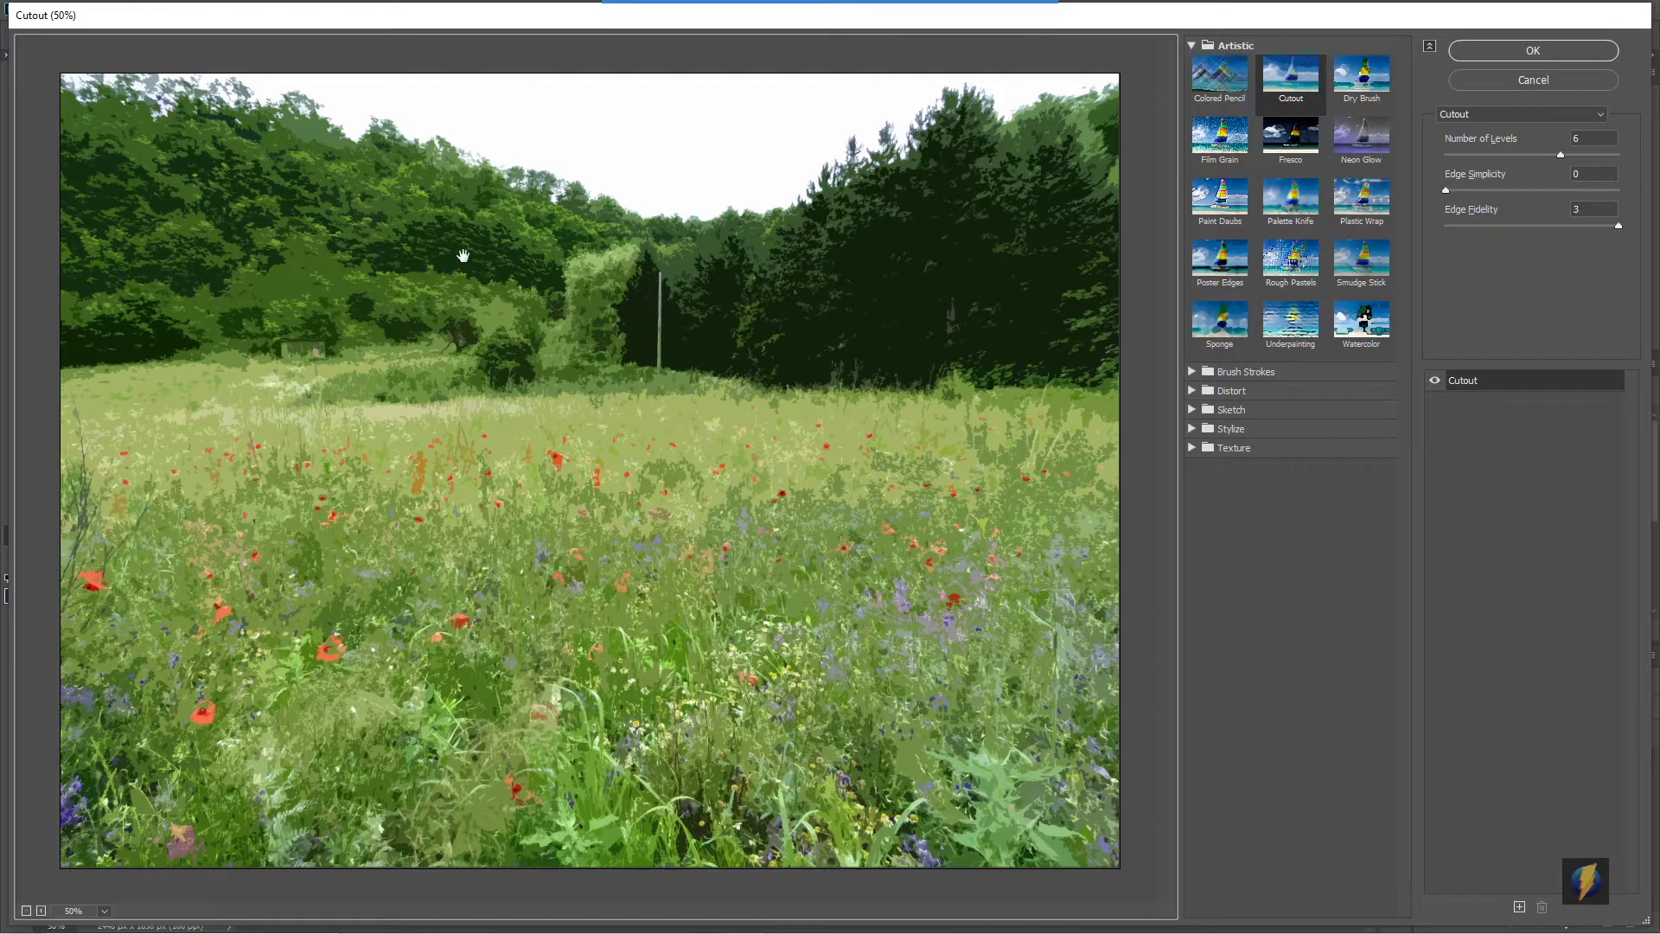
pyautogui.press('Return')
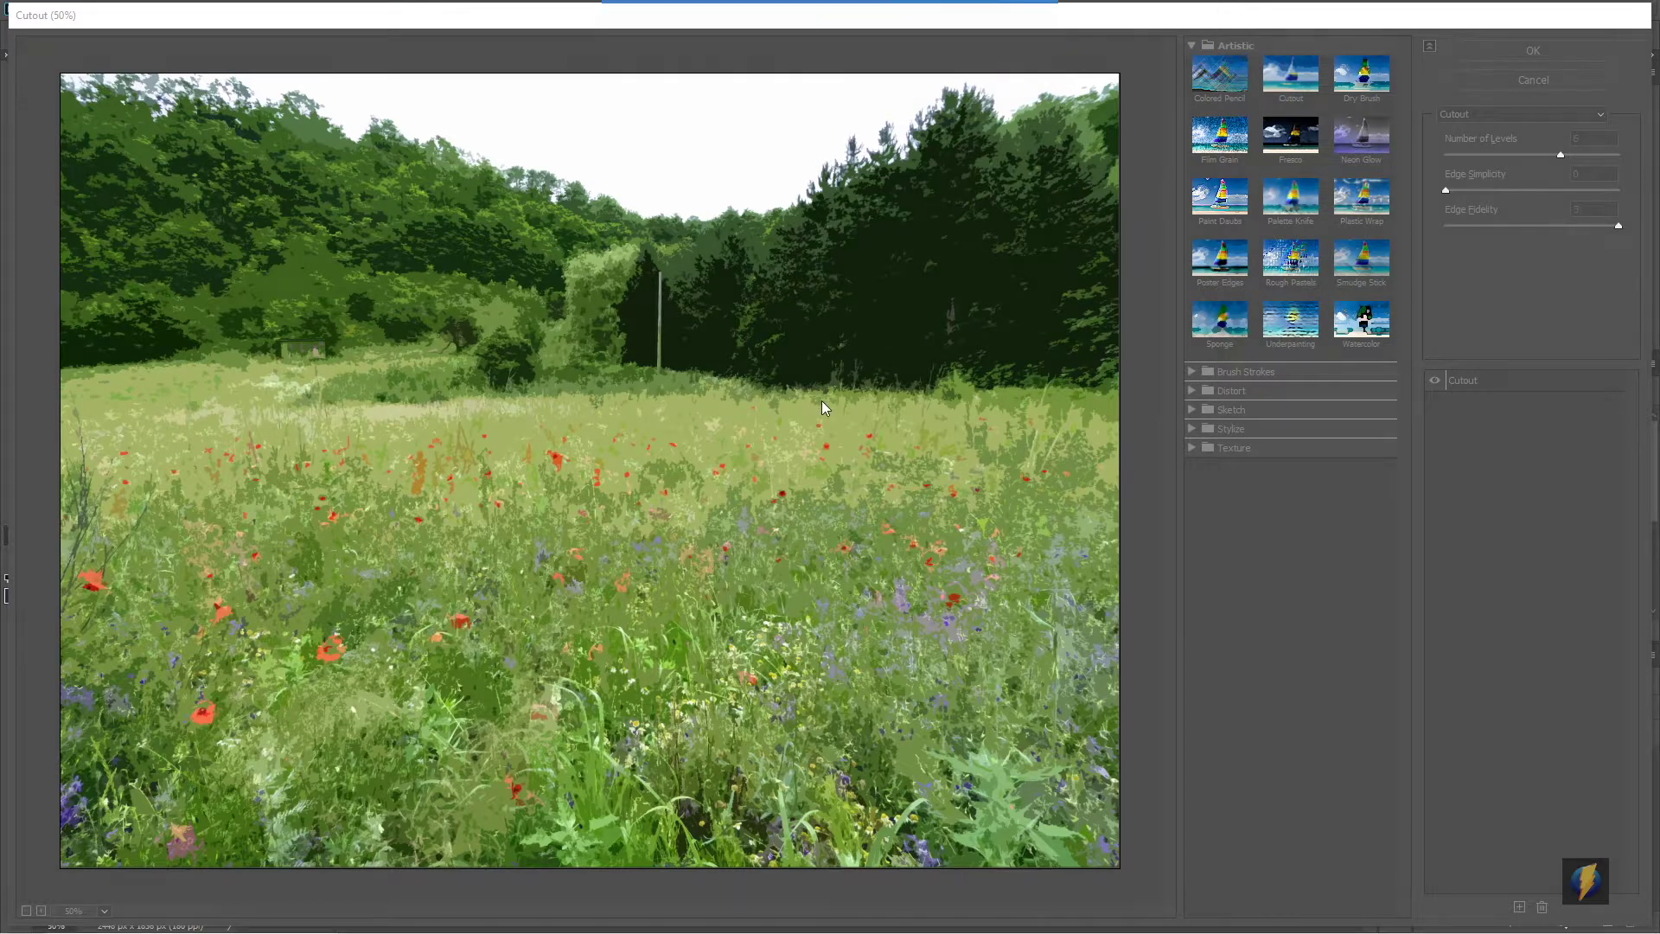
pyautogui.moveTo(763, 418)
pyautogui.mouseDown()
pyautogui.moveTo(1072, 206)
pyautogui.moveTo(1197, 50)
pyautogui.moveTo(1181, 368)
pyautogui.moveTo(1194, 457)
pyautogui.moveTo(1189, 64)
pyautogui.mouseUp()
pyautogui.click(1296, 82)
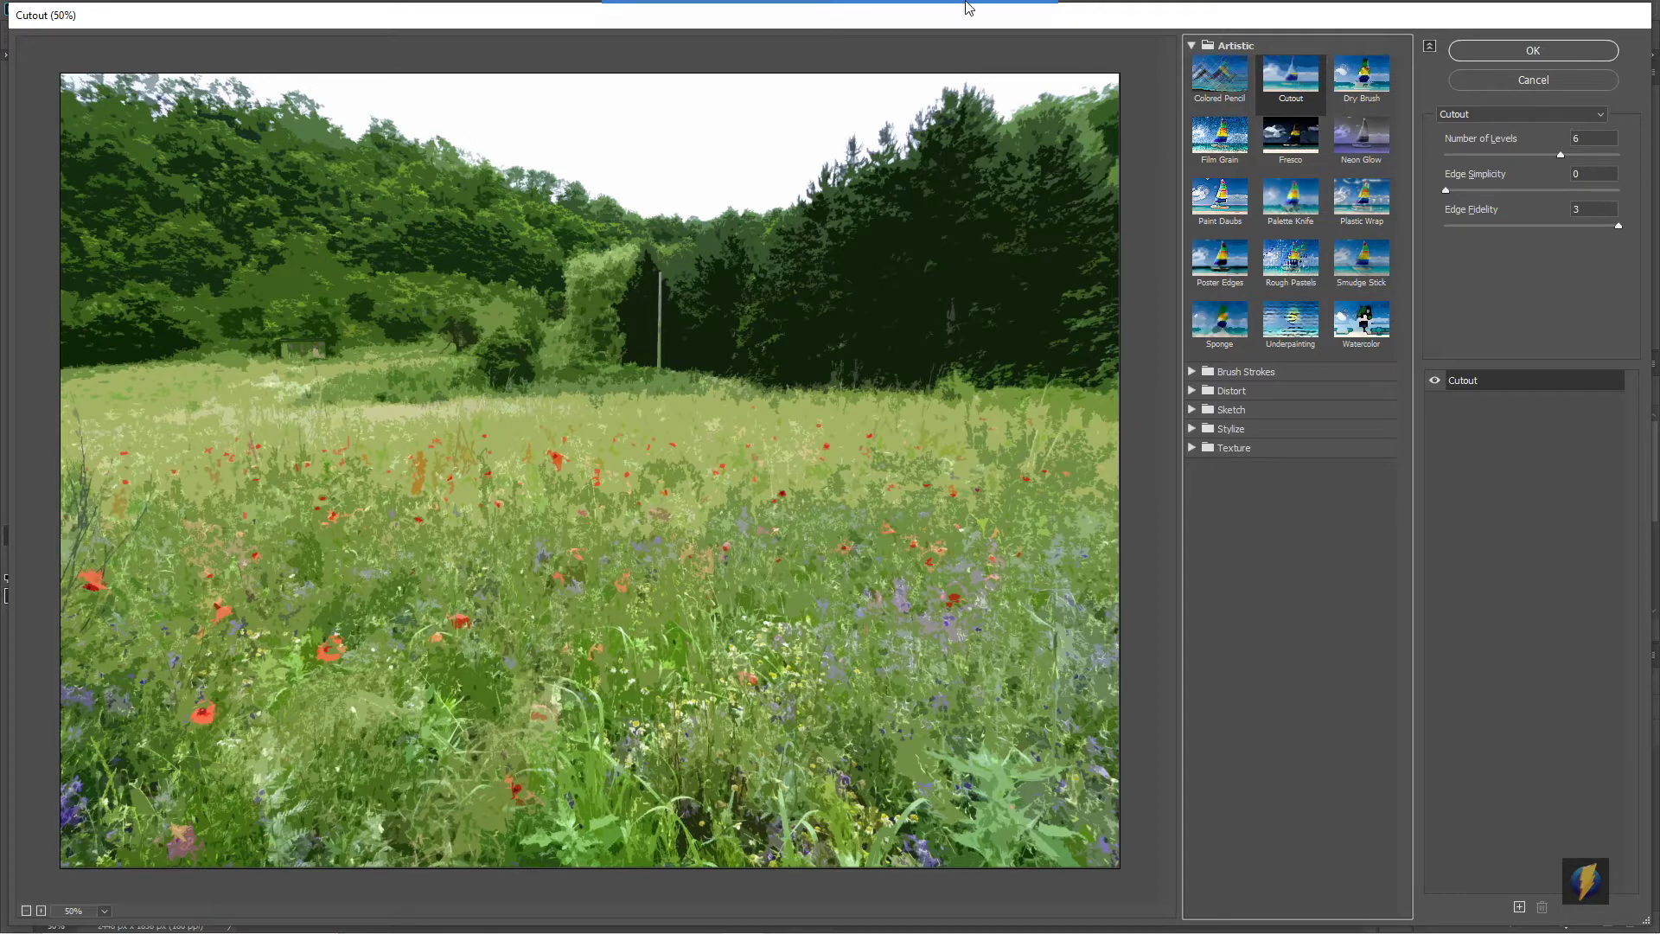
# - Set the Cutout Number of Levels to 5
pyautogui.moveTo(968, 3)
pyautogui.click(894, 35)
pyautogui.moveTo(834, 311)
pyautogui.mouseDown()
pyautogui.moveTo(1067, 223)
pyautogui.moveTo(1252, 79)
pyautogui.moveTo(1236, 260)
pyautogui.moveTo(1411, 242)
pyautogui.moveTo(1434, 114)
pyautogui.moveTo(1465, 223)
pyautogui.moveTo(1451, 154)
pyautogui.moveTo(1444, 221)
pyautogui.mouseUp()
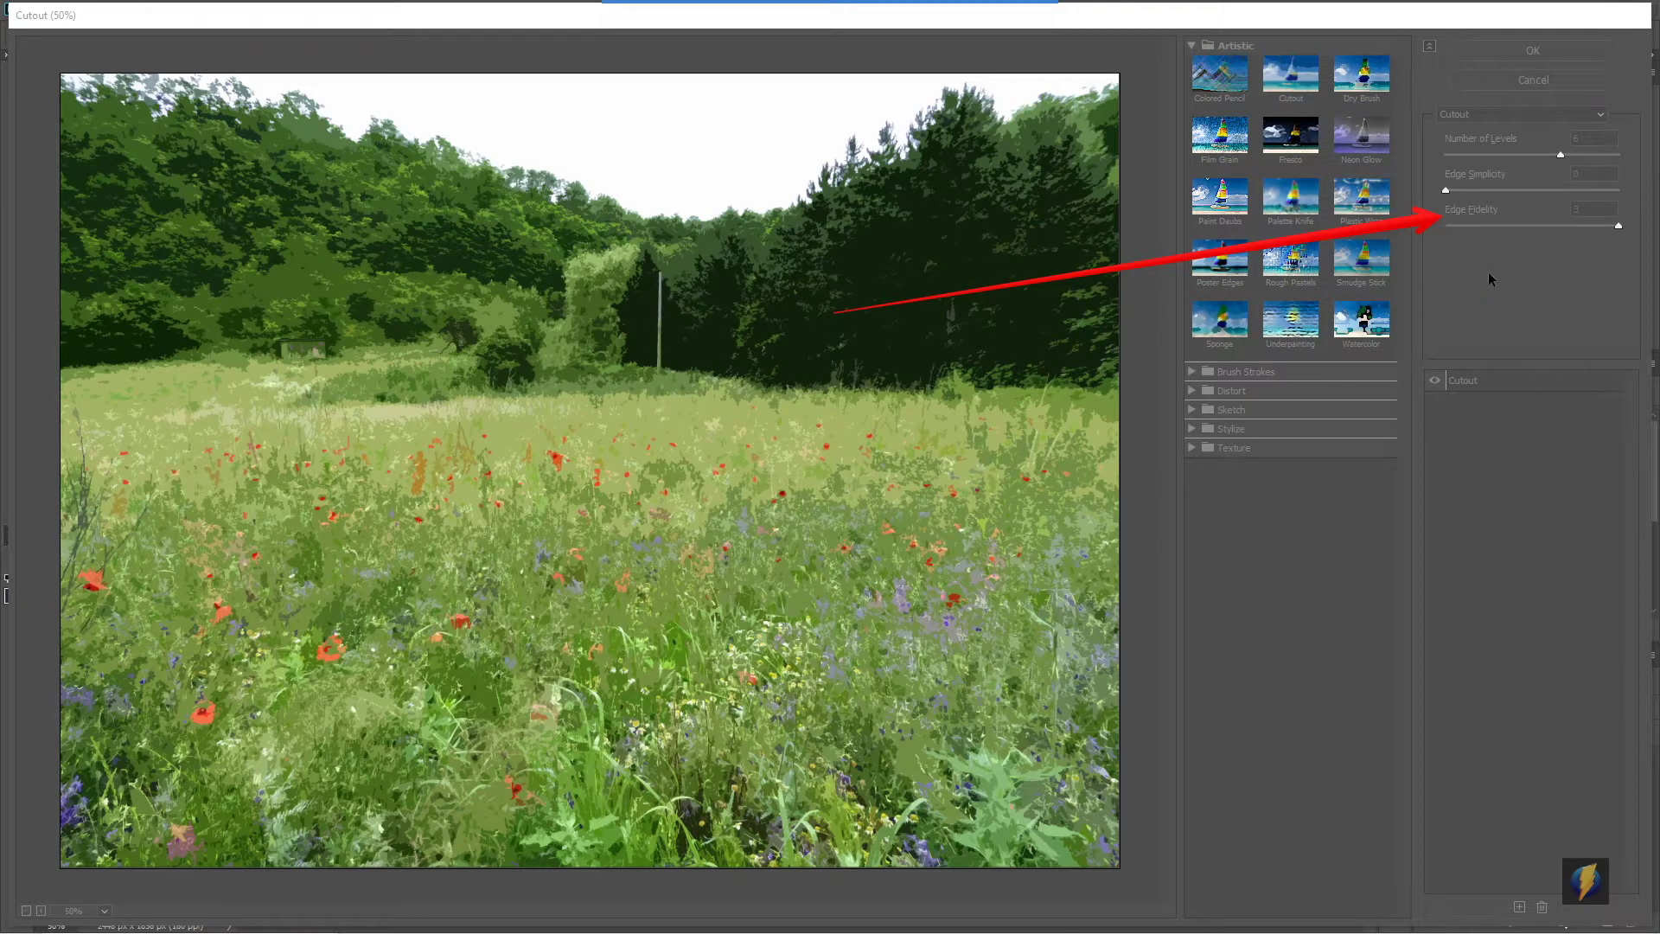
pyautogui.press('Escape')
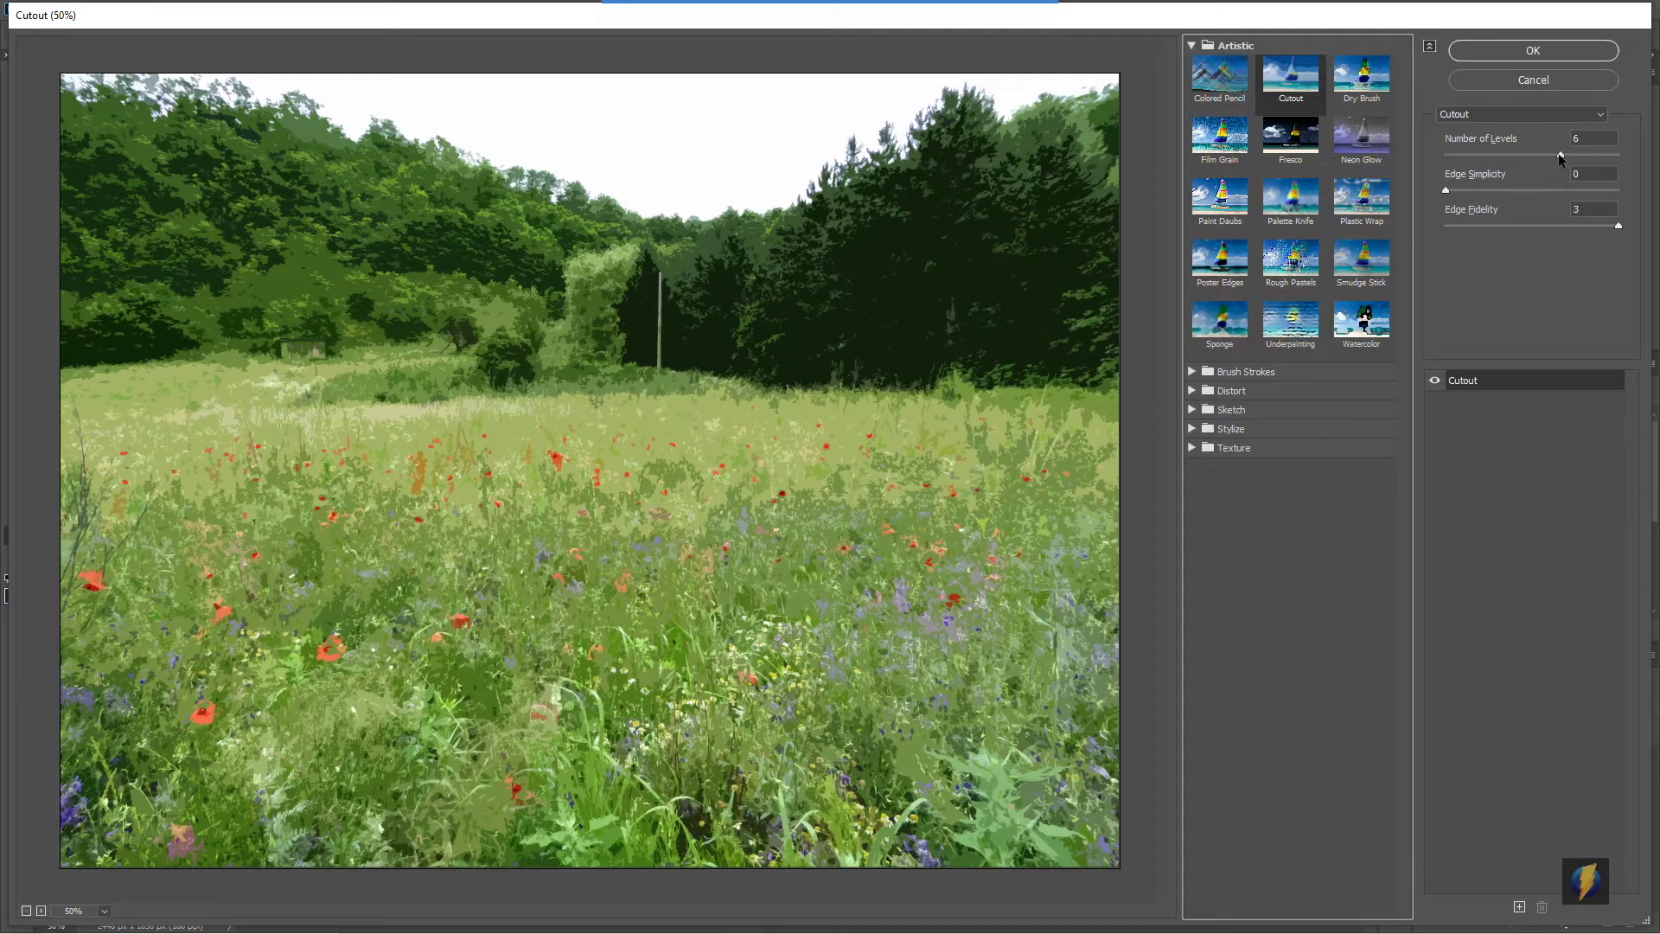
pyautogui.moveTo(1558, 154); pyautogui.dragTo(1420, 159)
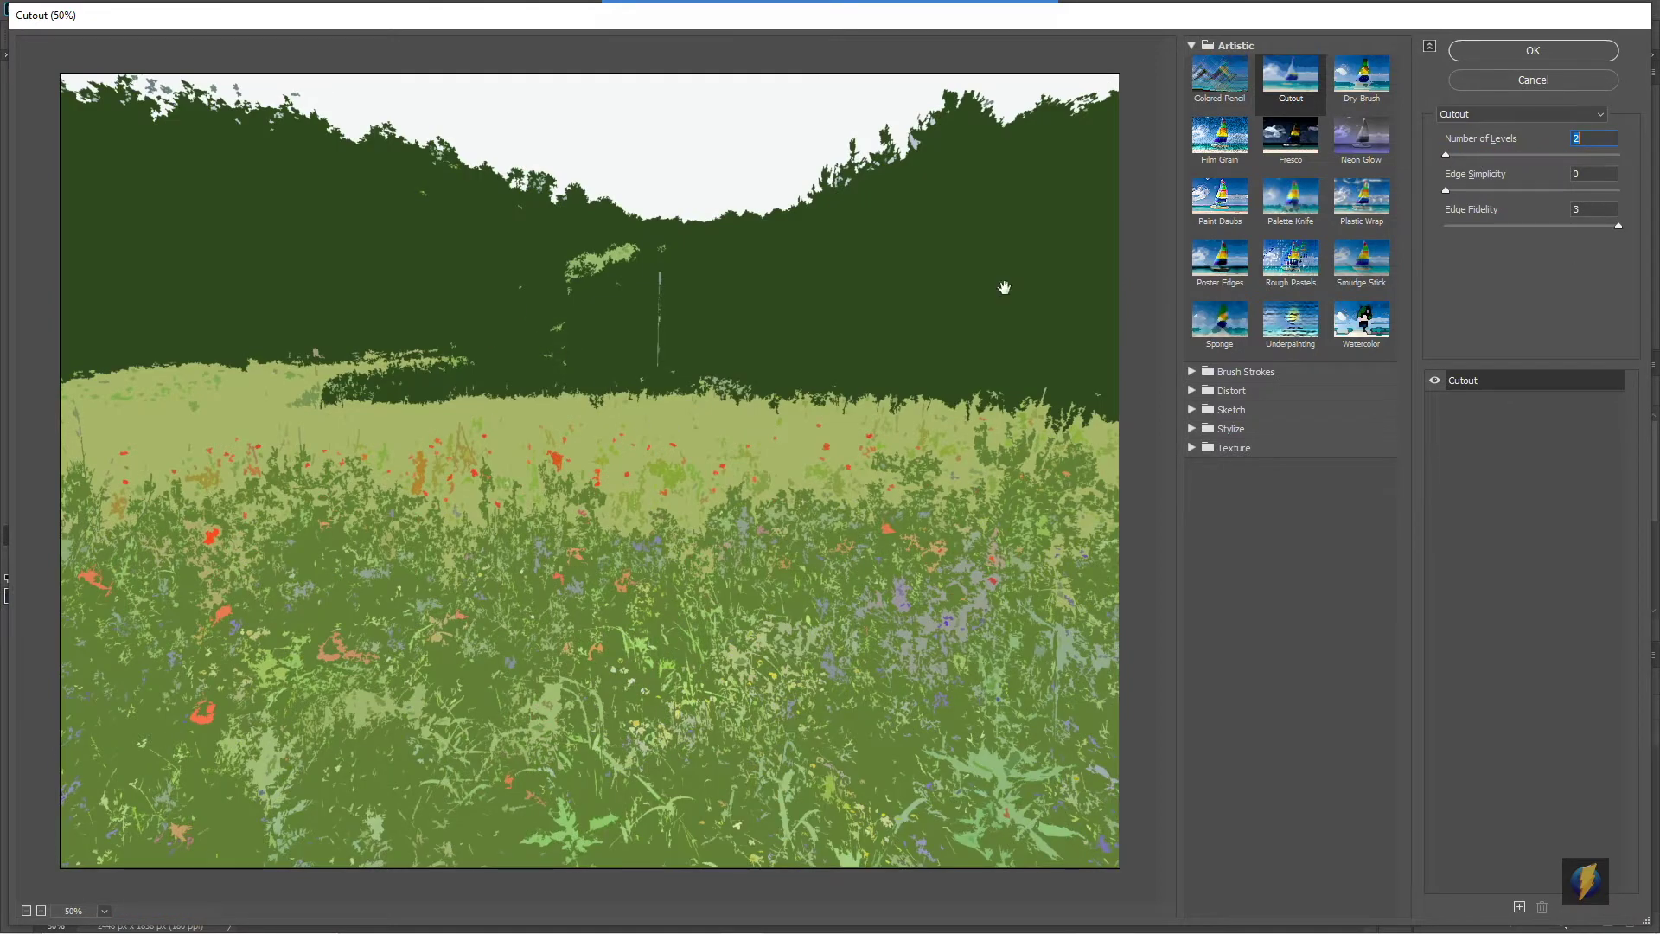
pyautogui.moveTo(1446, 159); pyautogui.dragTo(1651, 185)
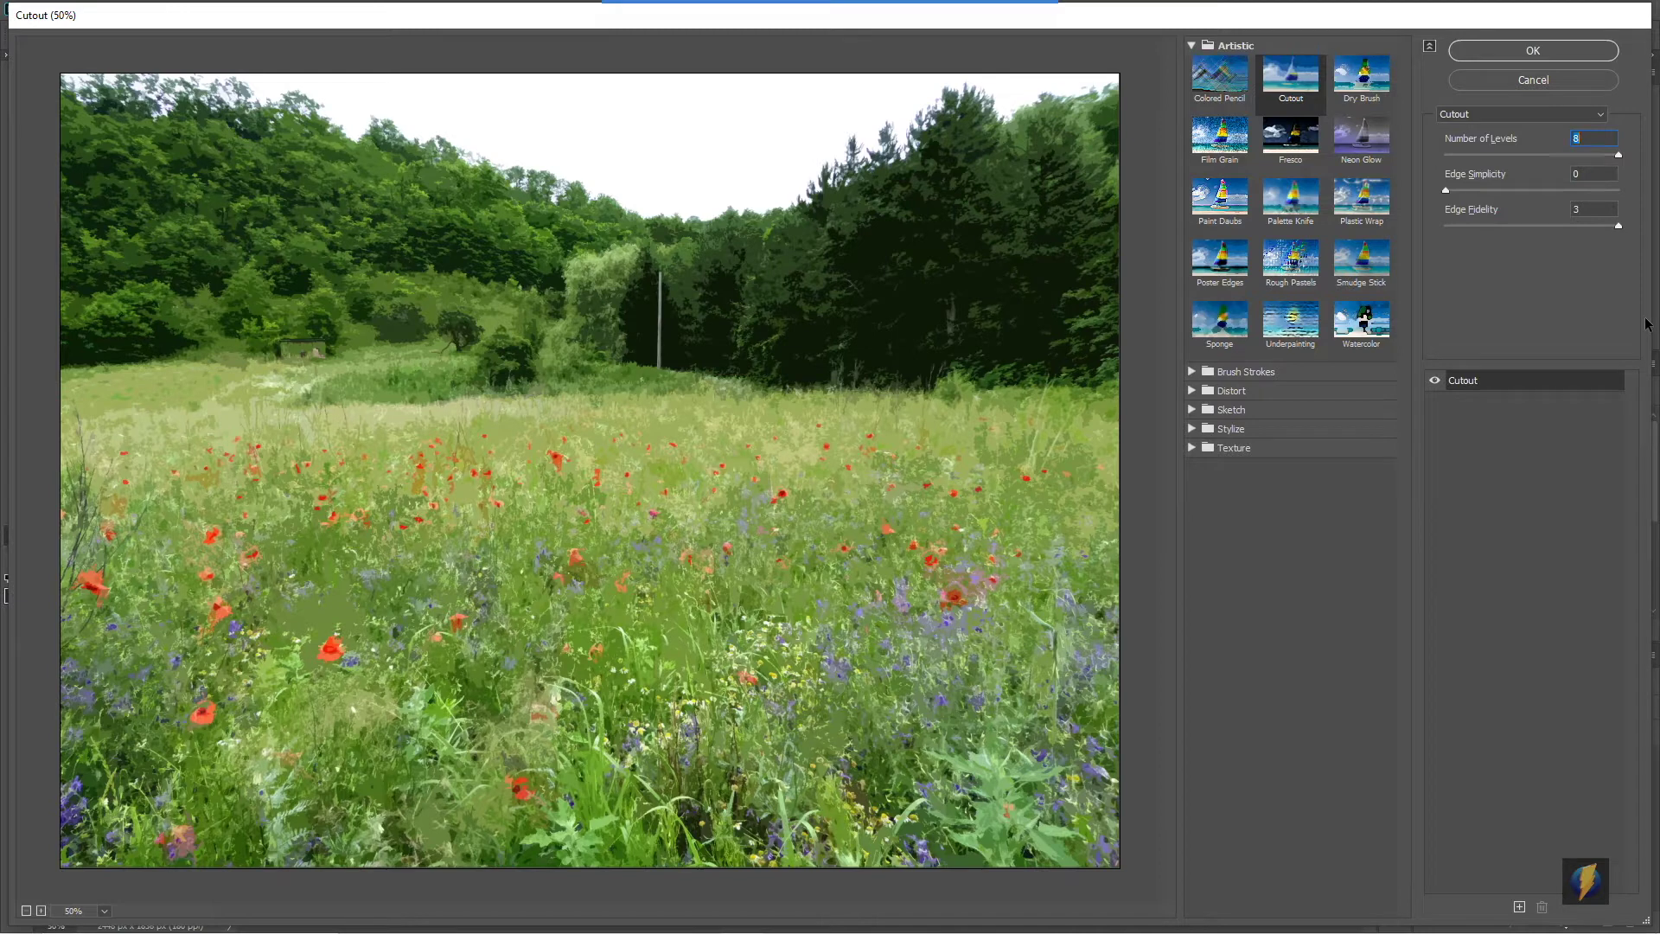
pyautogui.moveTo(1619, 159); pyautogui.dragTo(1536, 155)
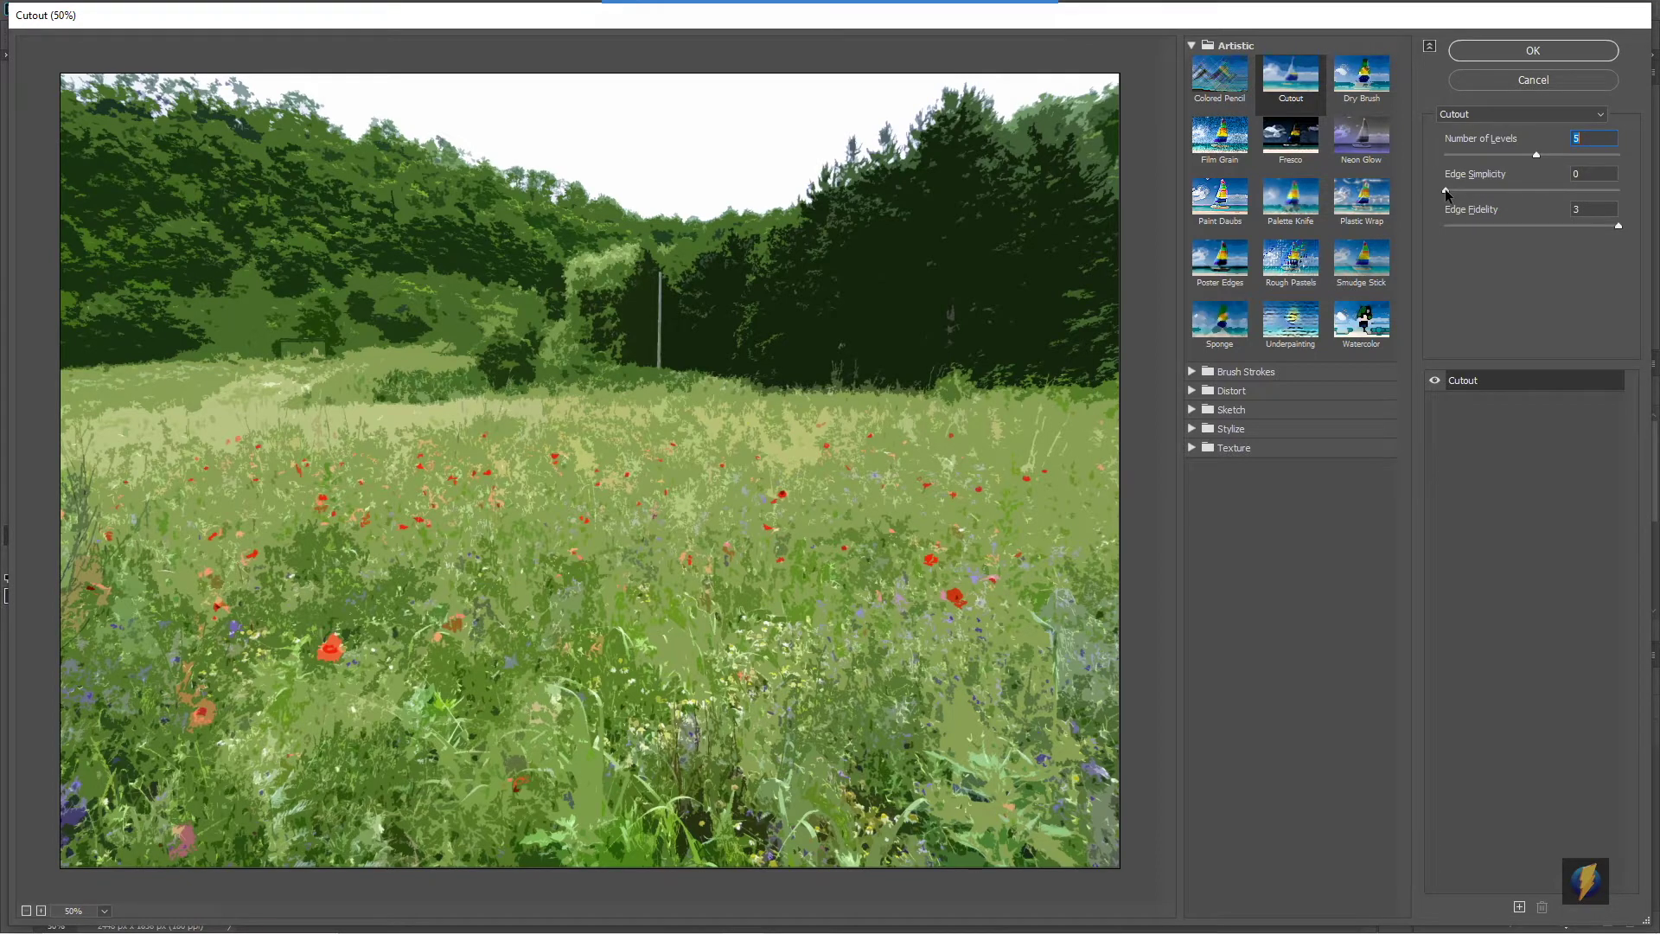
# - Set Cutout Edge Simplicity to 5 and Edge Fidelity to 2
pyautogui.moveTo(1446, 192); pyautogui.dragTo(1622, 216)
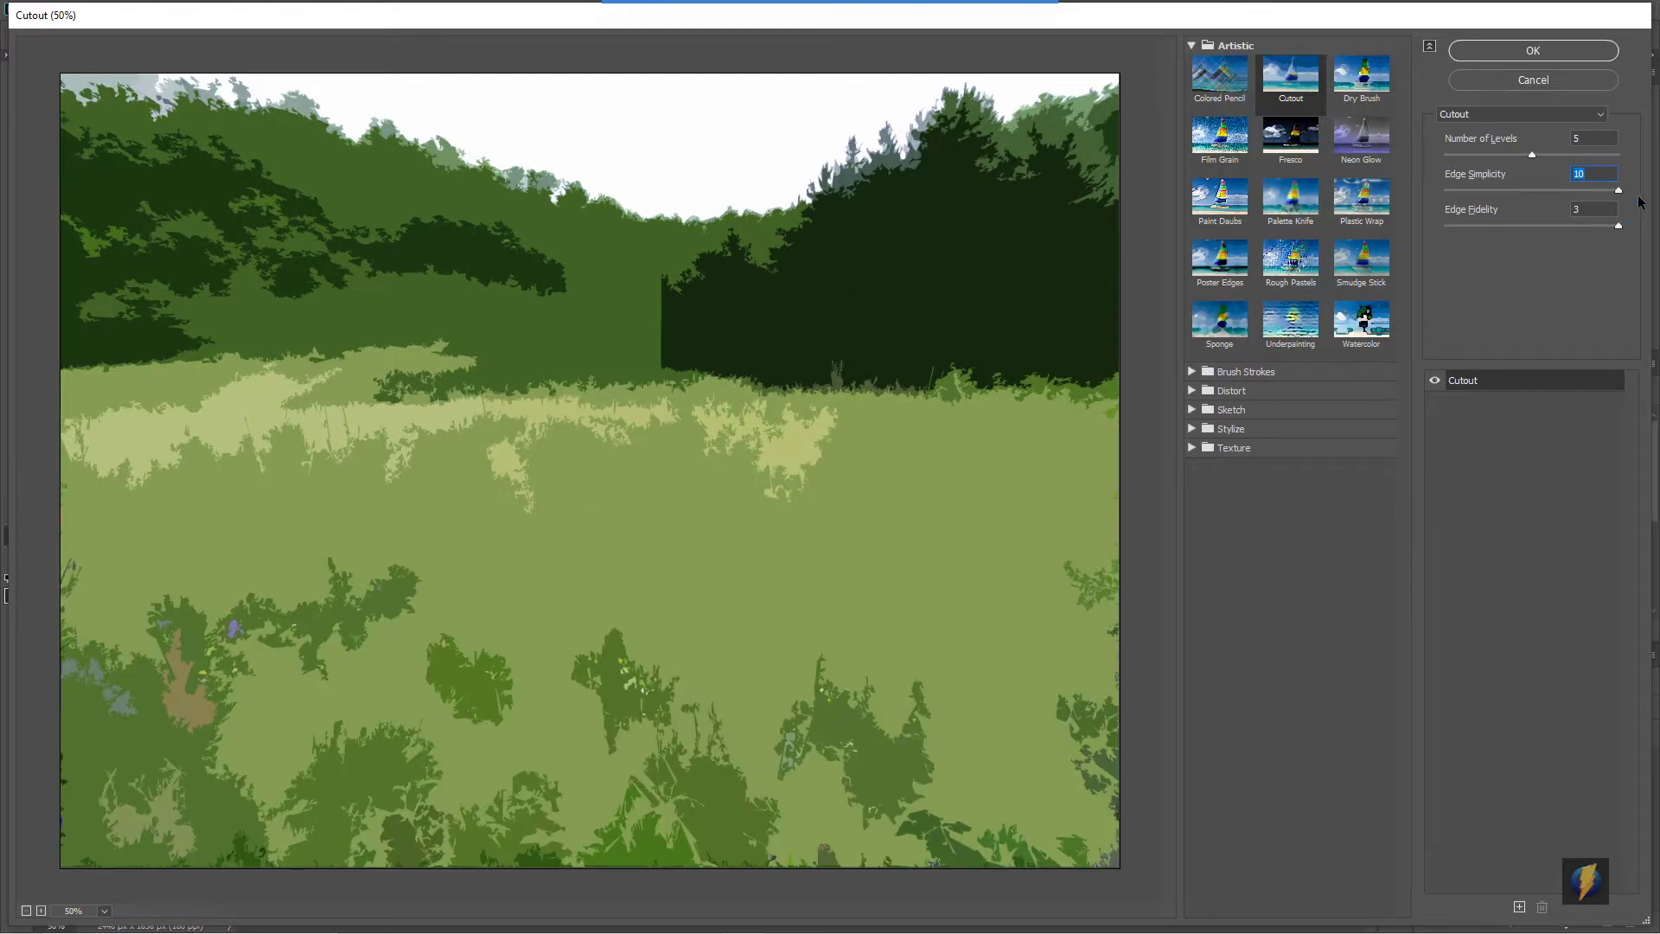
pyautogui.moveTo(1618, 191); pyautogui.dragTo(1550, 192)
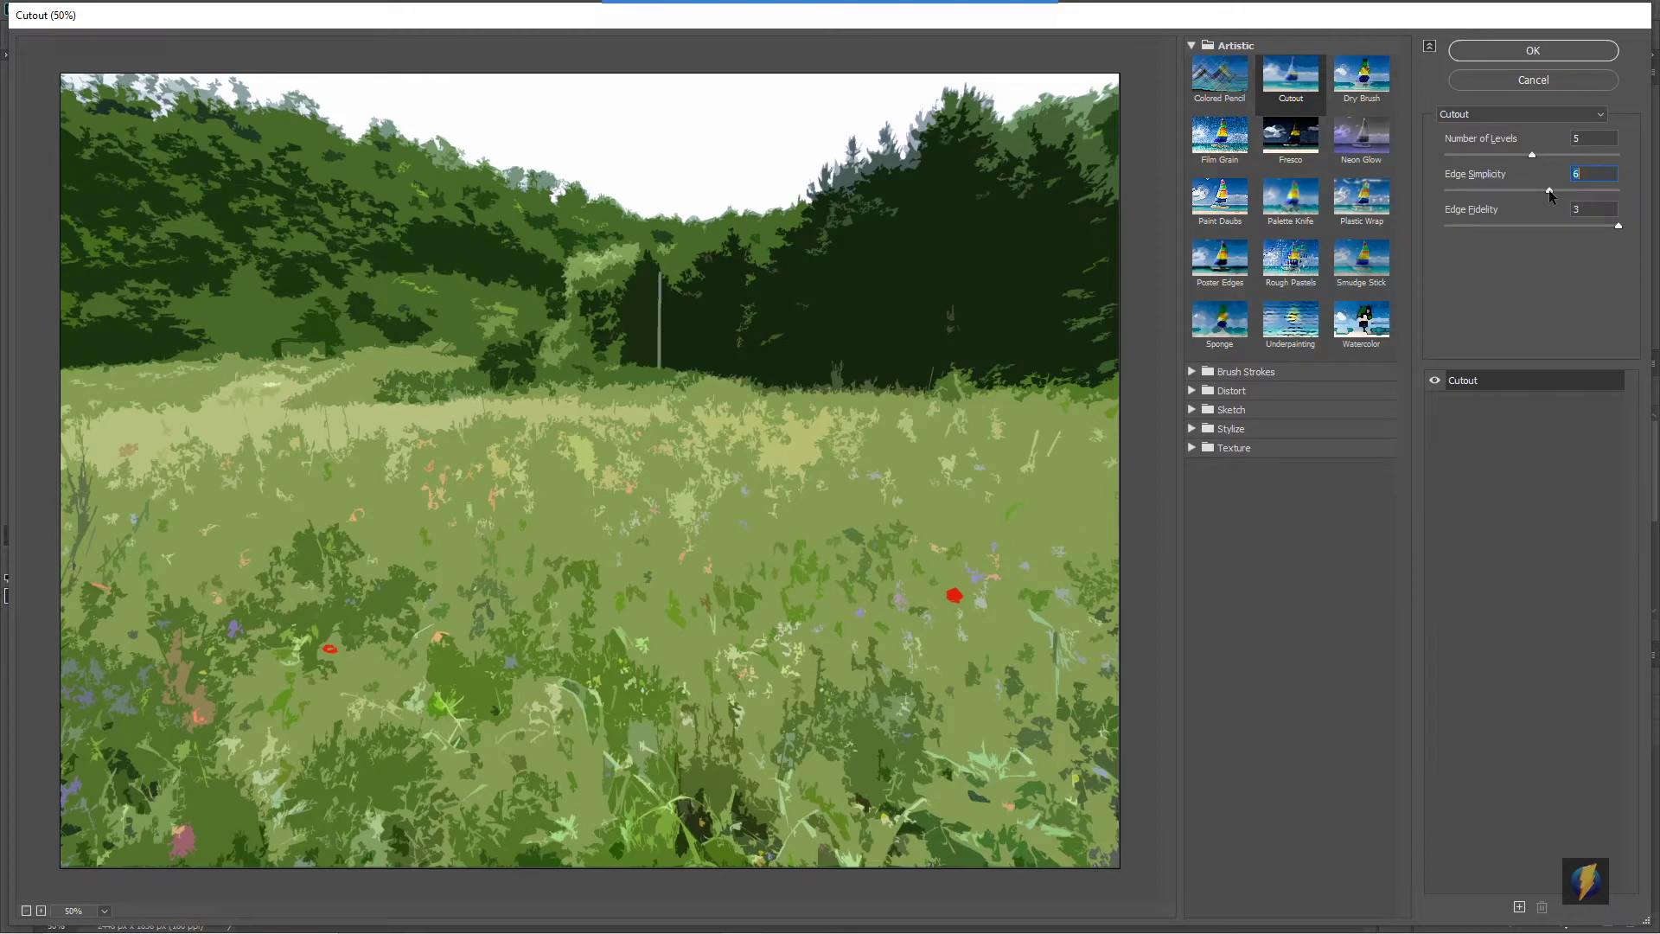
pyautogui.moveTo(1549, 192); pyautogui.dragTo(1529, 192)
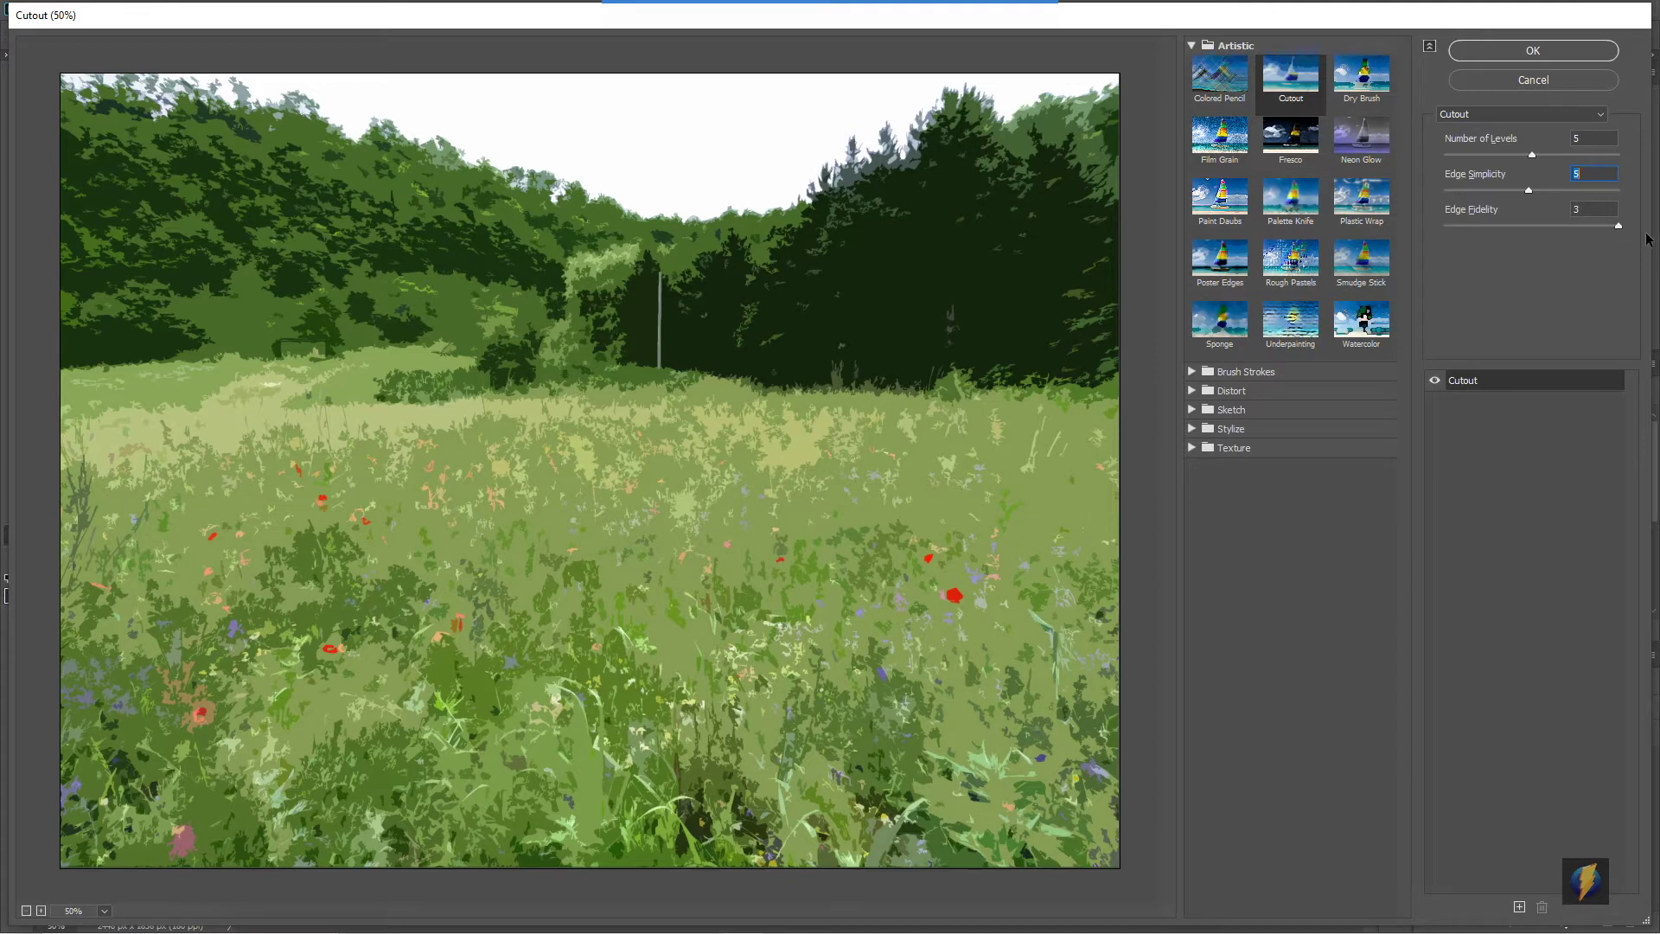
pyautogui.moveTo(1618, 225); pyautogui.dragTo(1510, 237)
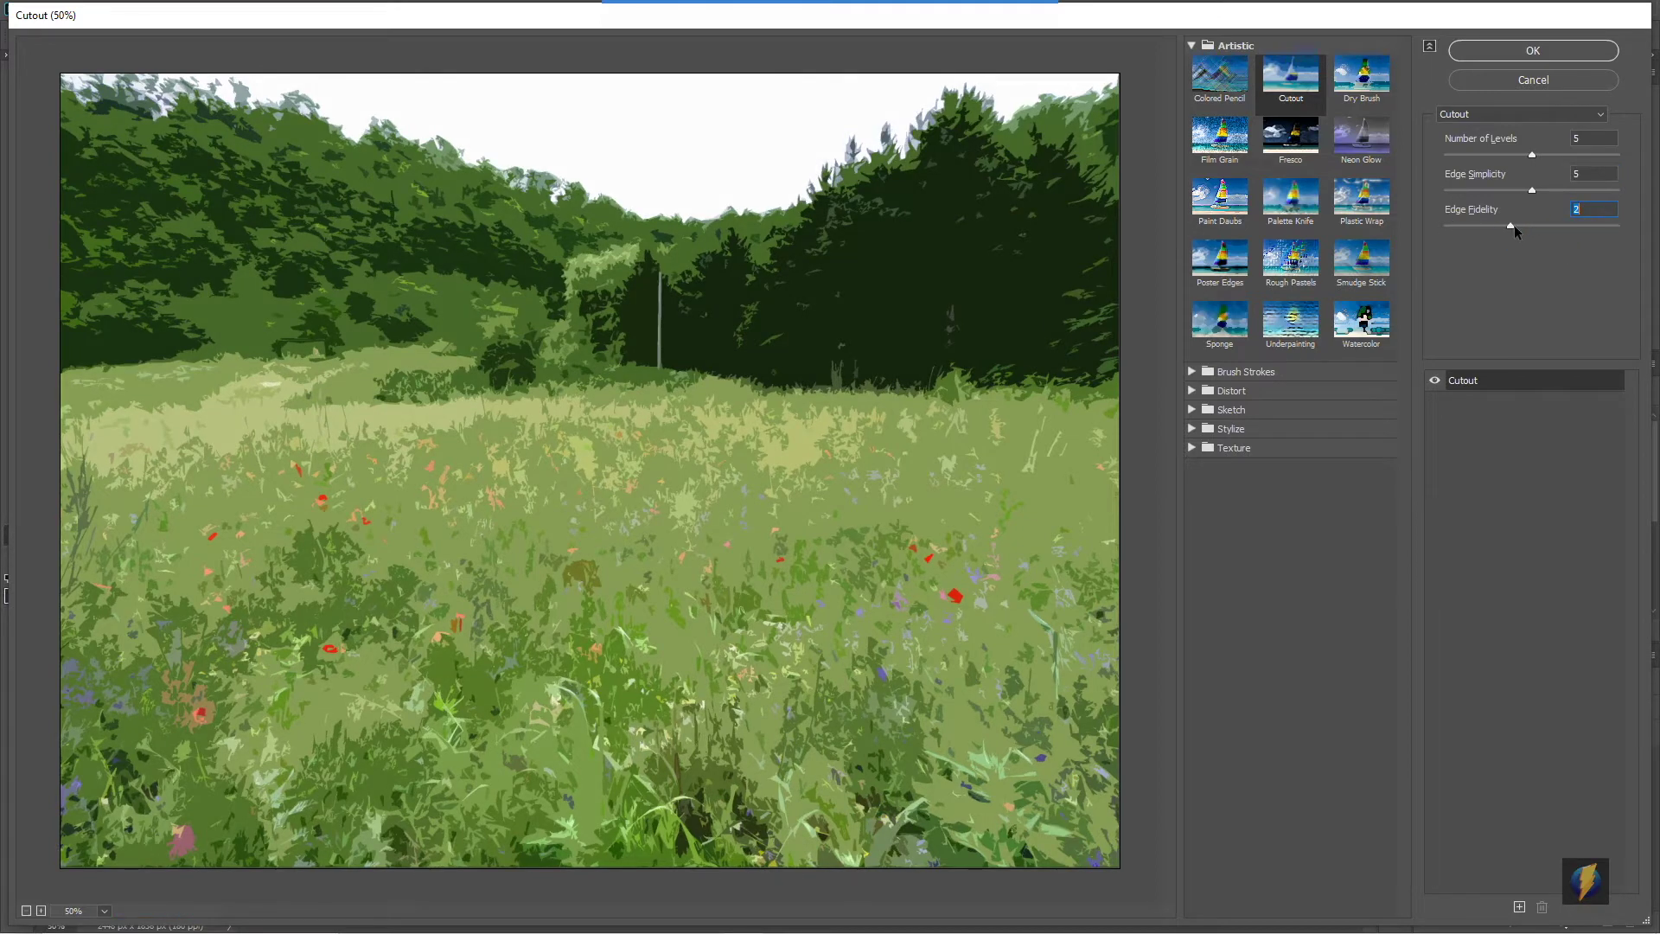
pyautogui.press('Down')
pyautogui.click(1549, 257)
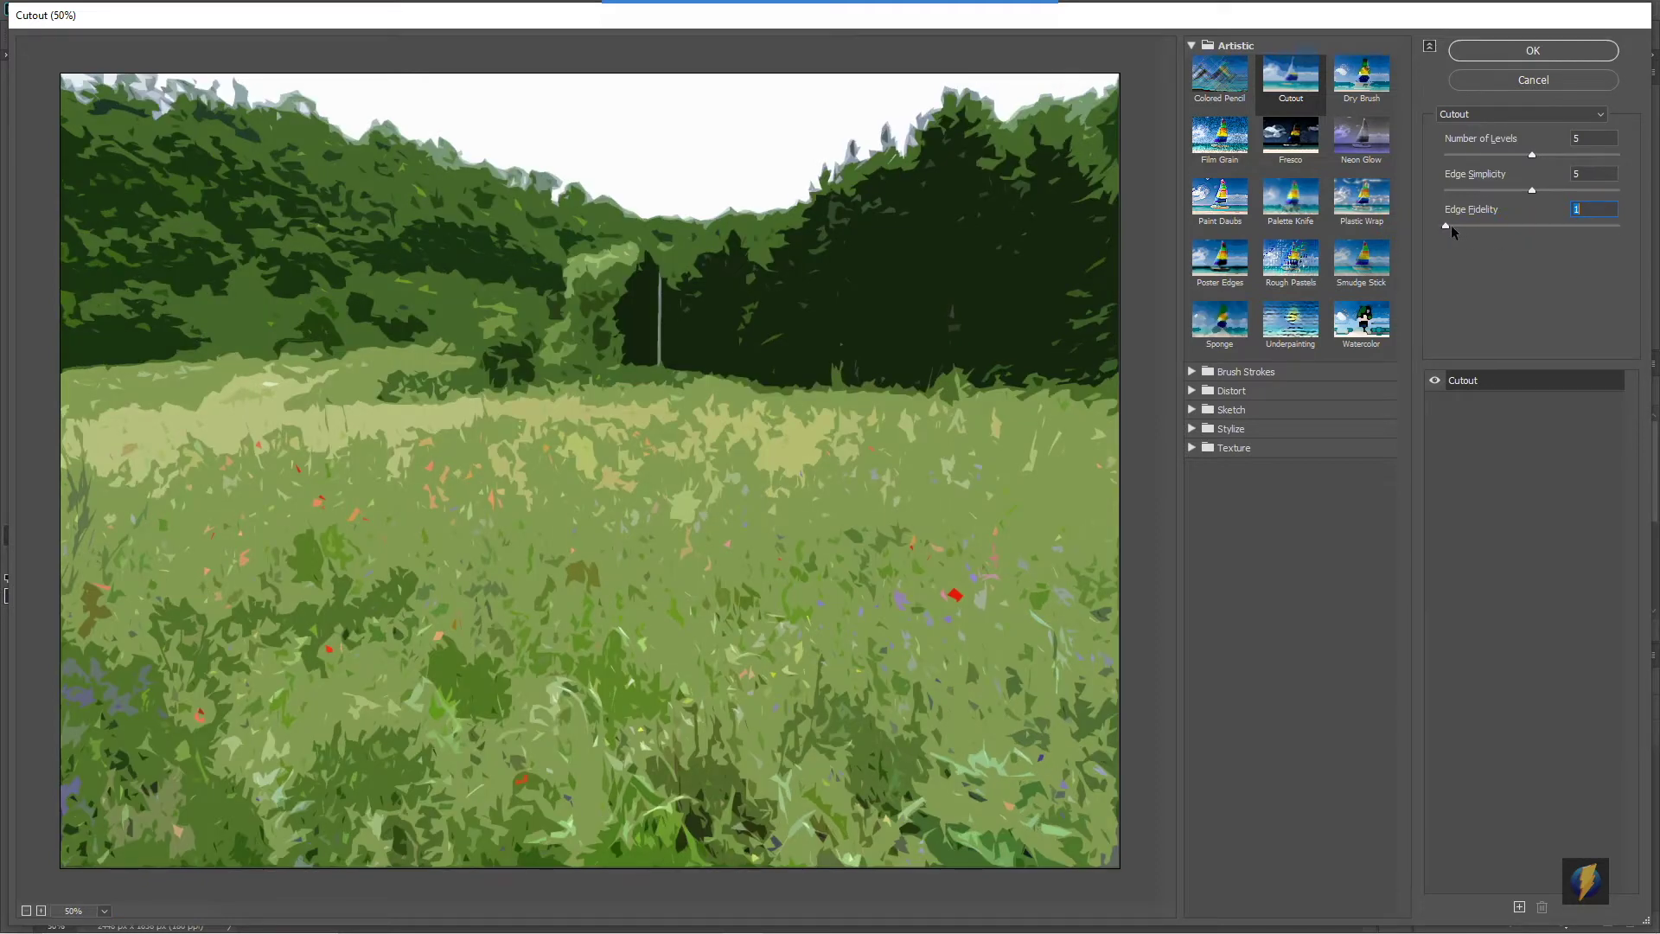
pyautogui.moveTo(1449, 225); pyautogui.dragTo(1477, 226)
pyautogui.click(1482, 227)
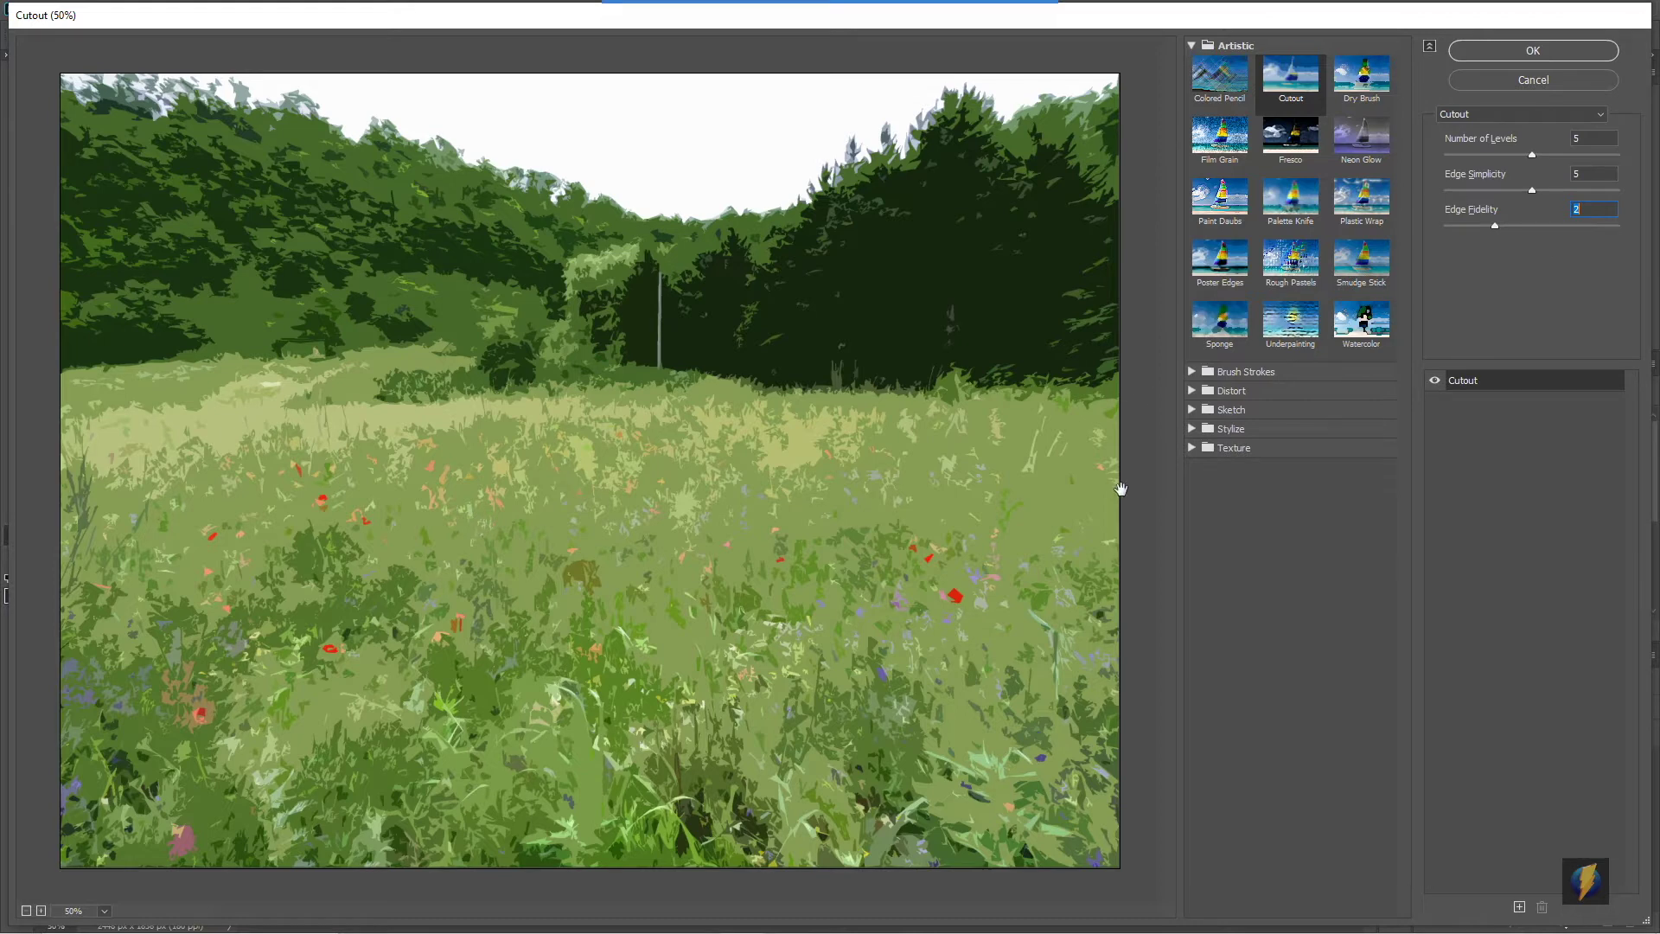
pyautogui.press('Return')
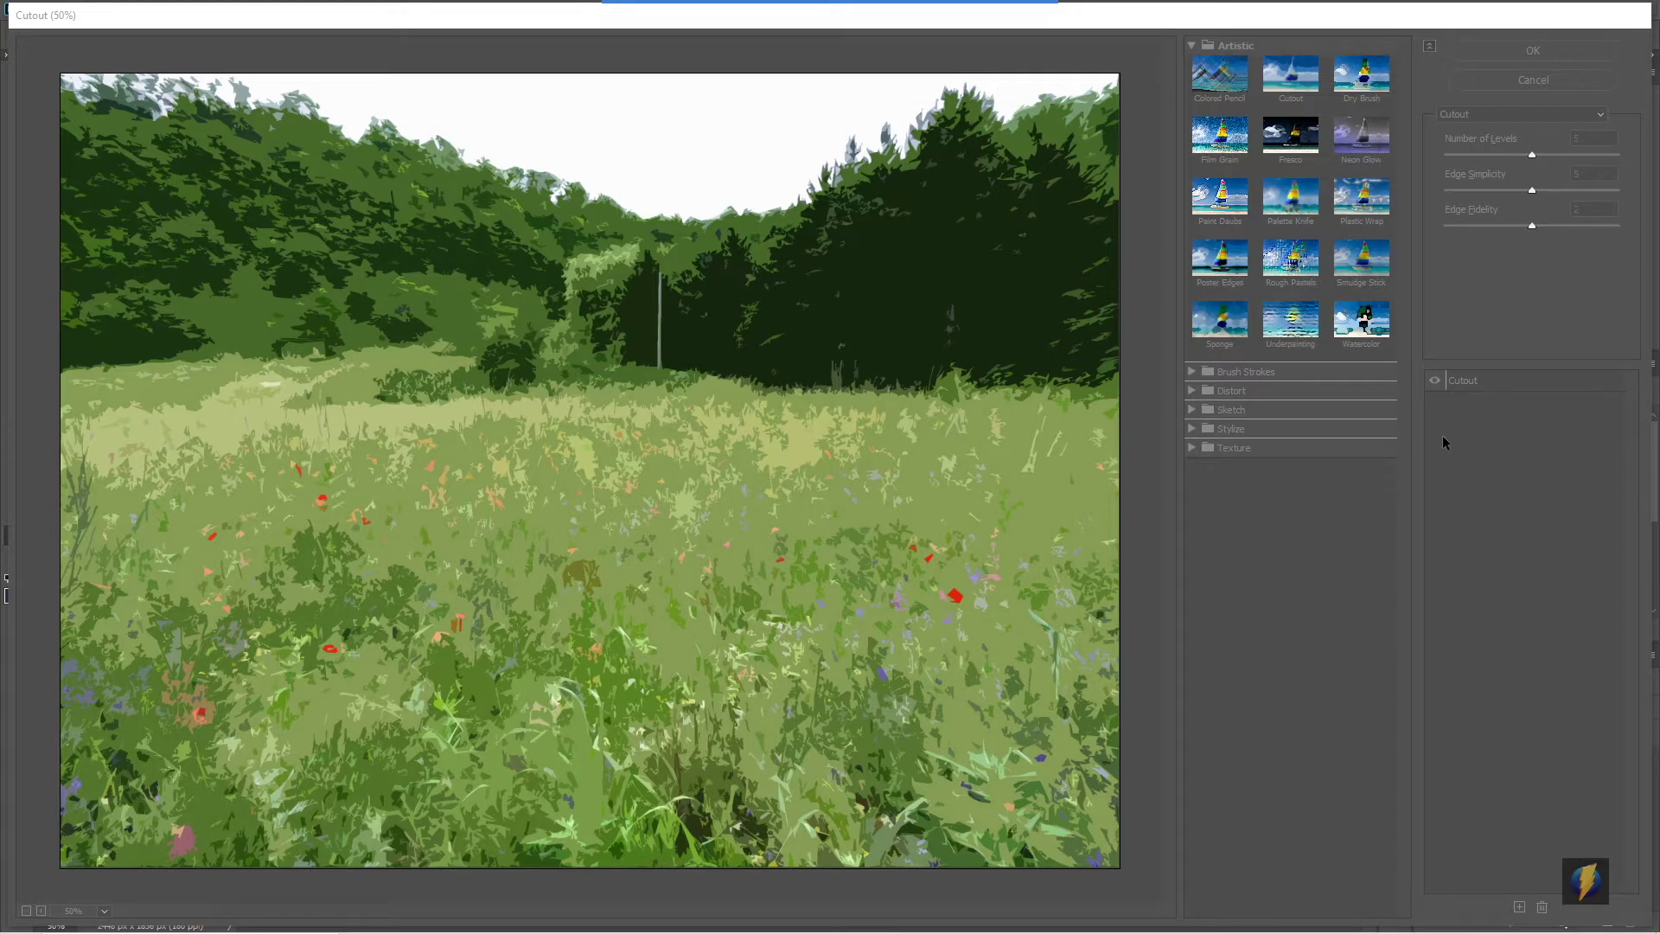
# - Switch the effect to Palette Knife with Stroke Size 16
pyautogui.click(1297, 204)
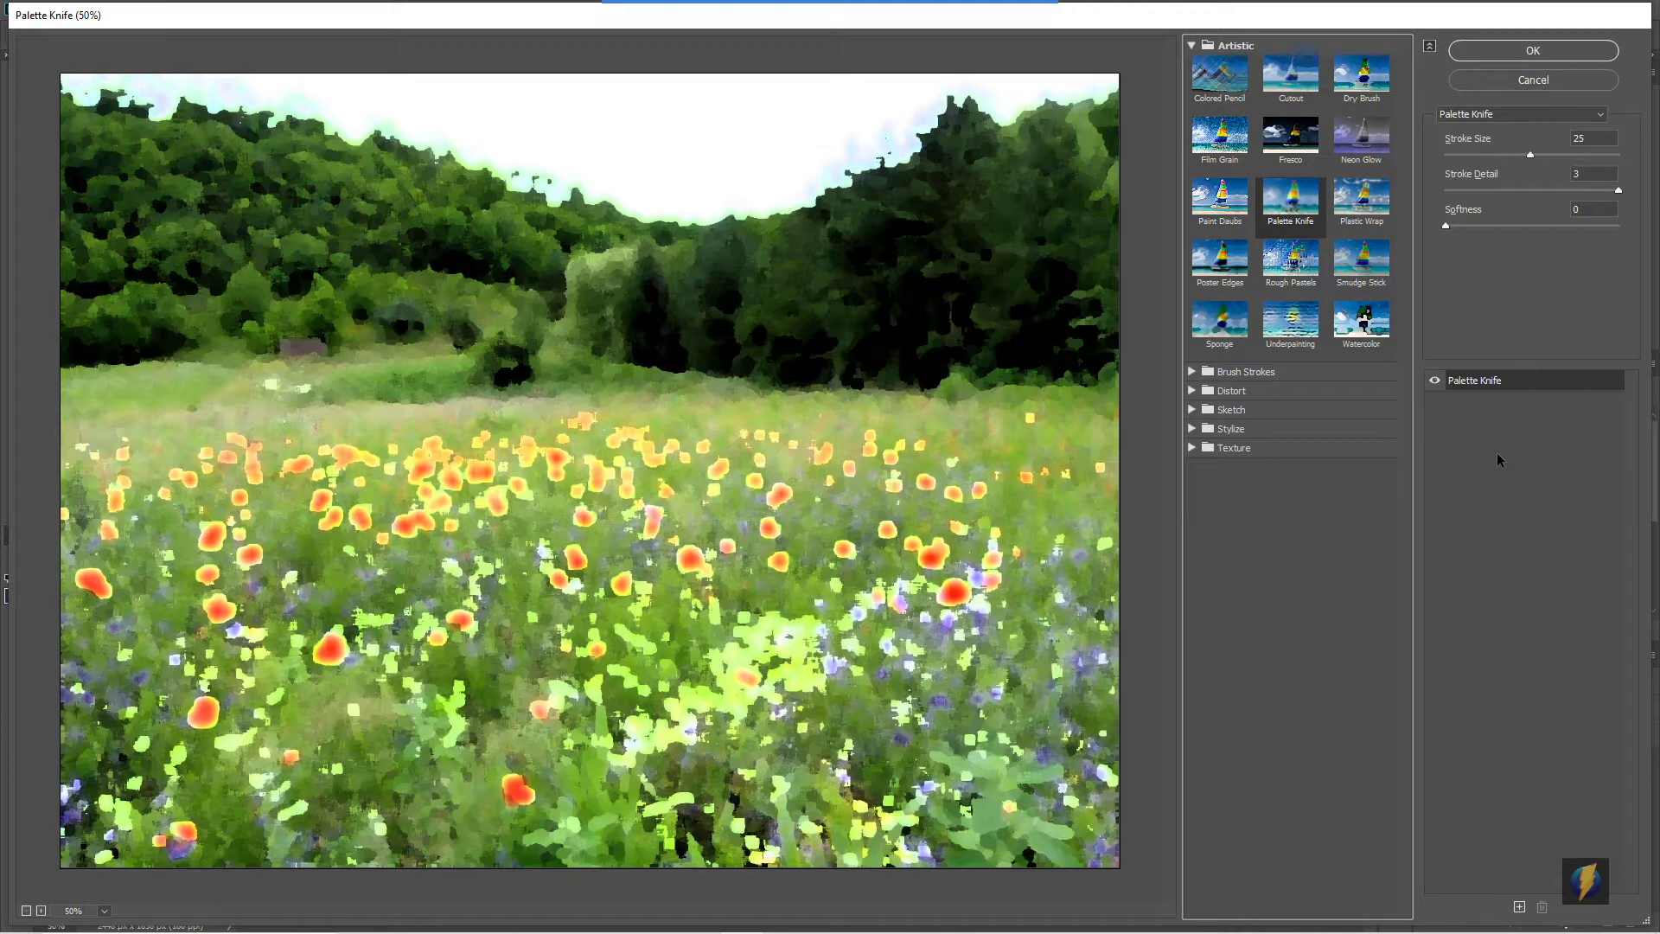
pyautogui.click(892, 20)
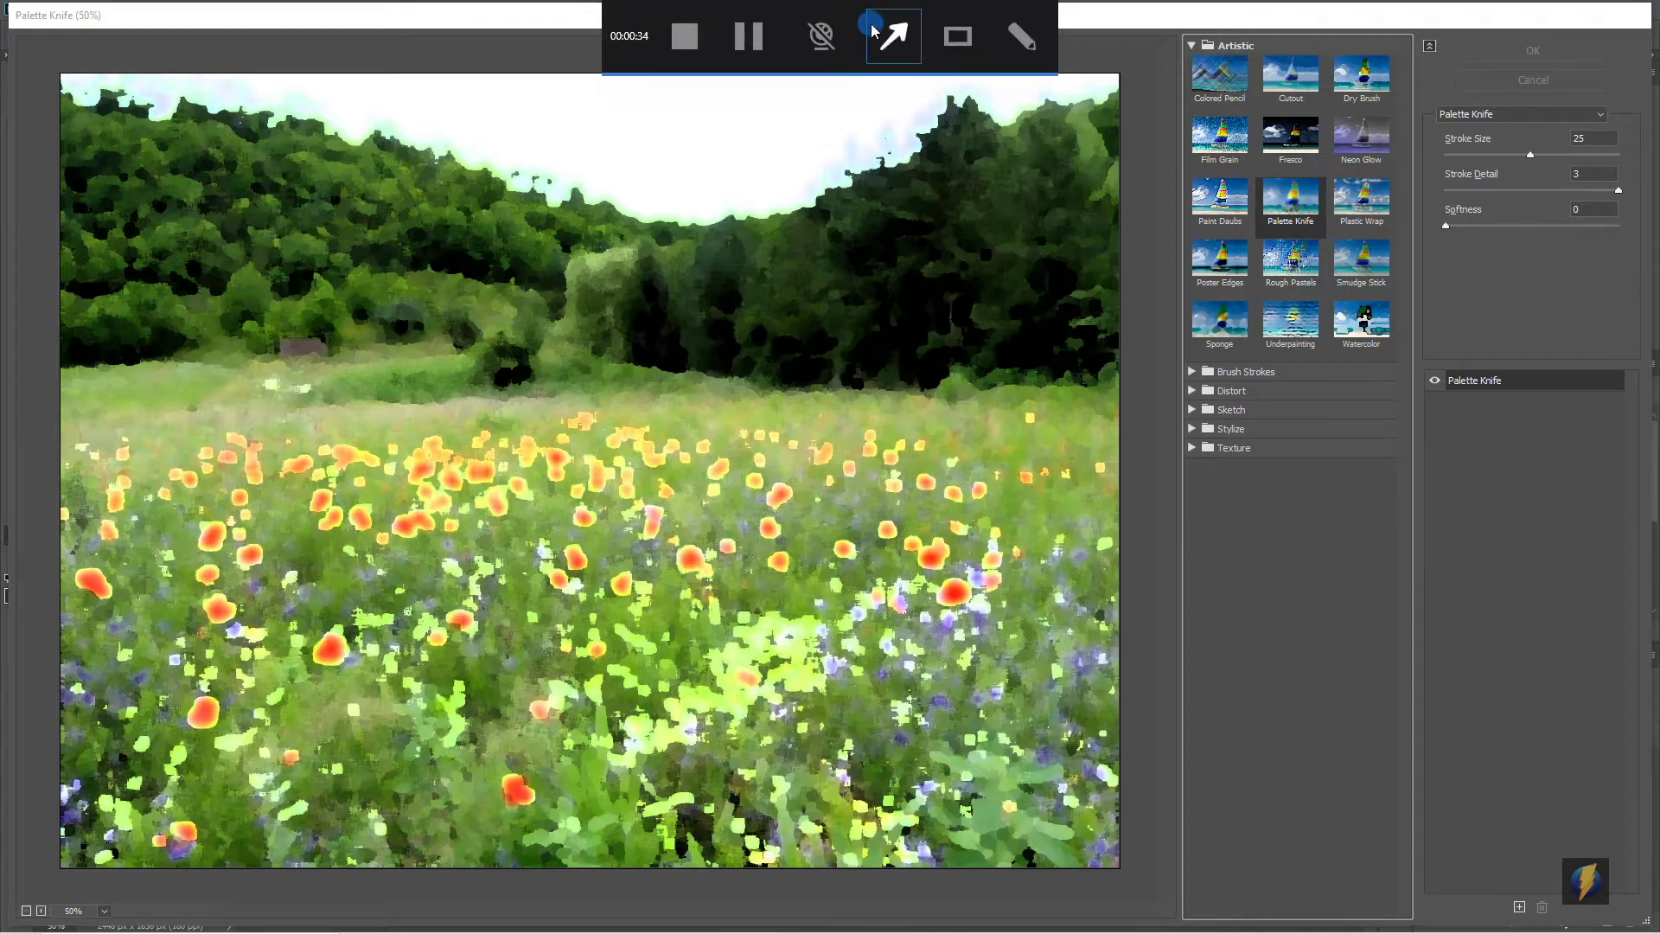
pyautogui.moveTo(899, 328)
pyautogui.mouseDown()
pyautogui.moveTo(1427, 166)
pyautogui.moveTo(1449, 259)
pyautogui.moveTo(1428, 149)
pyautogui.moveTo(1435, 216)
pyautogui.mouseUp()
pyautogui.click(1598, 294)
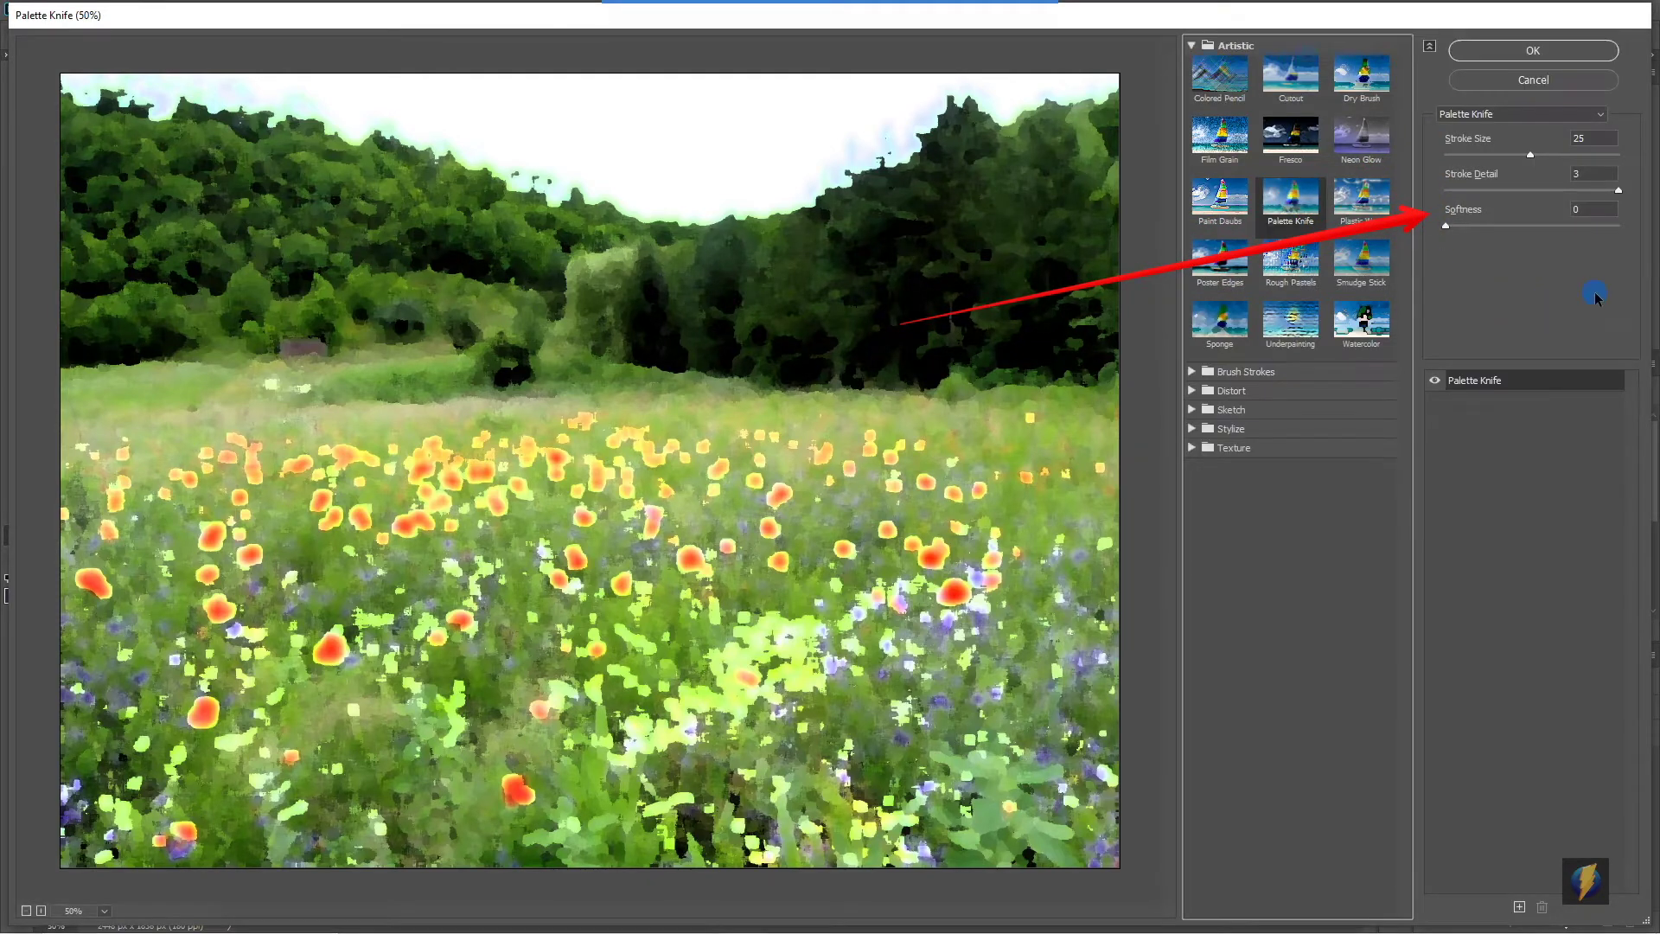
pyautogui.click(1530, 156)
pyautogui.moveTo(1531, 155); pyautogui.dragTo(1564, 156)
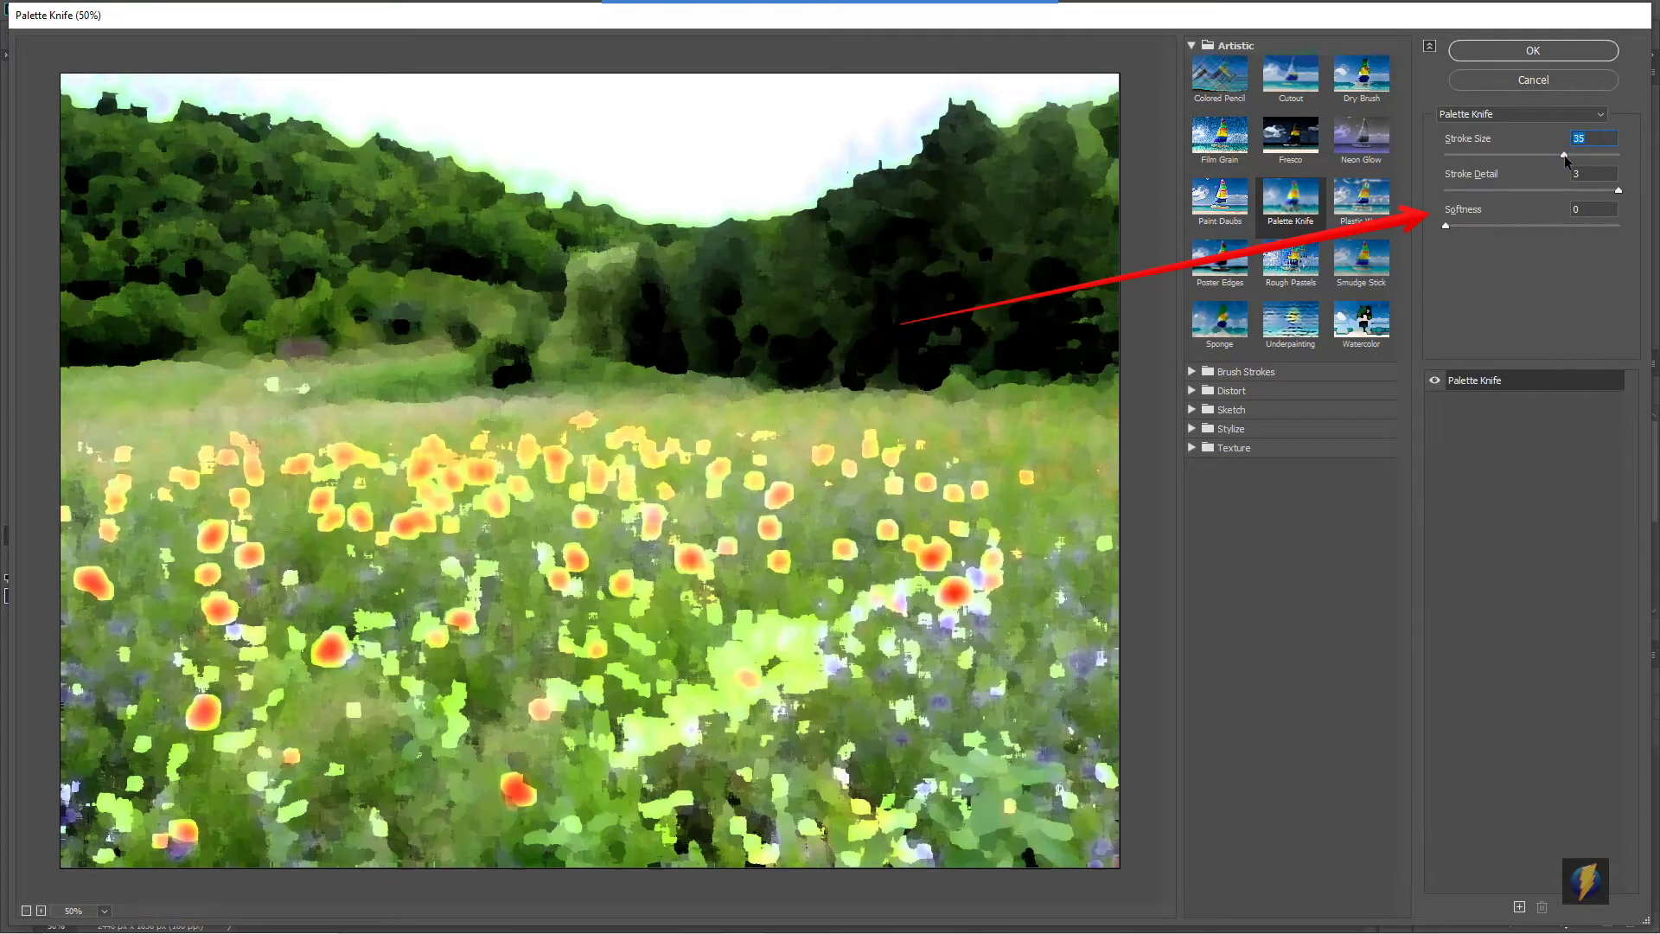
pyautogui.moveTo(1564, 154); pyautogui.dragTo(1482, 155)
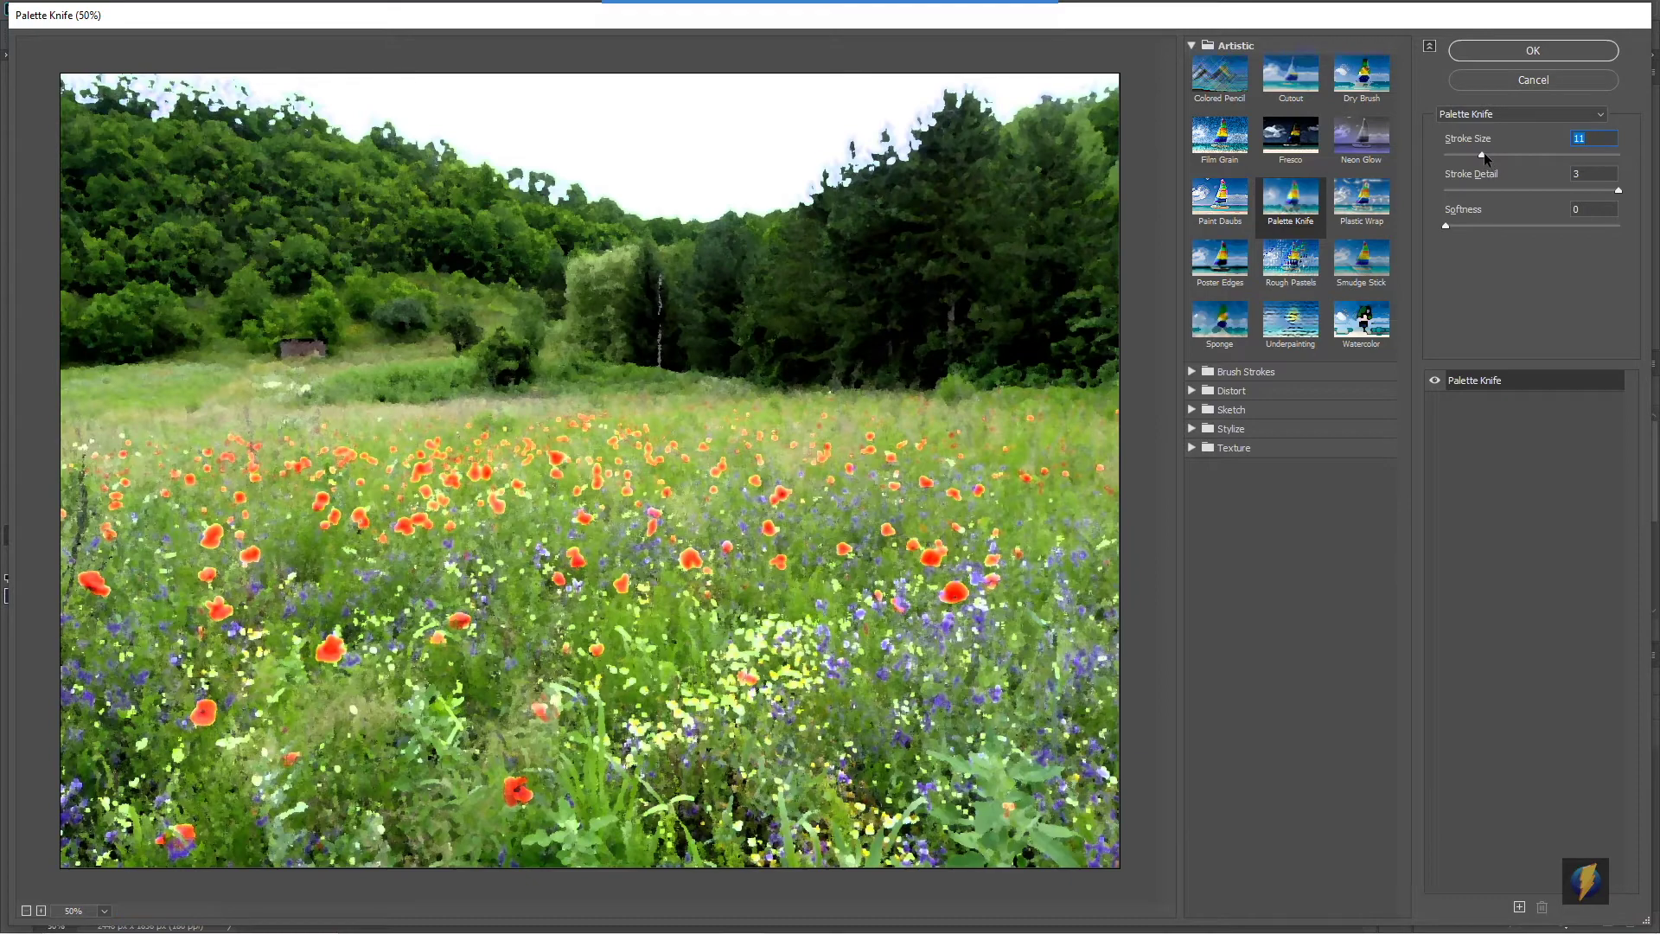
pyautogui.moveTo(1477, 154); pyautogui.dragTo(1503, 157)
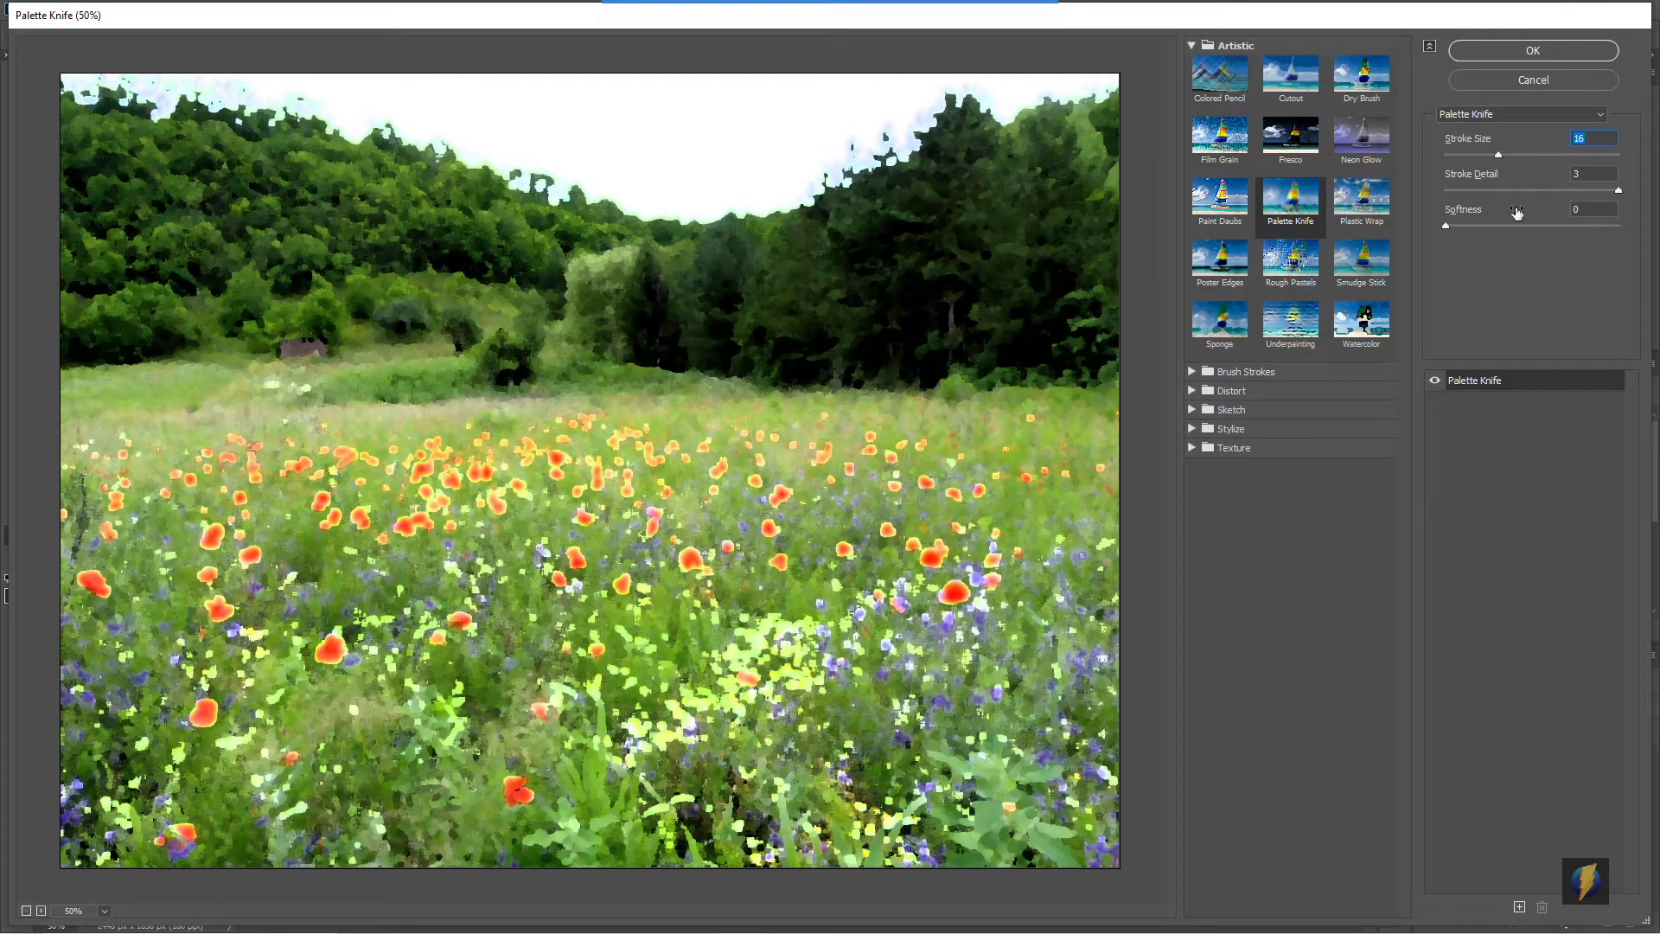
# - Set Palette Knife Stroke Detail to 1 and Softness to 2, then collapse the Artistic group
pyautogui.moveTo(1611, 189); pyautogui.dragTo(1488, 192)
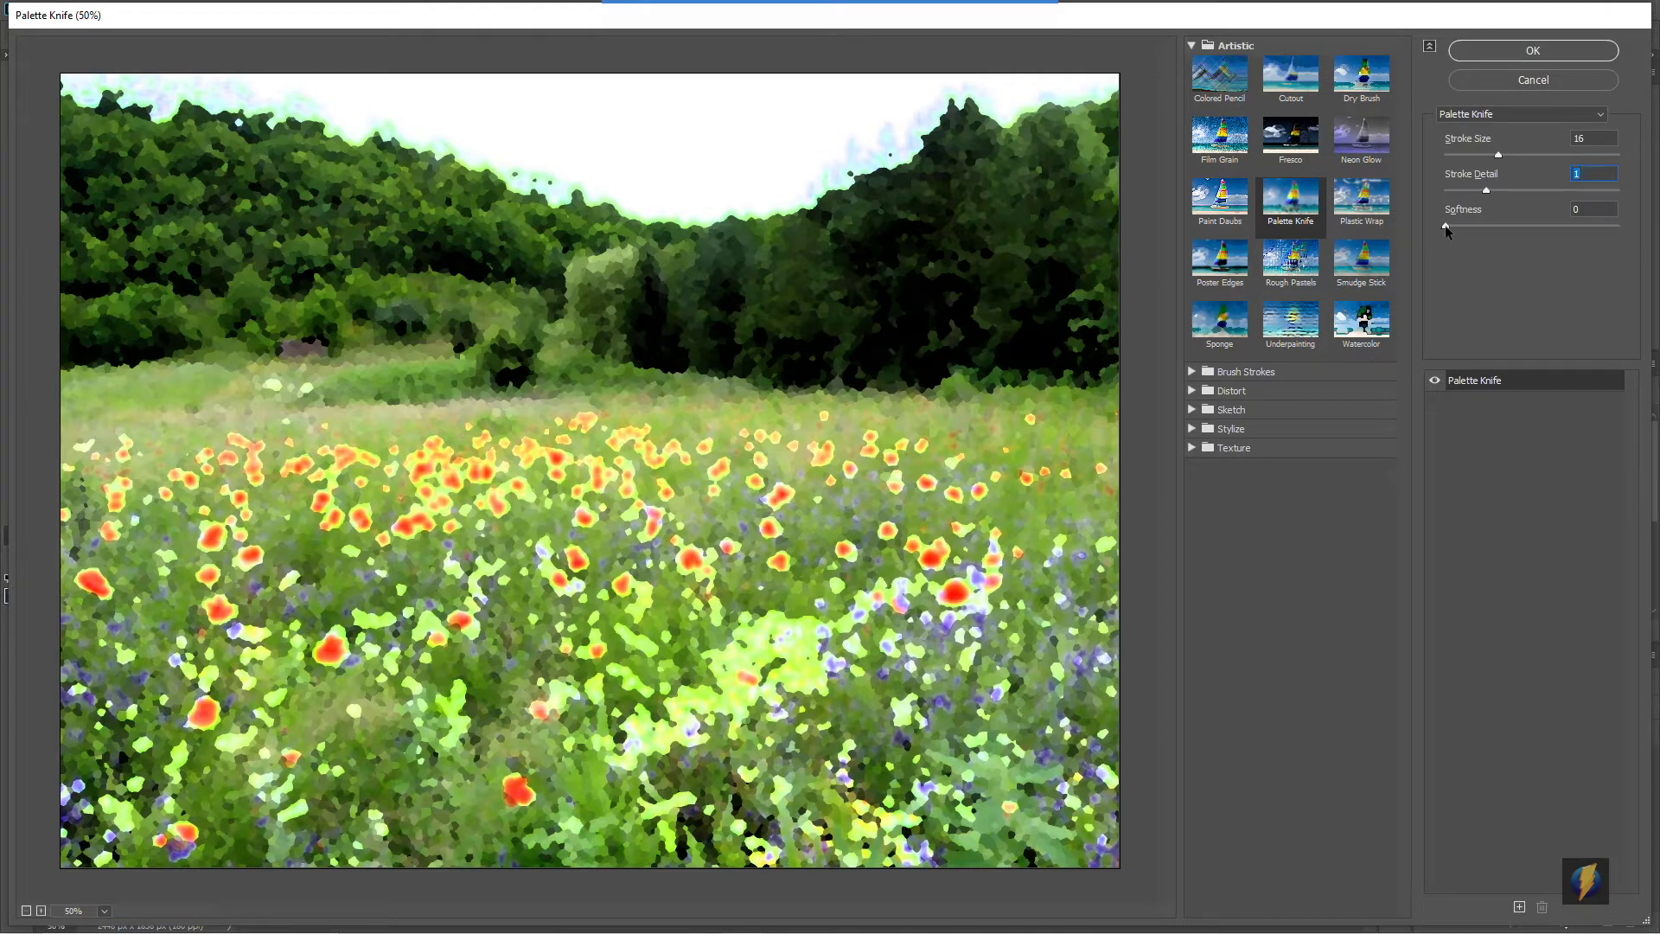
pyautogui.moveTo(1446, 226); pyautogui.dragTo(1648, 228)
pyautogui.moveTo(1620, 226); pyautogui.dragTo(1474, 228)
pyautogui.press('Return')
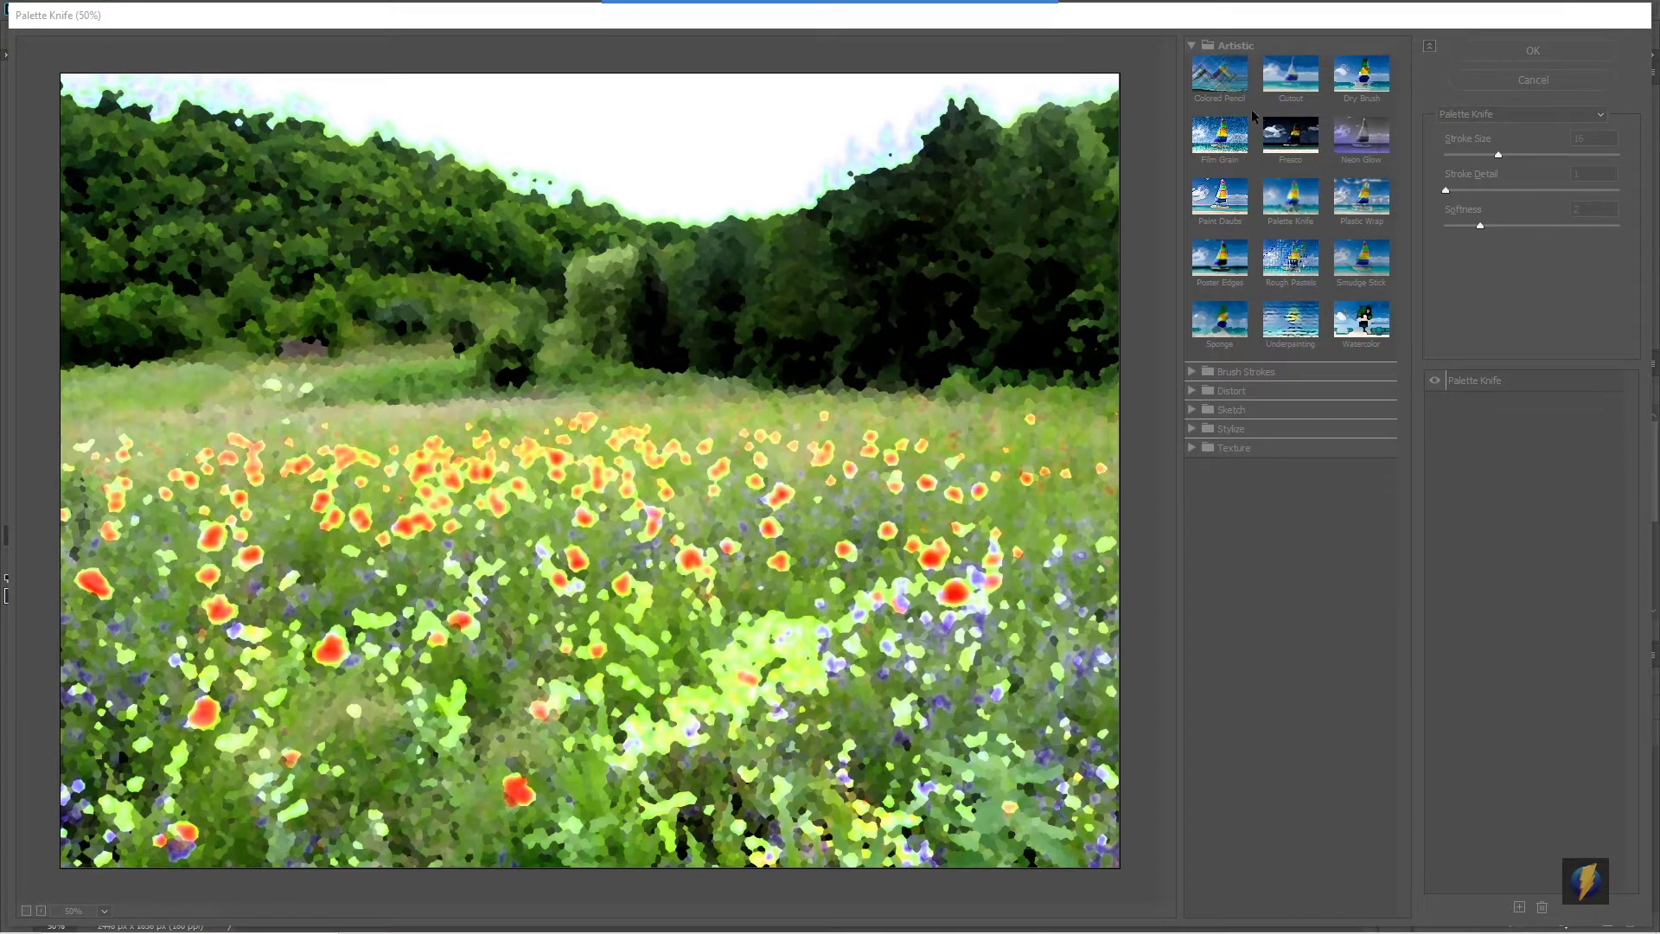
pyautogui.click(1198, 47)
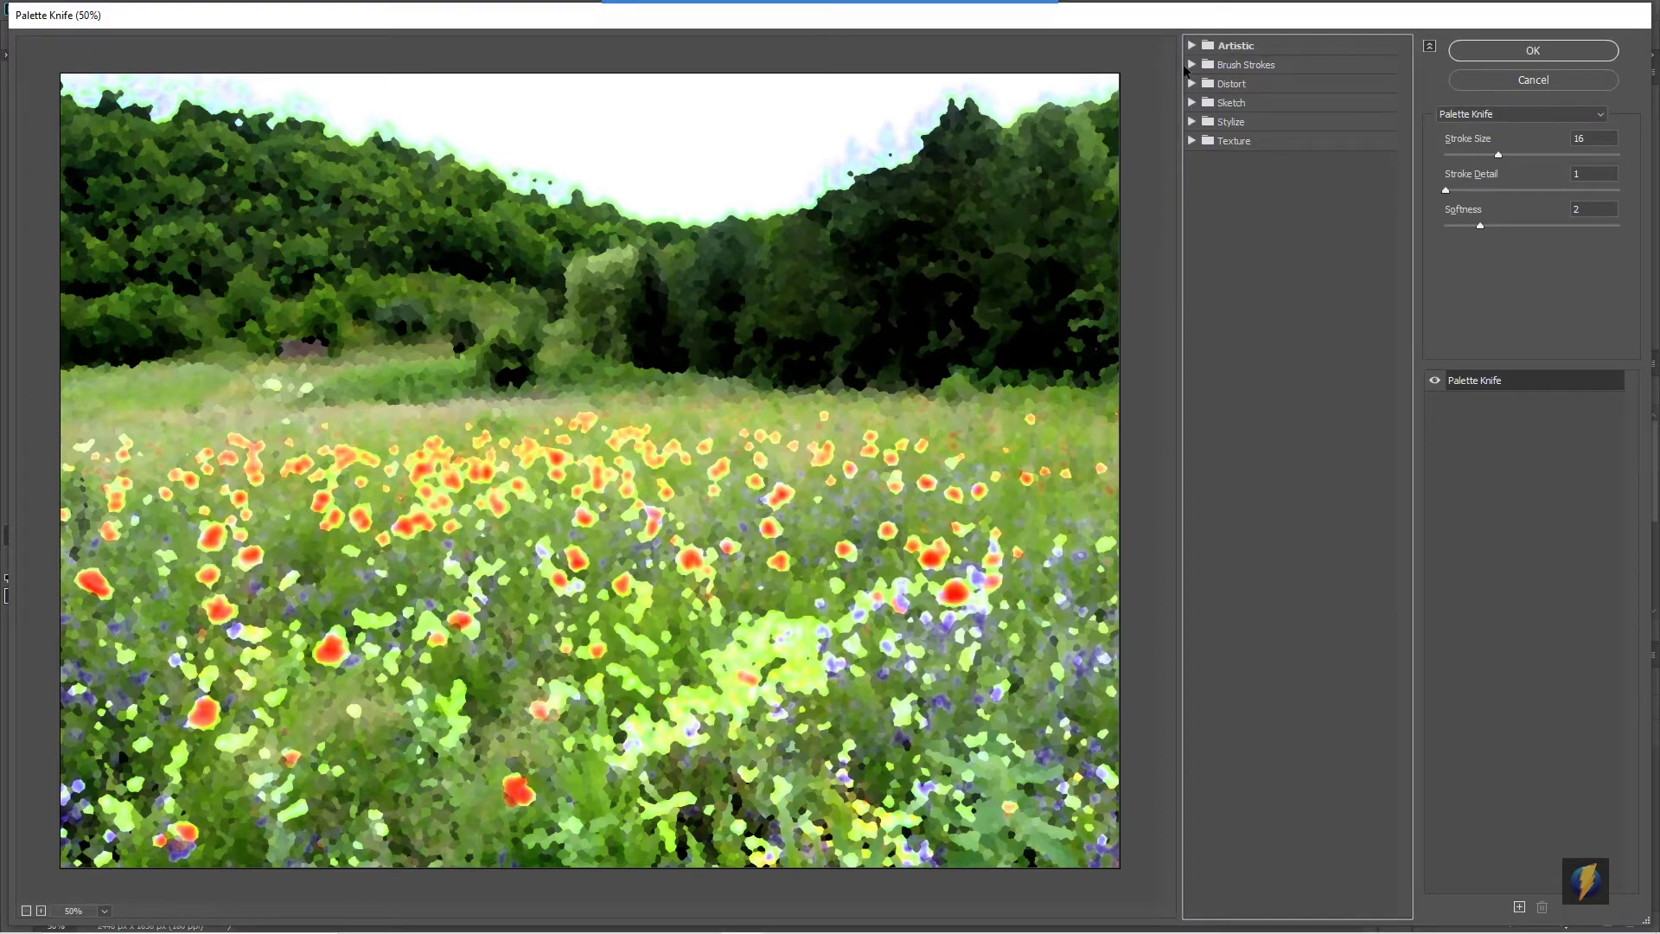
# - Choose Brush Strokes > Spatter with Spray Radius 19 and Smoothness 3
pyautogui.click(1194, 65)
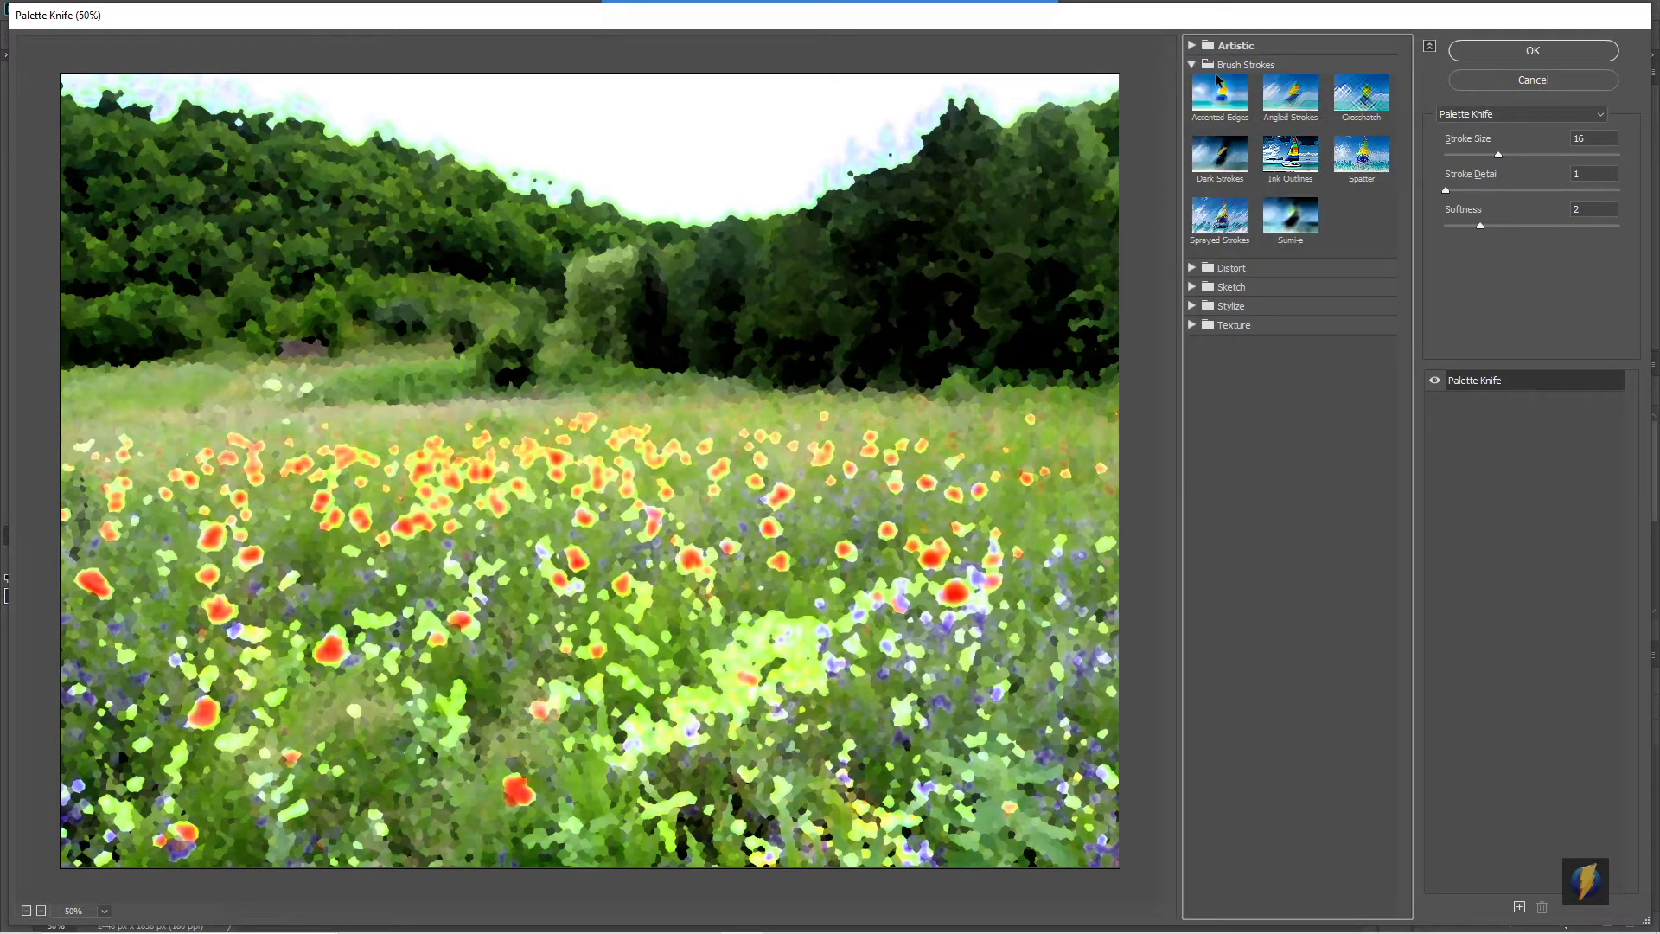
pyautogui.click(1360, 160)
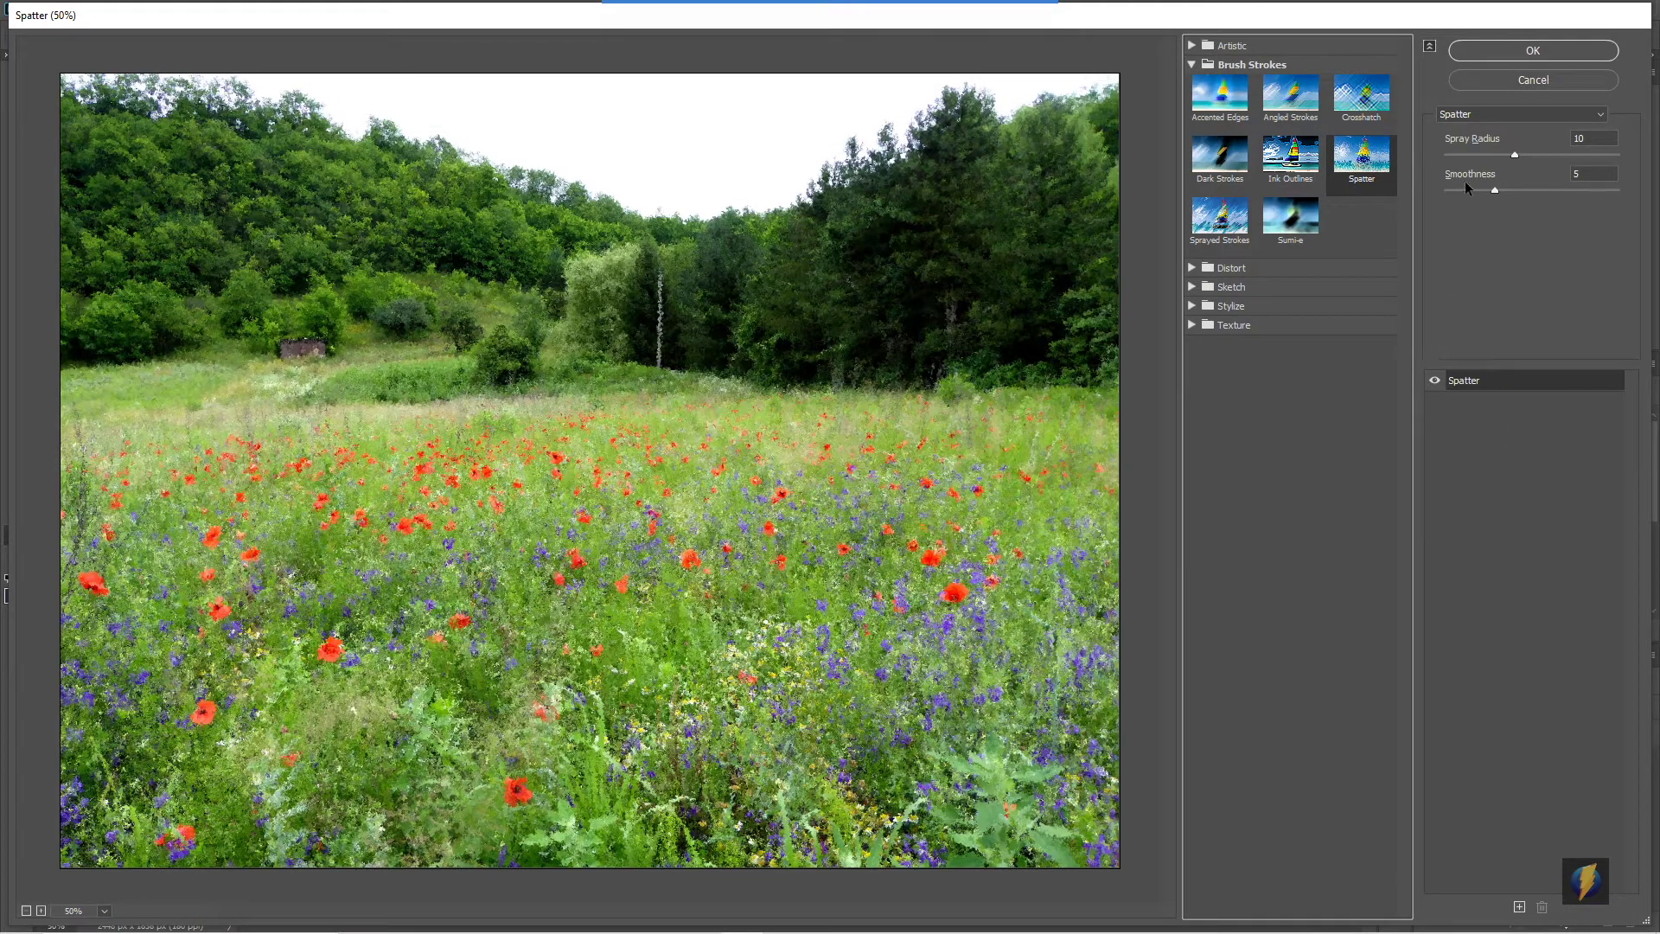
pyautogui.moveTo(1515, 156); pyautogui.dragTo(1579, 156)
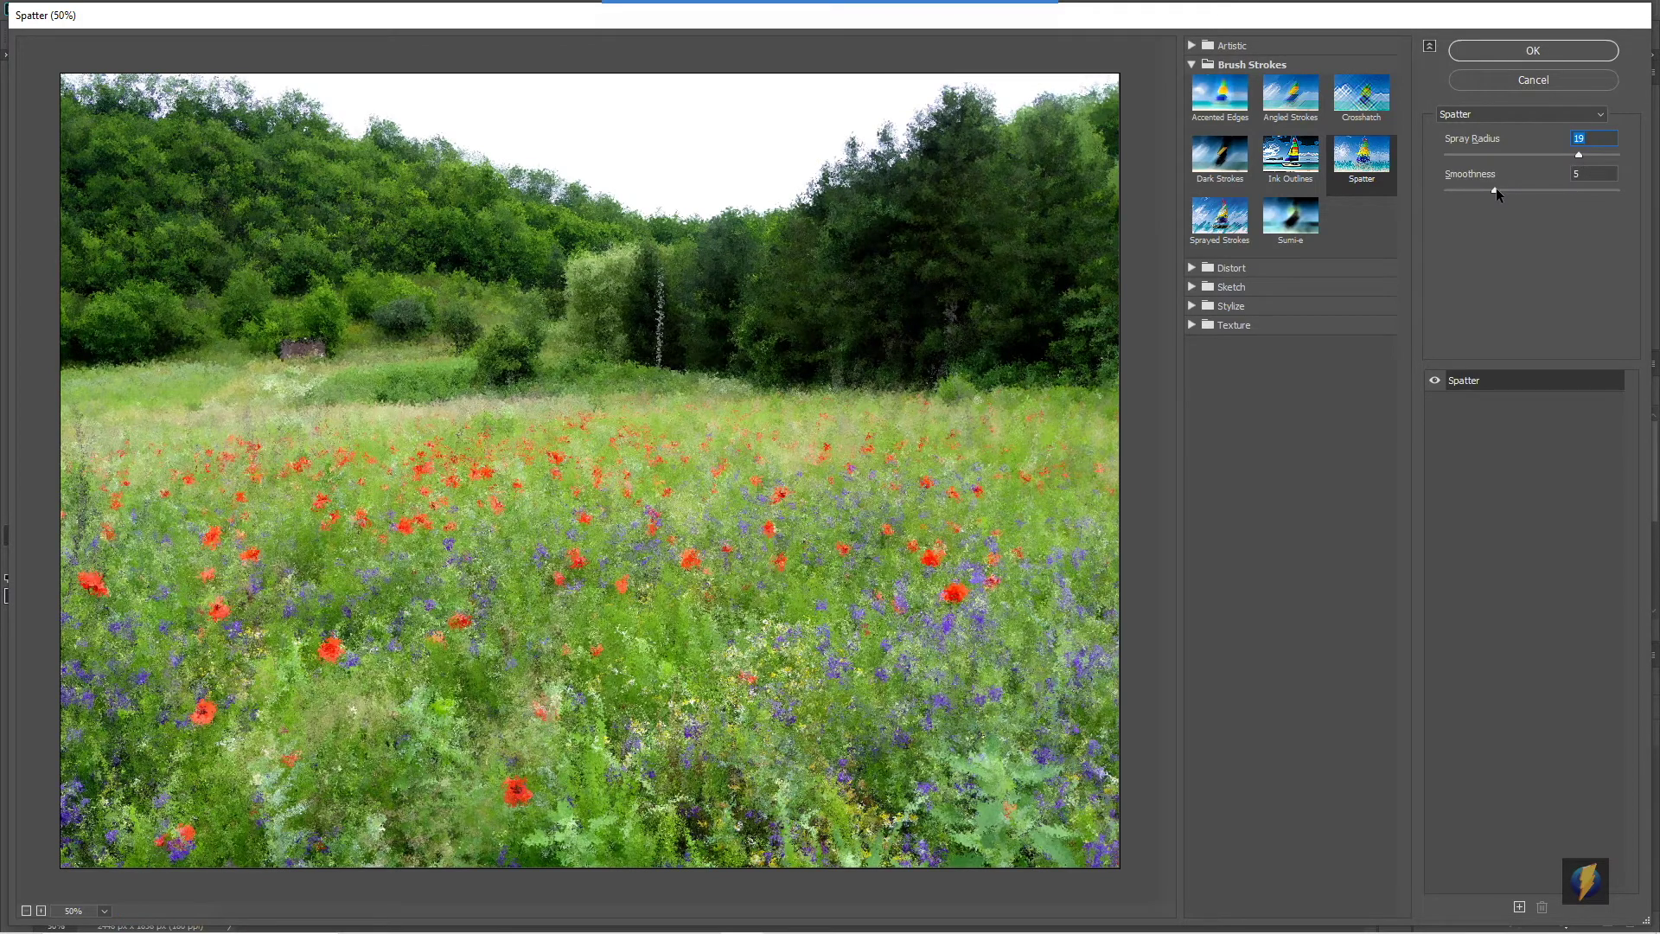
pyautogui.moveTo(1495, 191); pyautogui.dragTo(1604, 192)
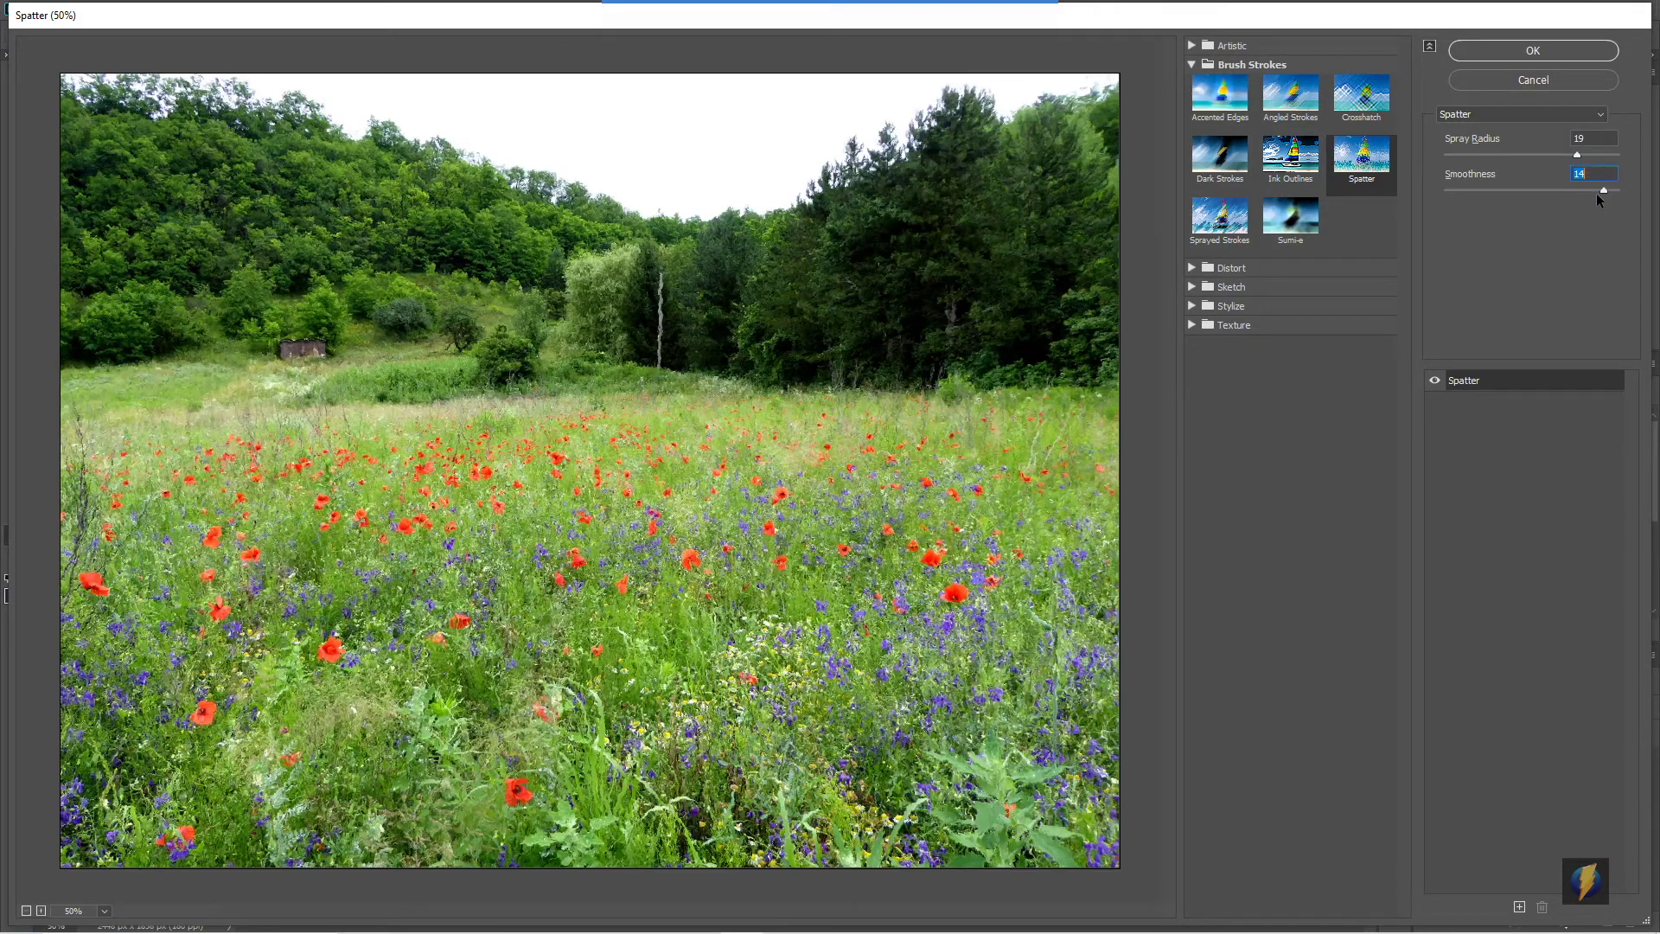
pyautogui.moveTo(1598, 195); pyautogui.dragTo(1467, 191)
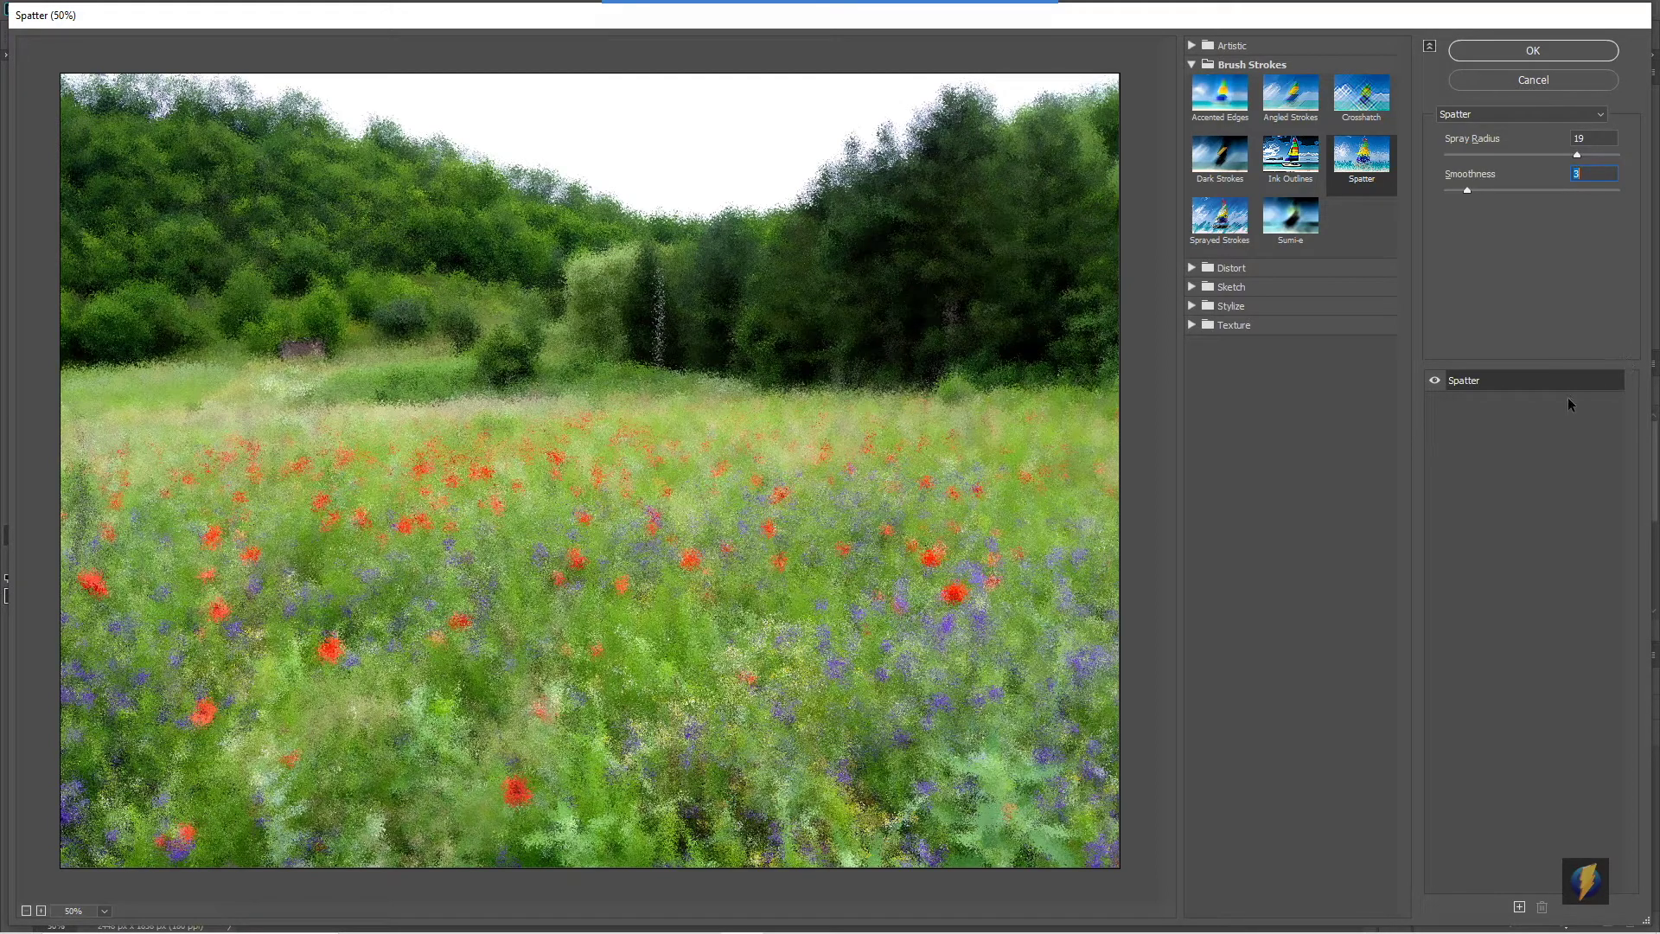
pyautogui.press('Return')
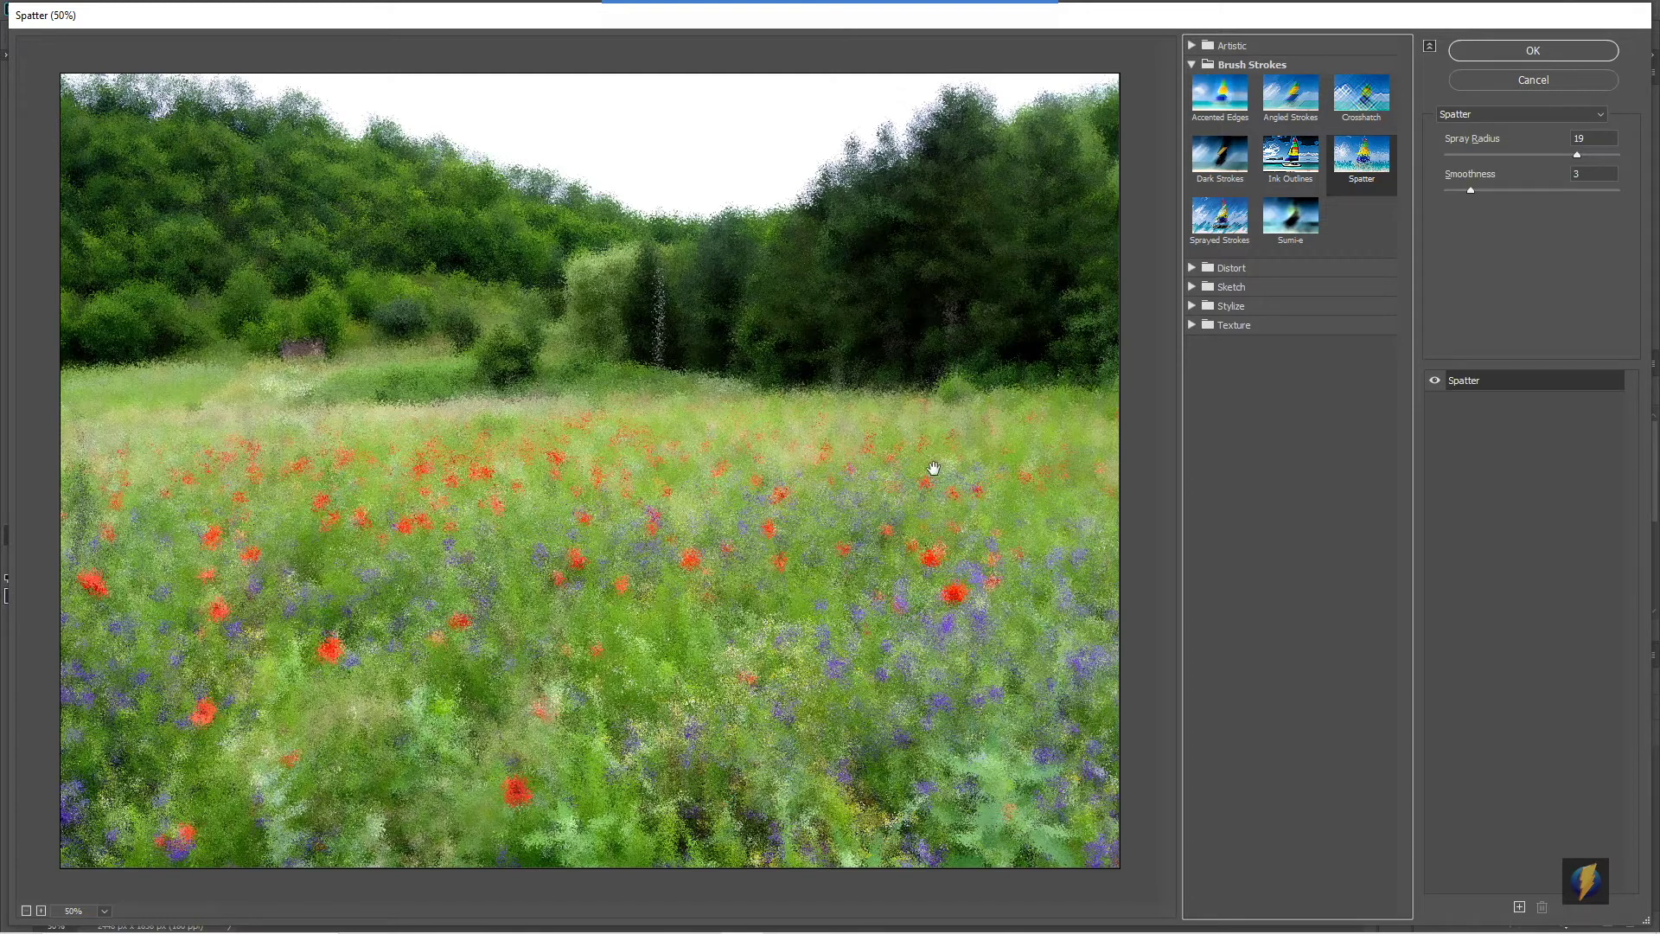
# - Apply Spatter to the meadow, then switch via the butterfly photo to P1000494.jpg
pyautogui.moveTo(845, 8)
pyautogui.click(907, 34)
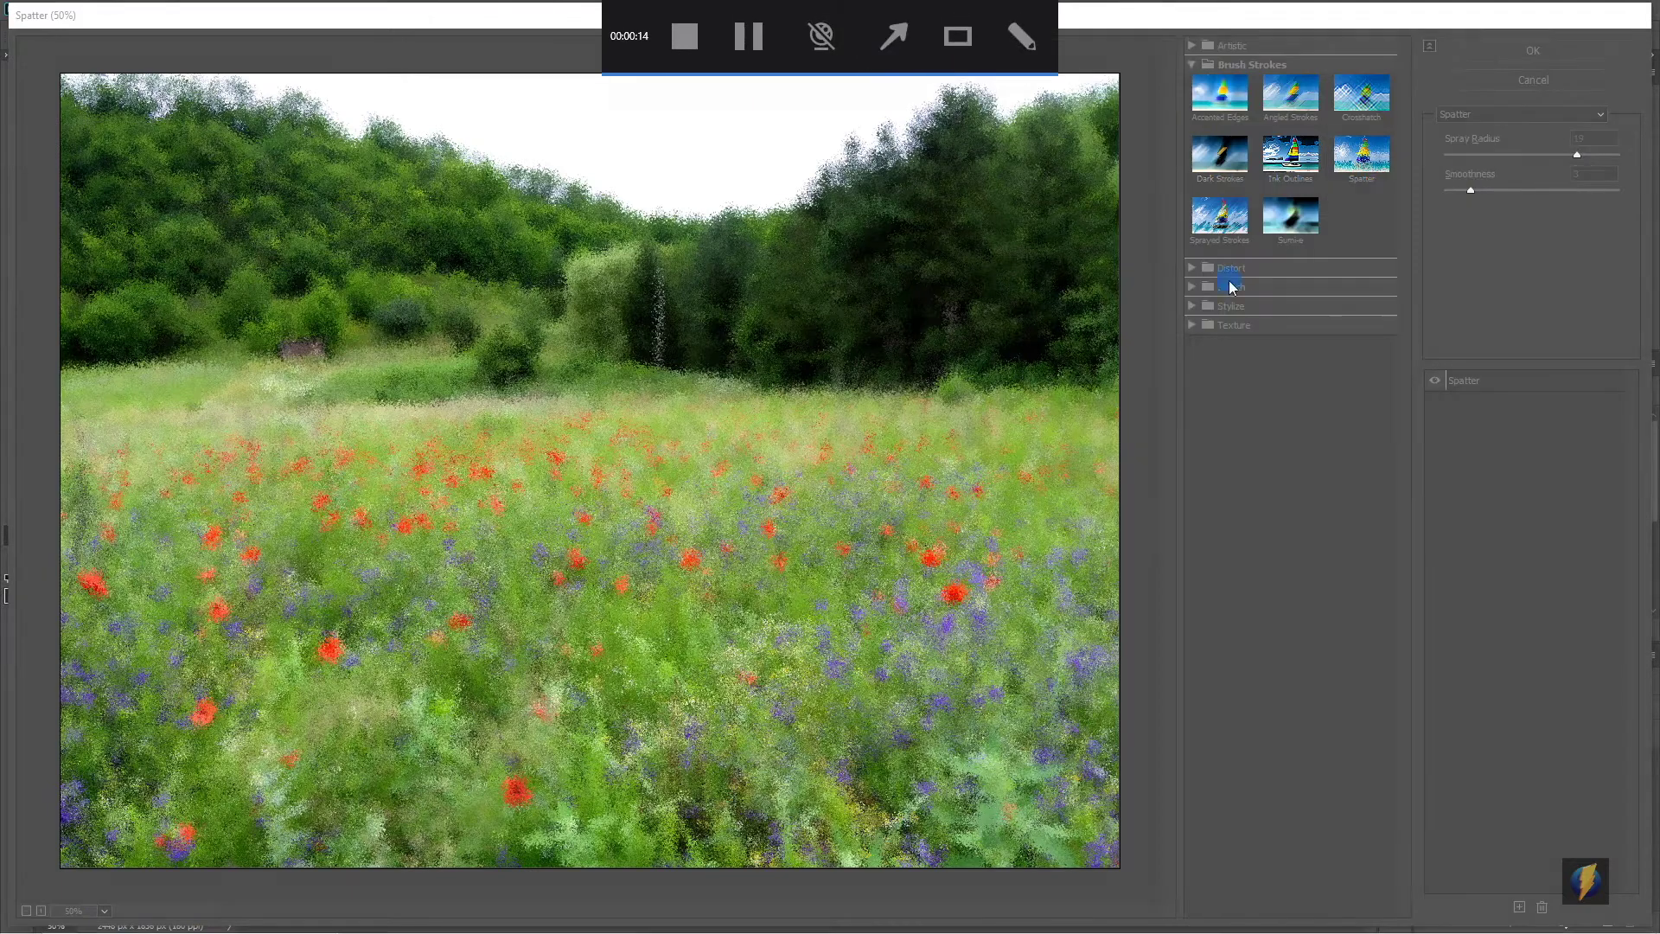
pyautogui.moveTo(1345, 529); pyautogui.dragTo(1496, 69)
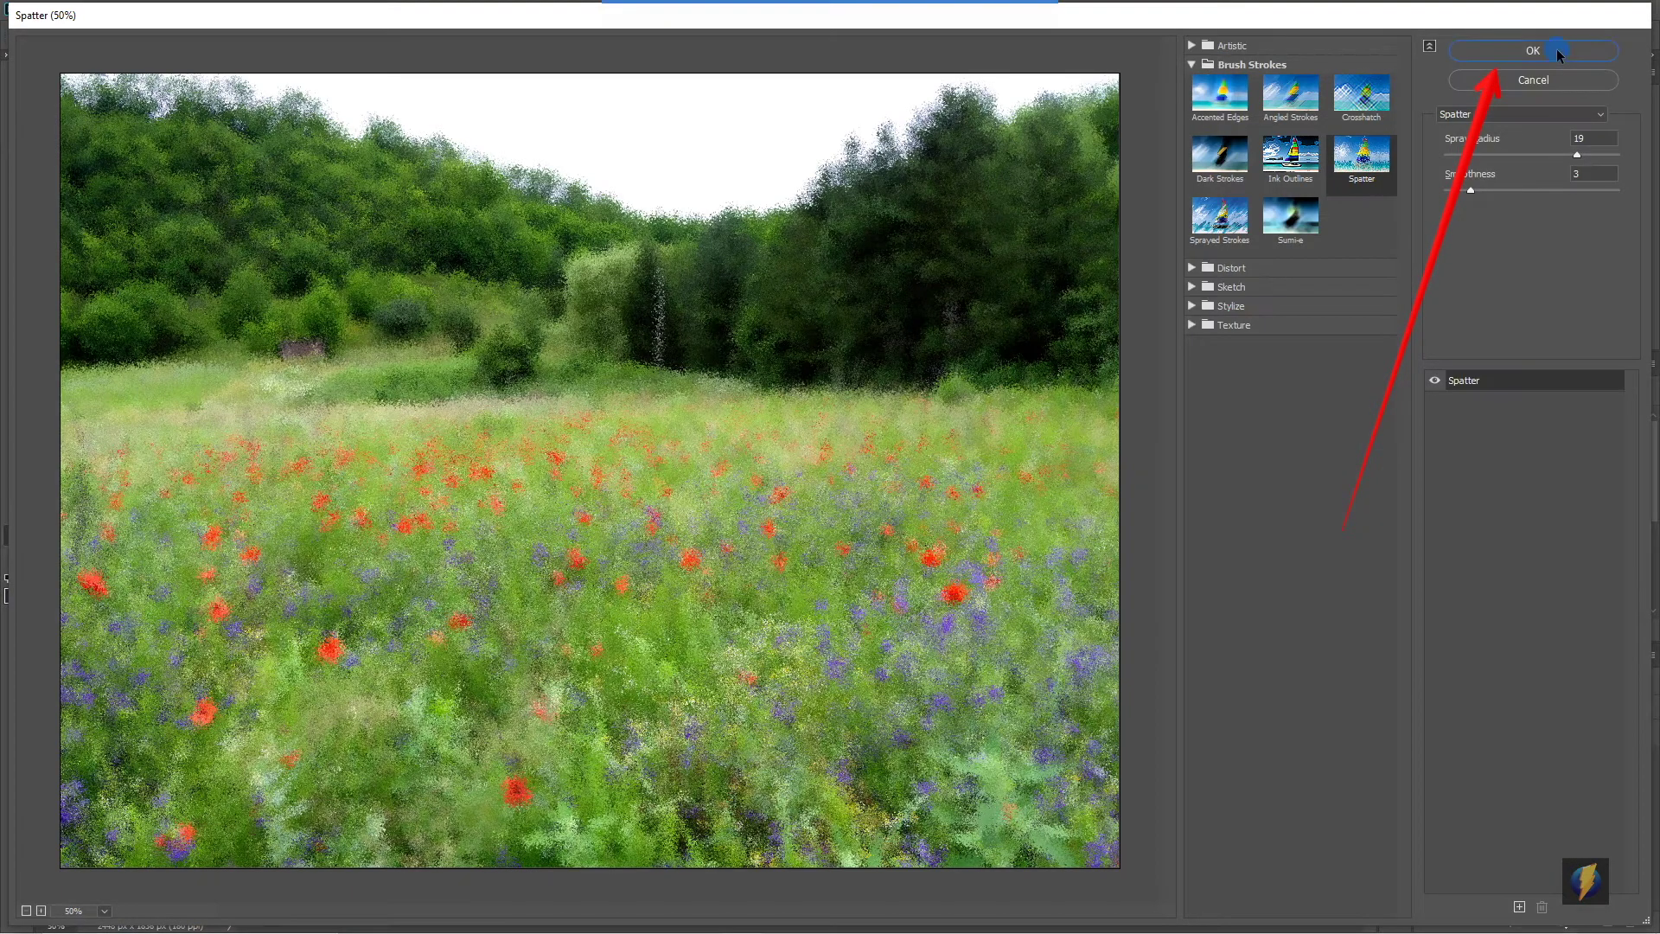
pyautogui.click(1532, 50)
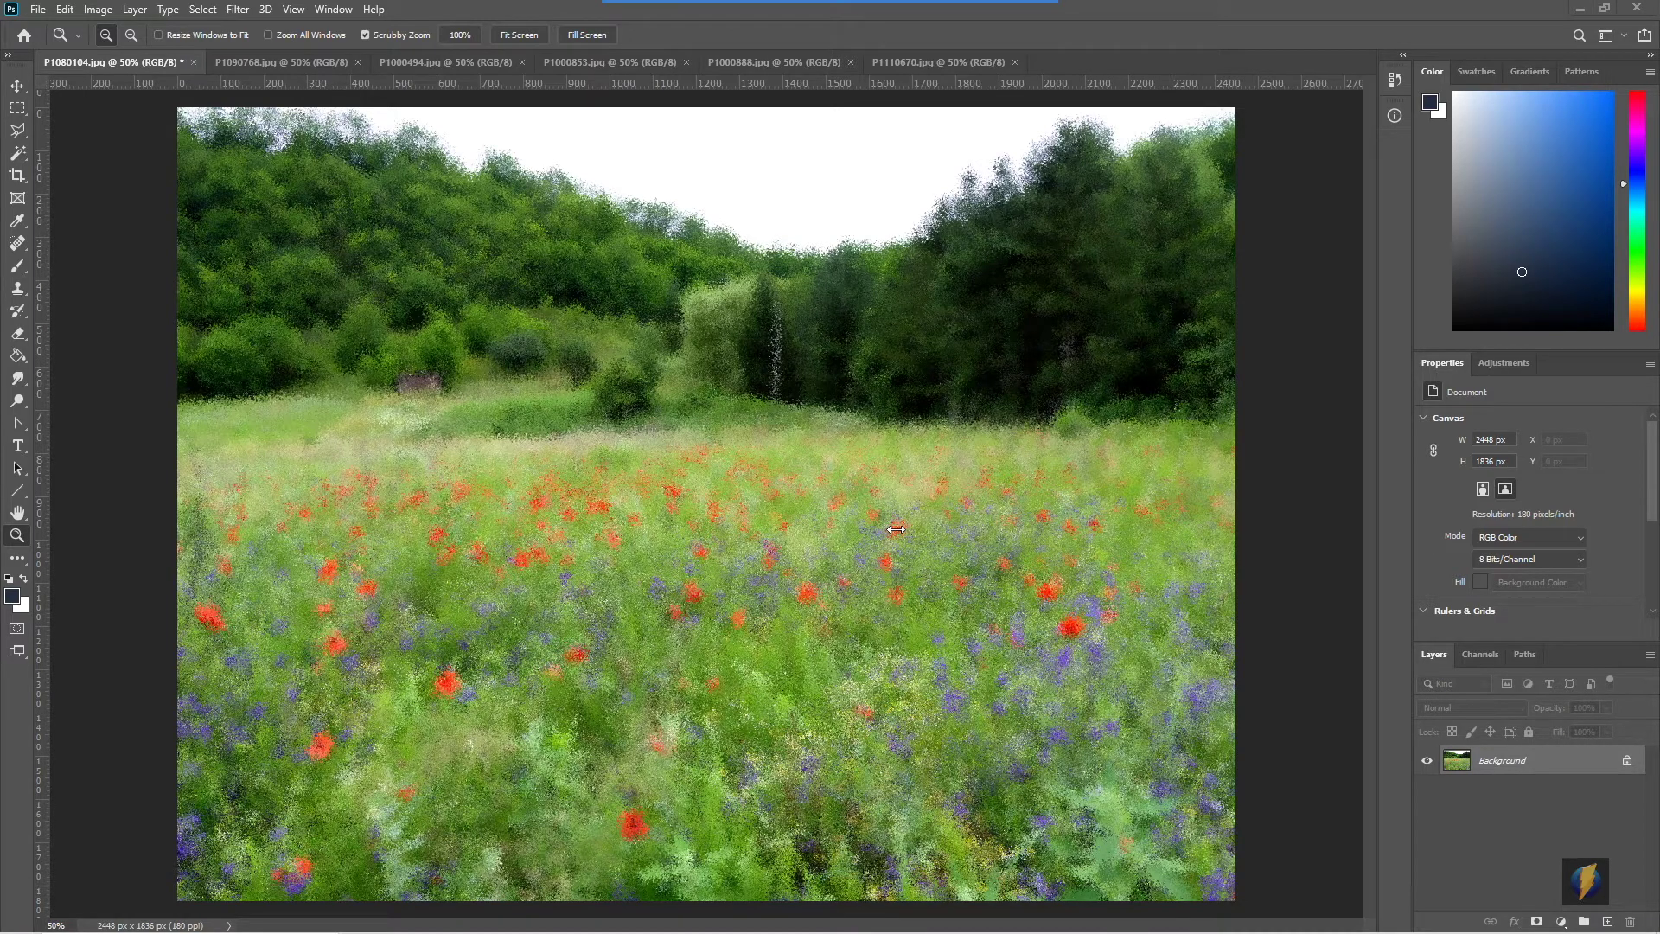
pyautogui.click(249, 62)
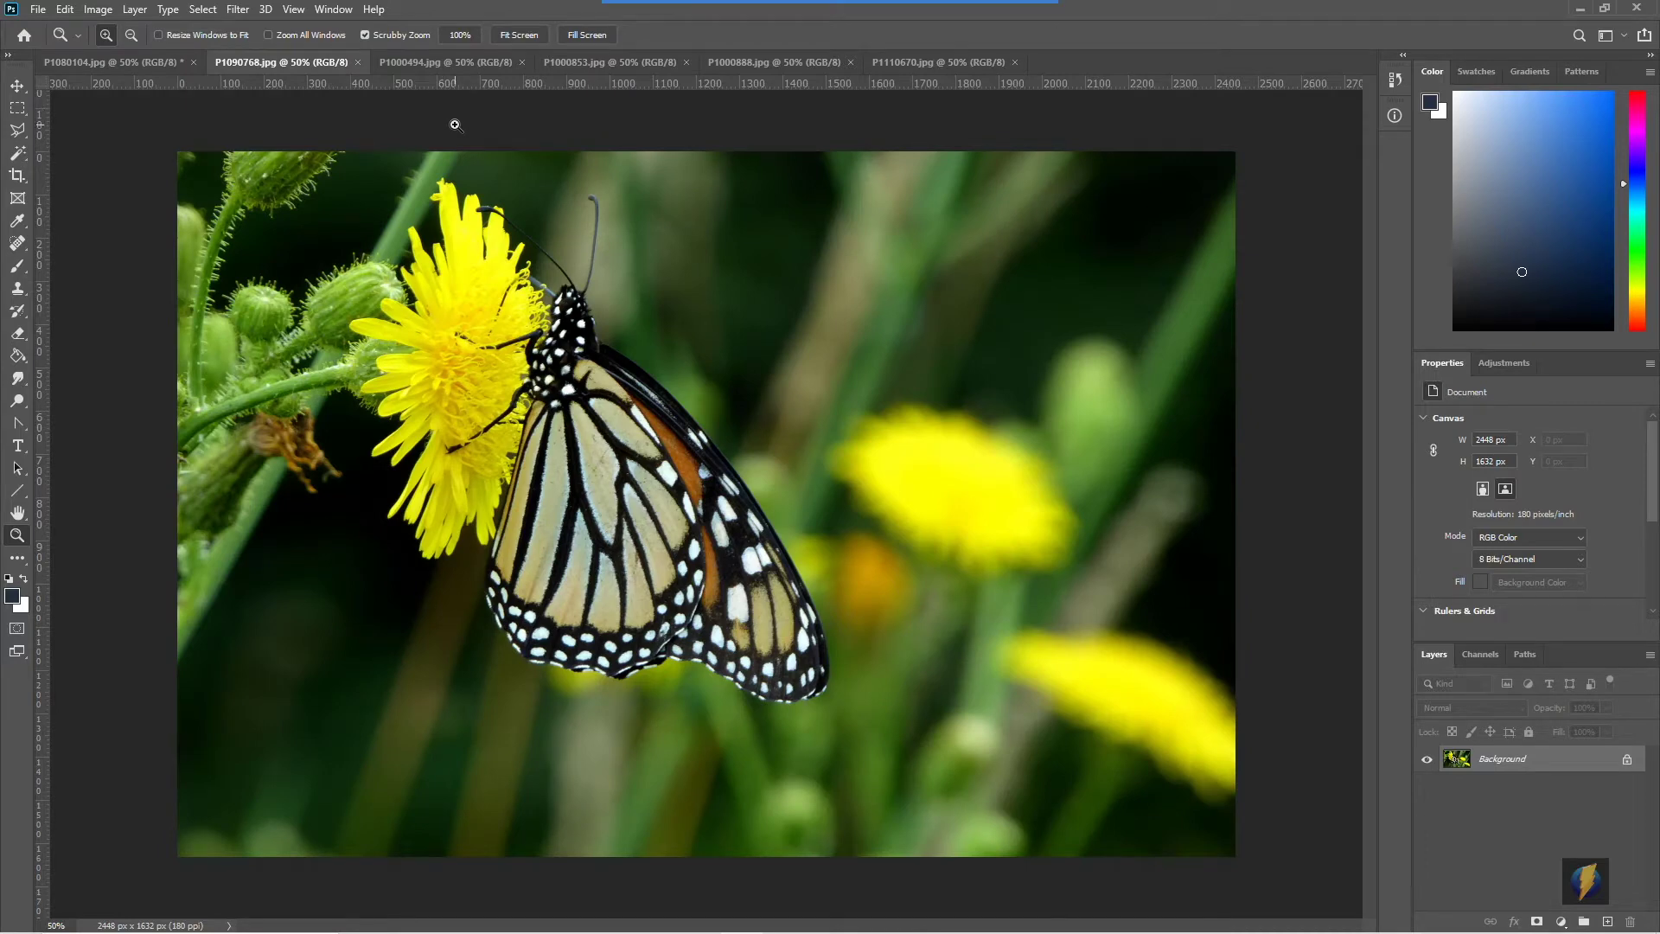
pyautogui.click(428, 64)
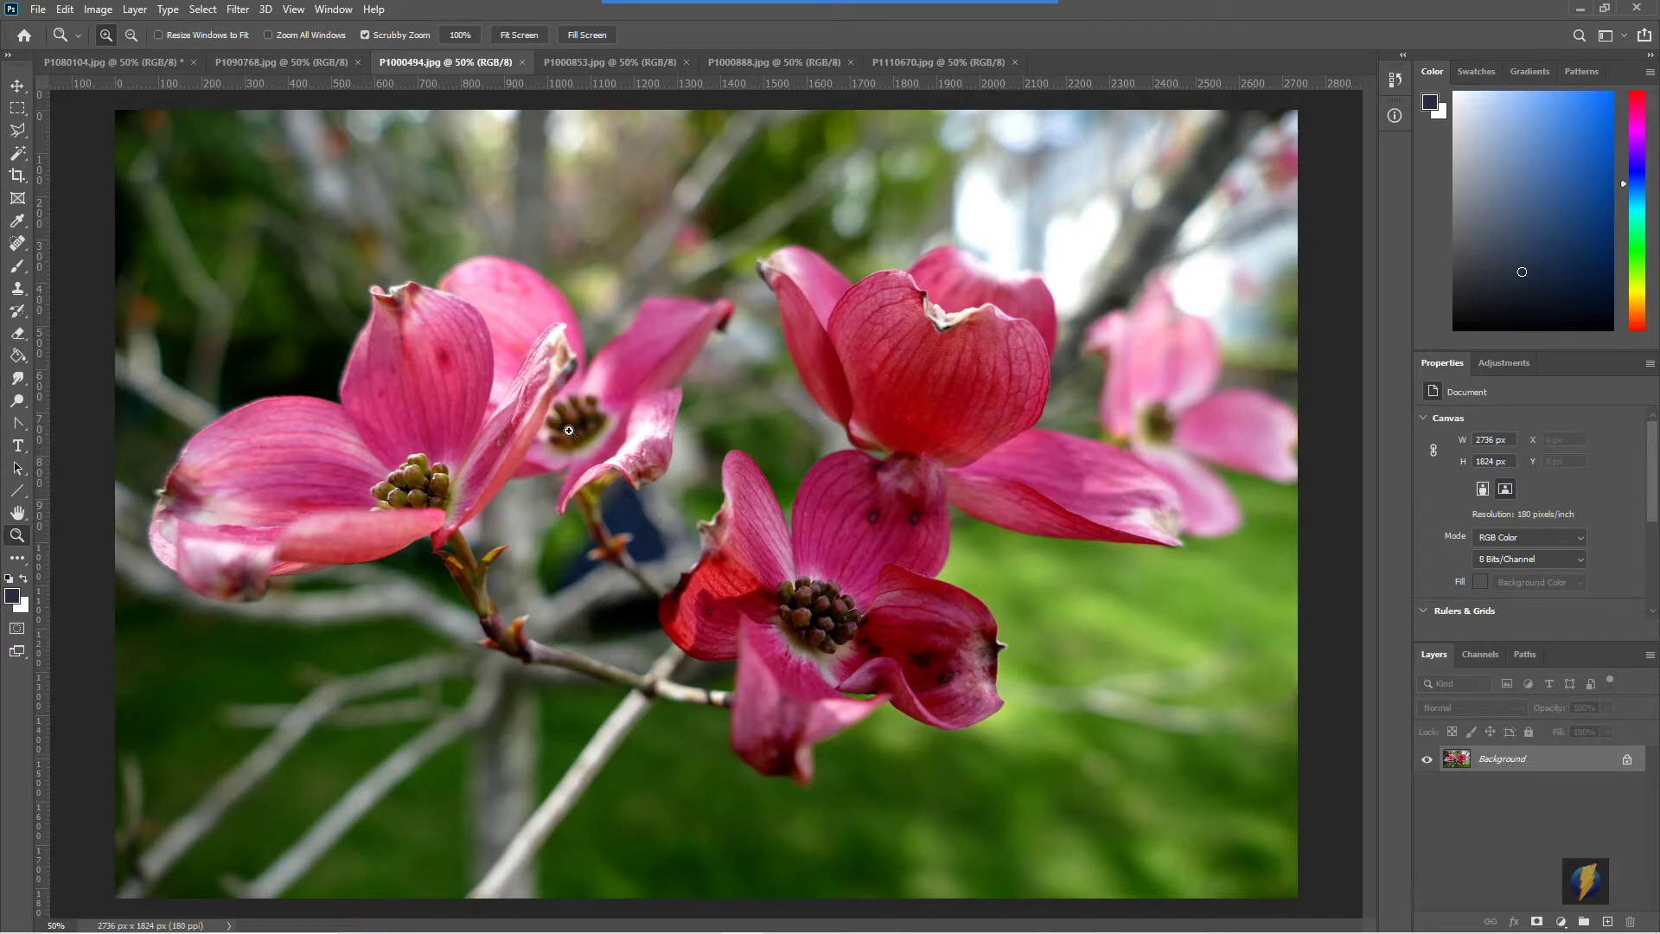
# - Open the Filter Gallery on the dogwood photo at 50% preview and collapse Brush Strokes
pyautogui.click(236, 10)
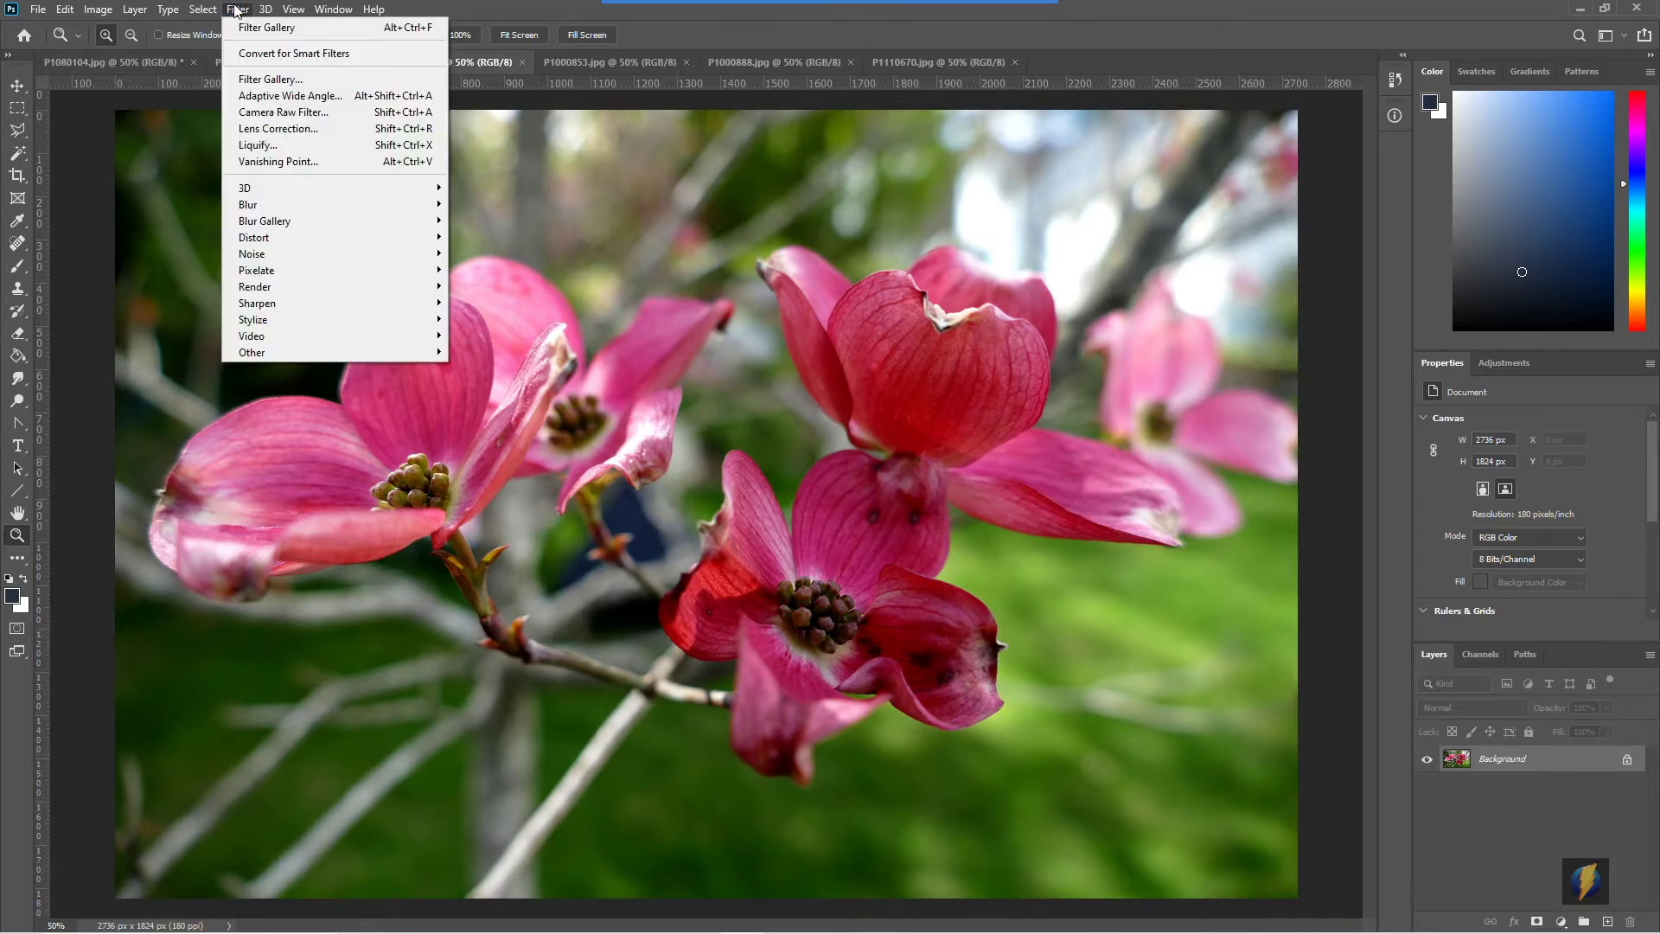
pyautogui.click(289, 78)
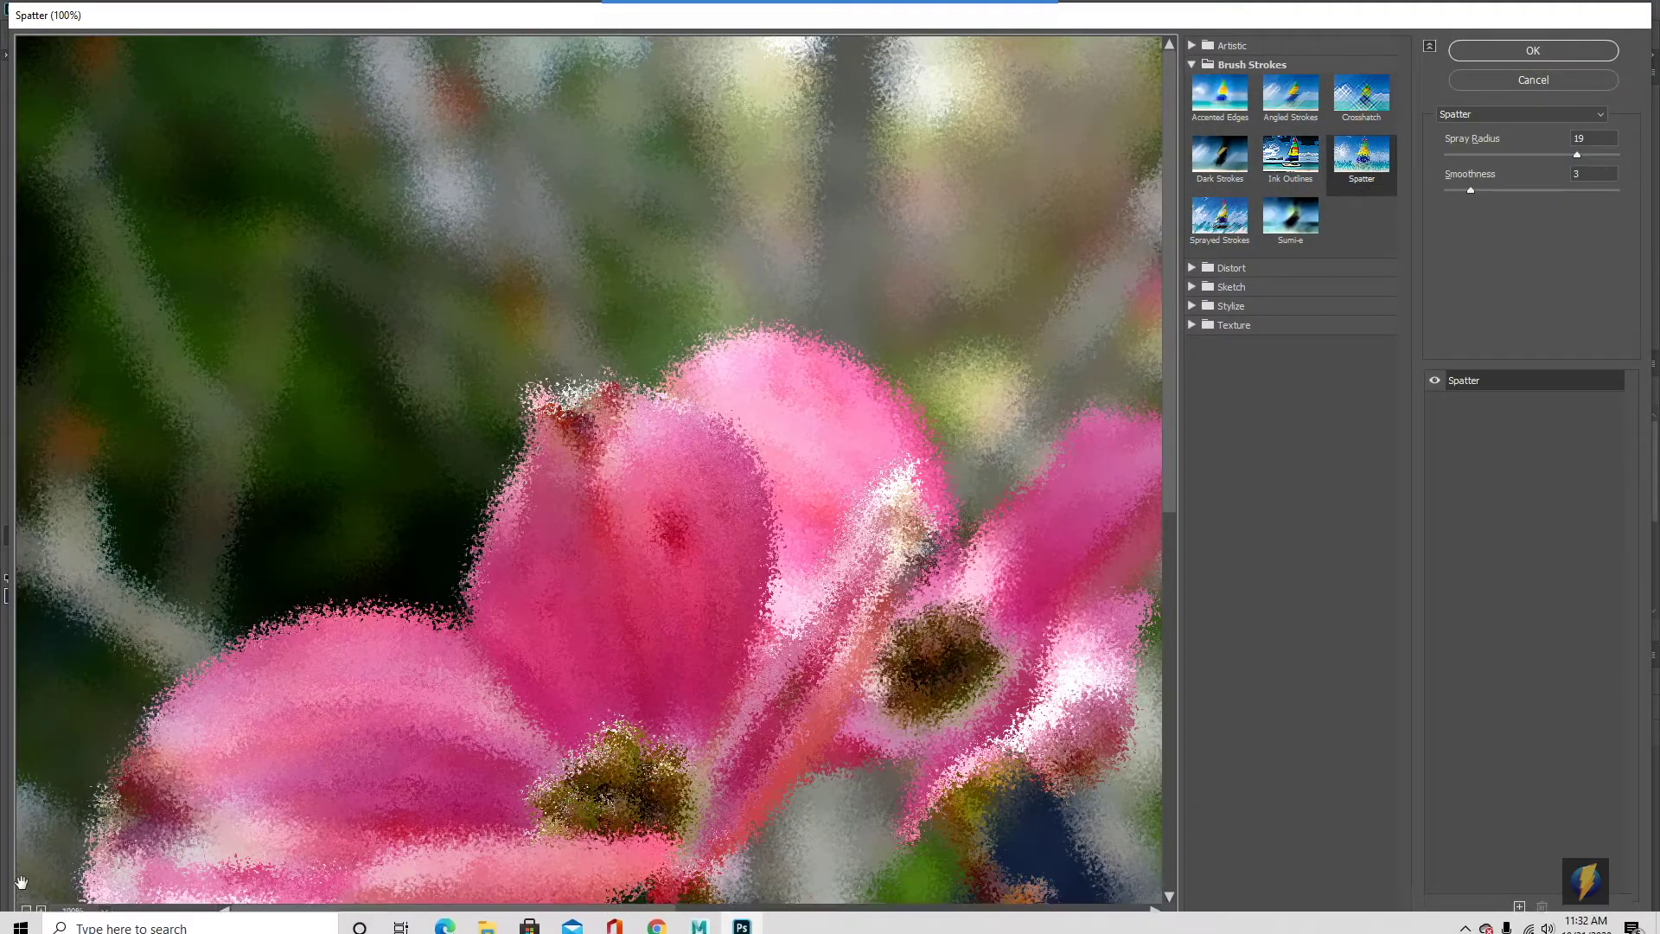
pyautogui.click(26, 911)
pyautogui.click(26, 911)
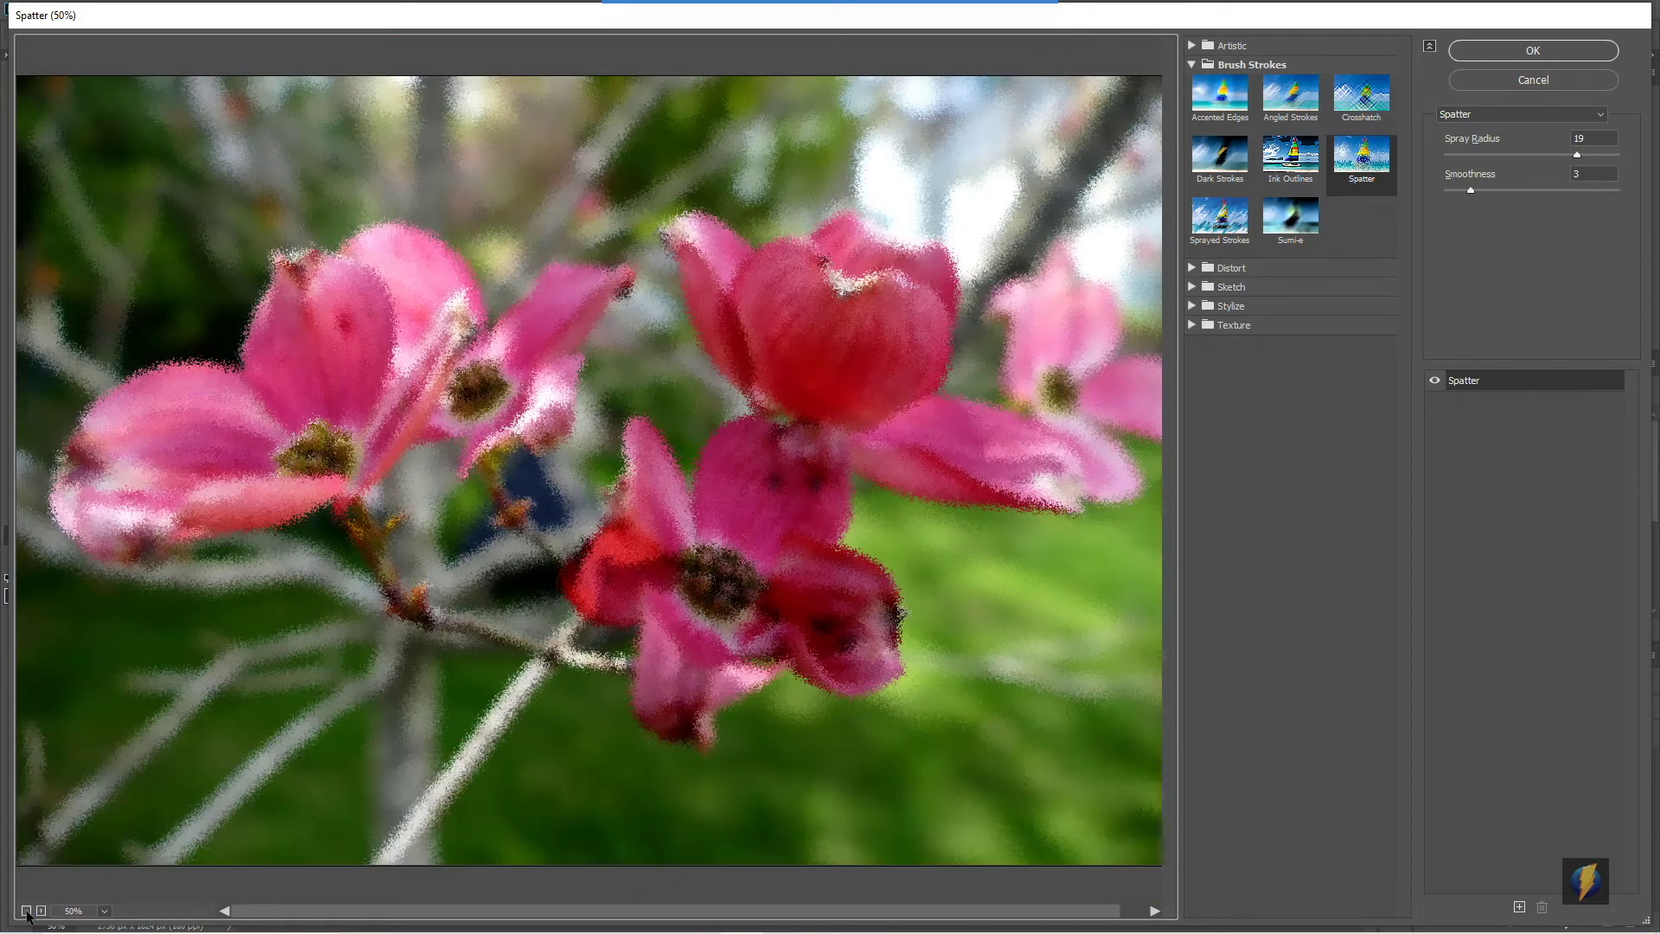
pyautogui.click(1192, 64)
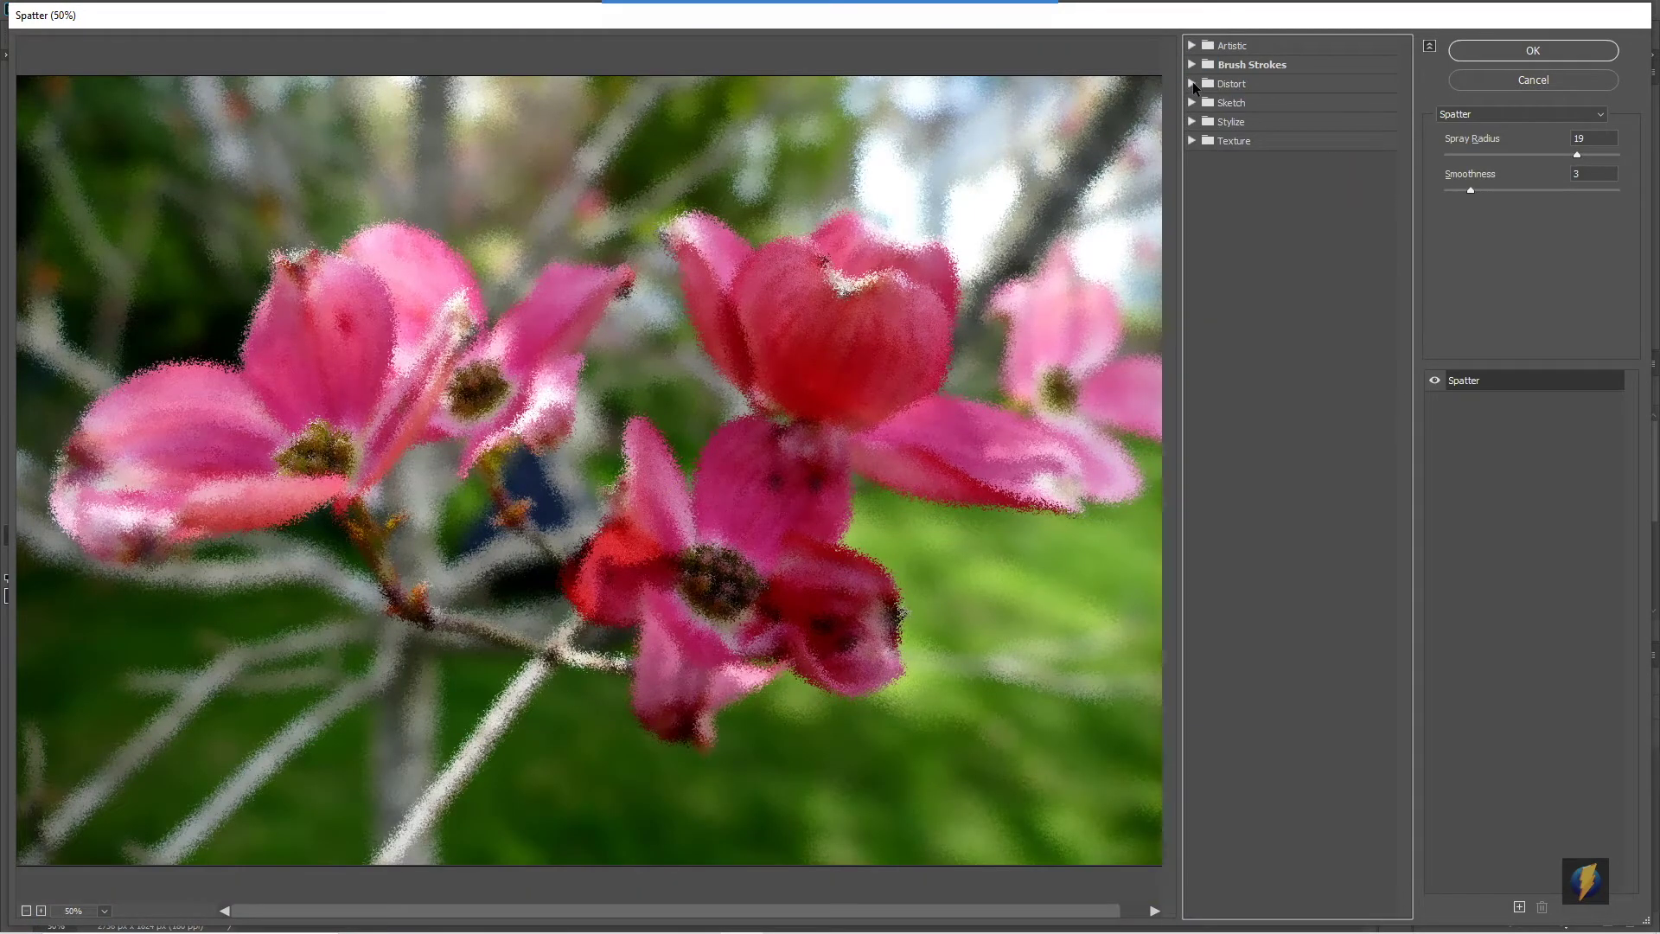
# - Preview Diffuse Glow and Glass, then settle on Ocean Ripple at Size 9, Magnitude 15
pyautogui.click(1192, 84)
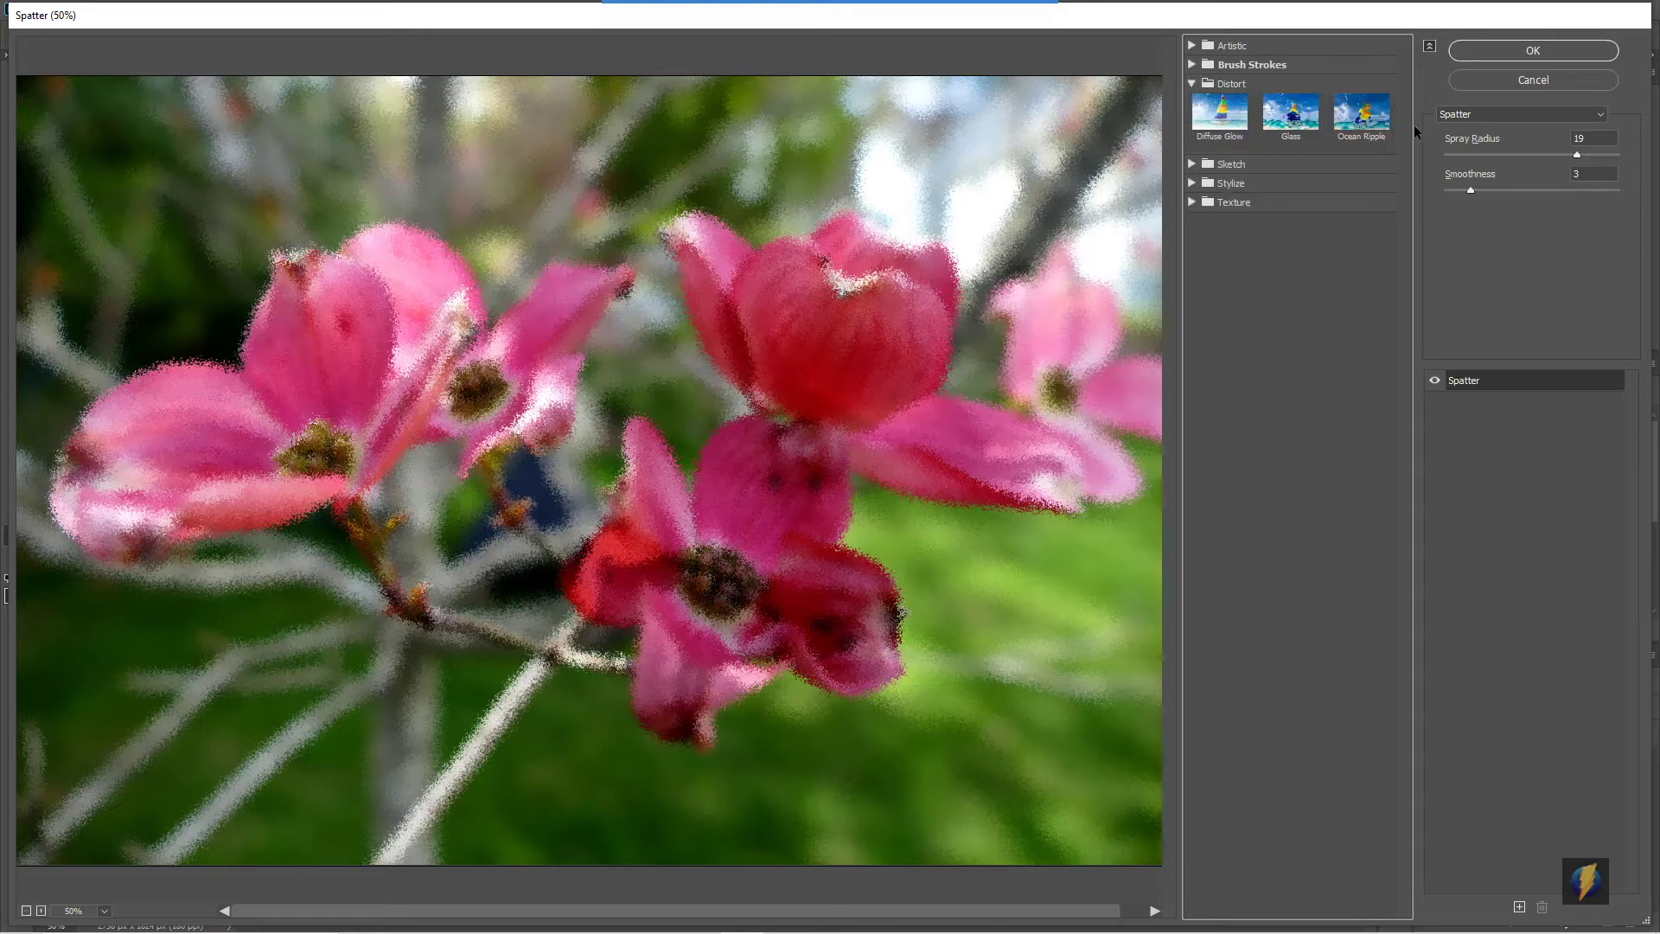
pyautogui.click(1214, 109)
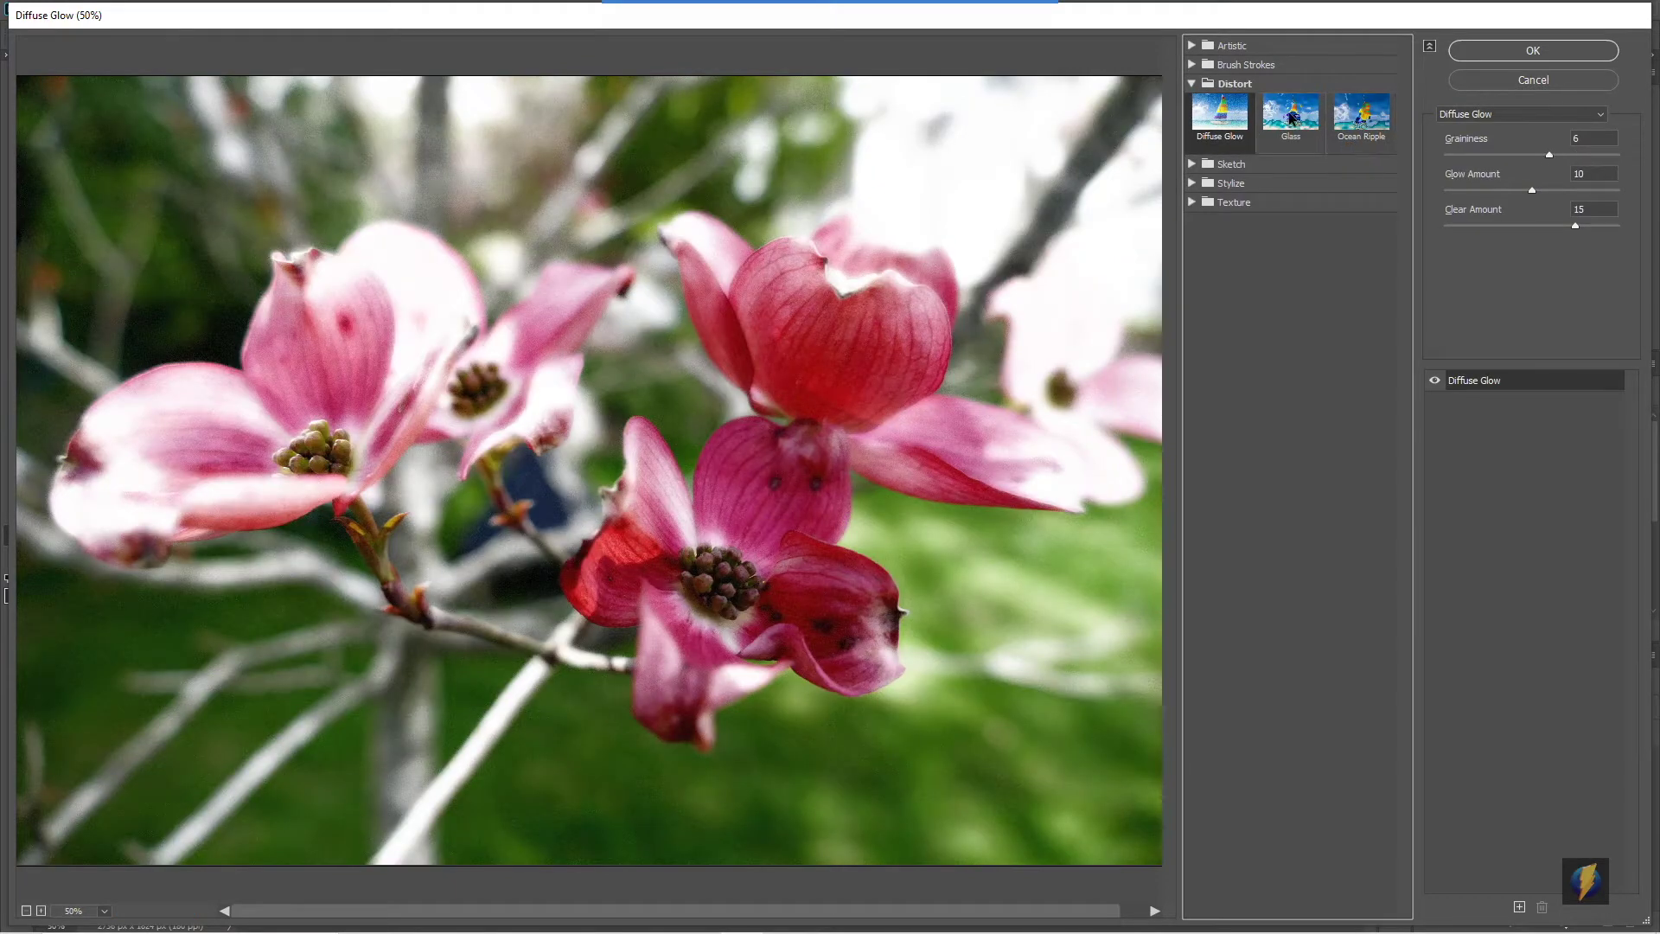
pyautogui.click(1293, 119)
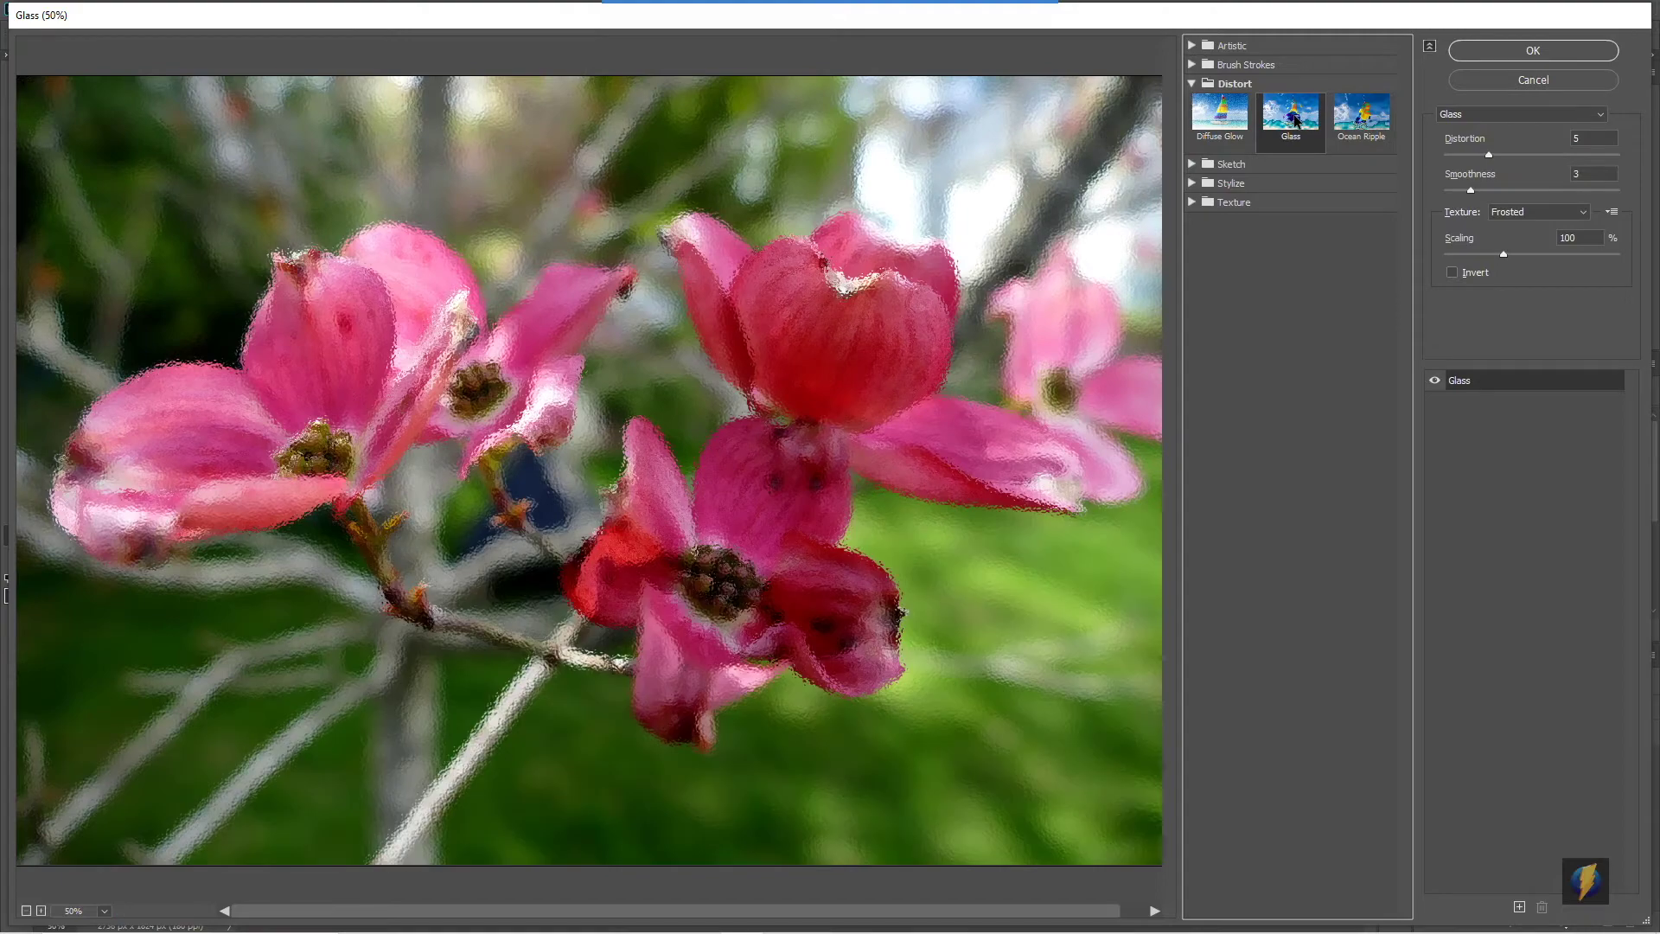
pyautogui.click(1370, 127)
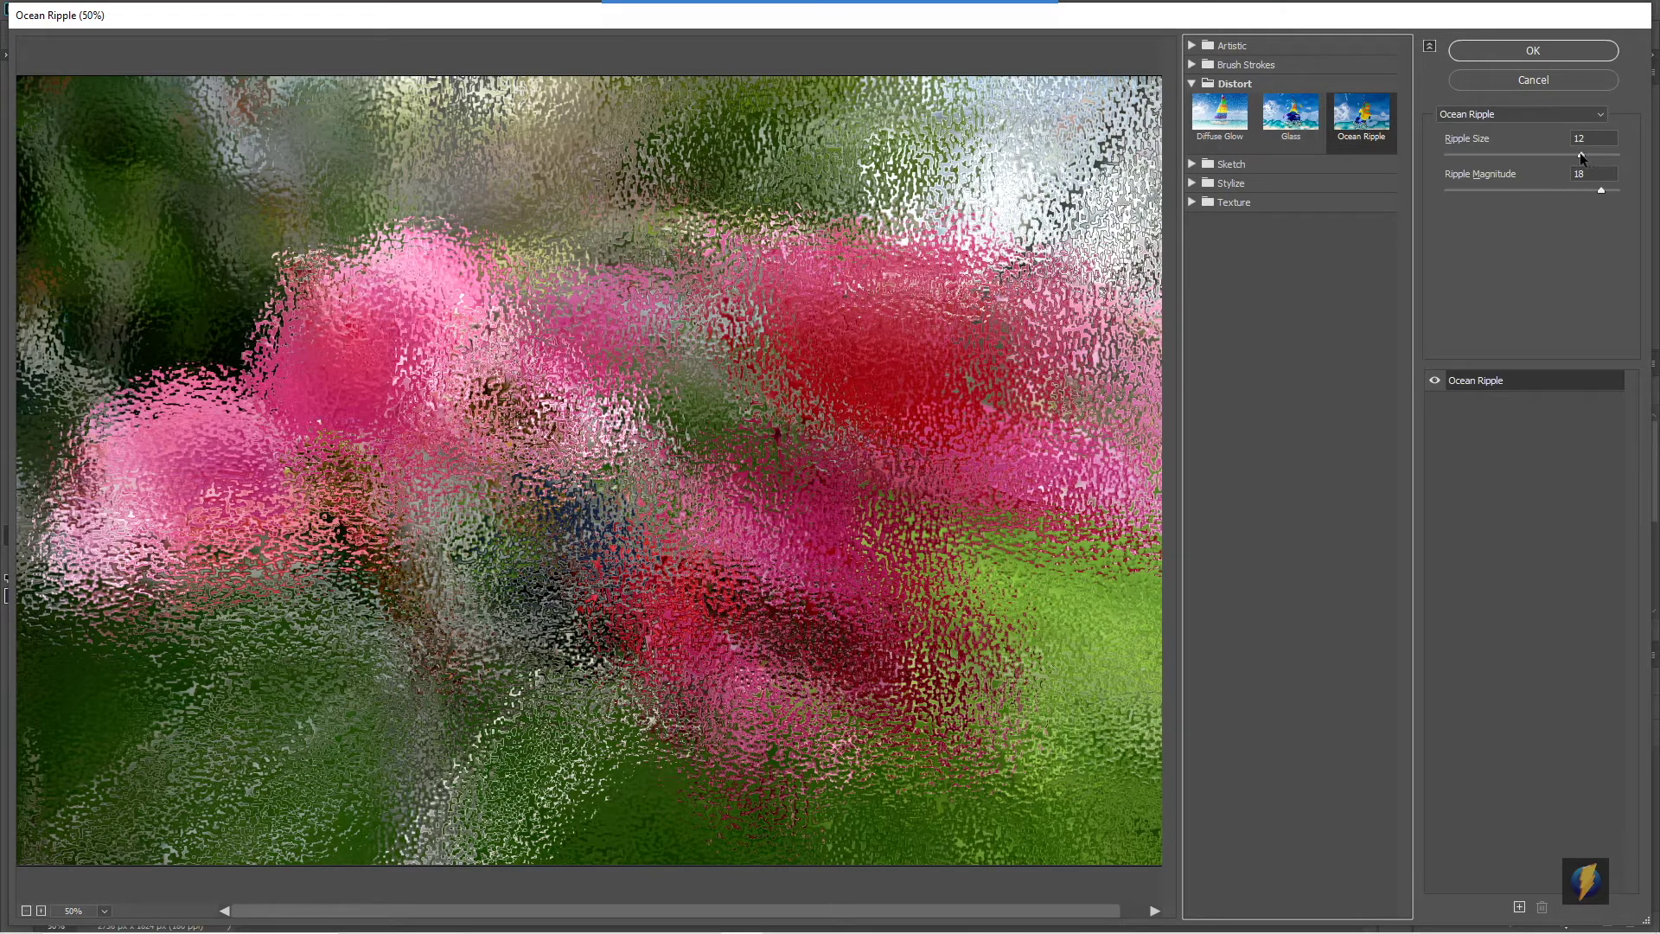
pyautogui.moveTo(1581, 155); pyautogui.dragTo(1539, 163)
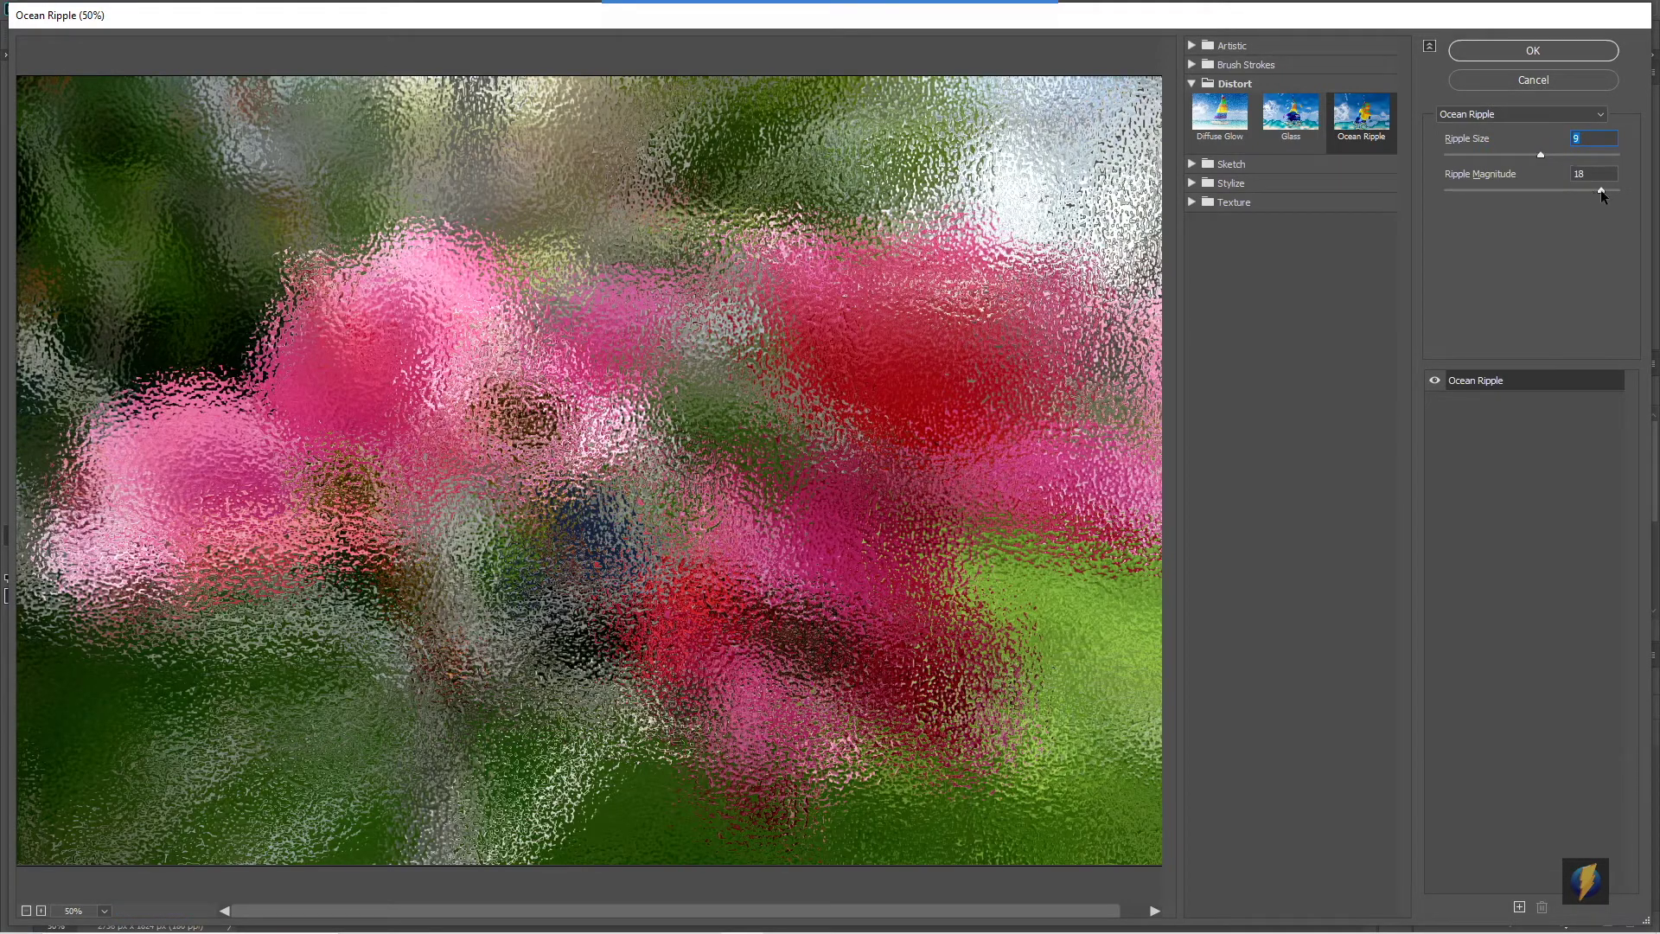
pyautogui.moveTo(1603, 195)
pyautogui.mouseDown()
pyautogui.moveTo(1502, 197)
pyautogui.moveTo(1653, 190)
pyautogui.moveTo(1574, 194)
pyautogui.mouseUp()
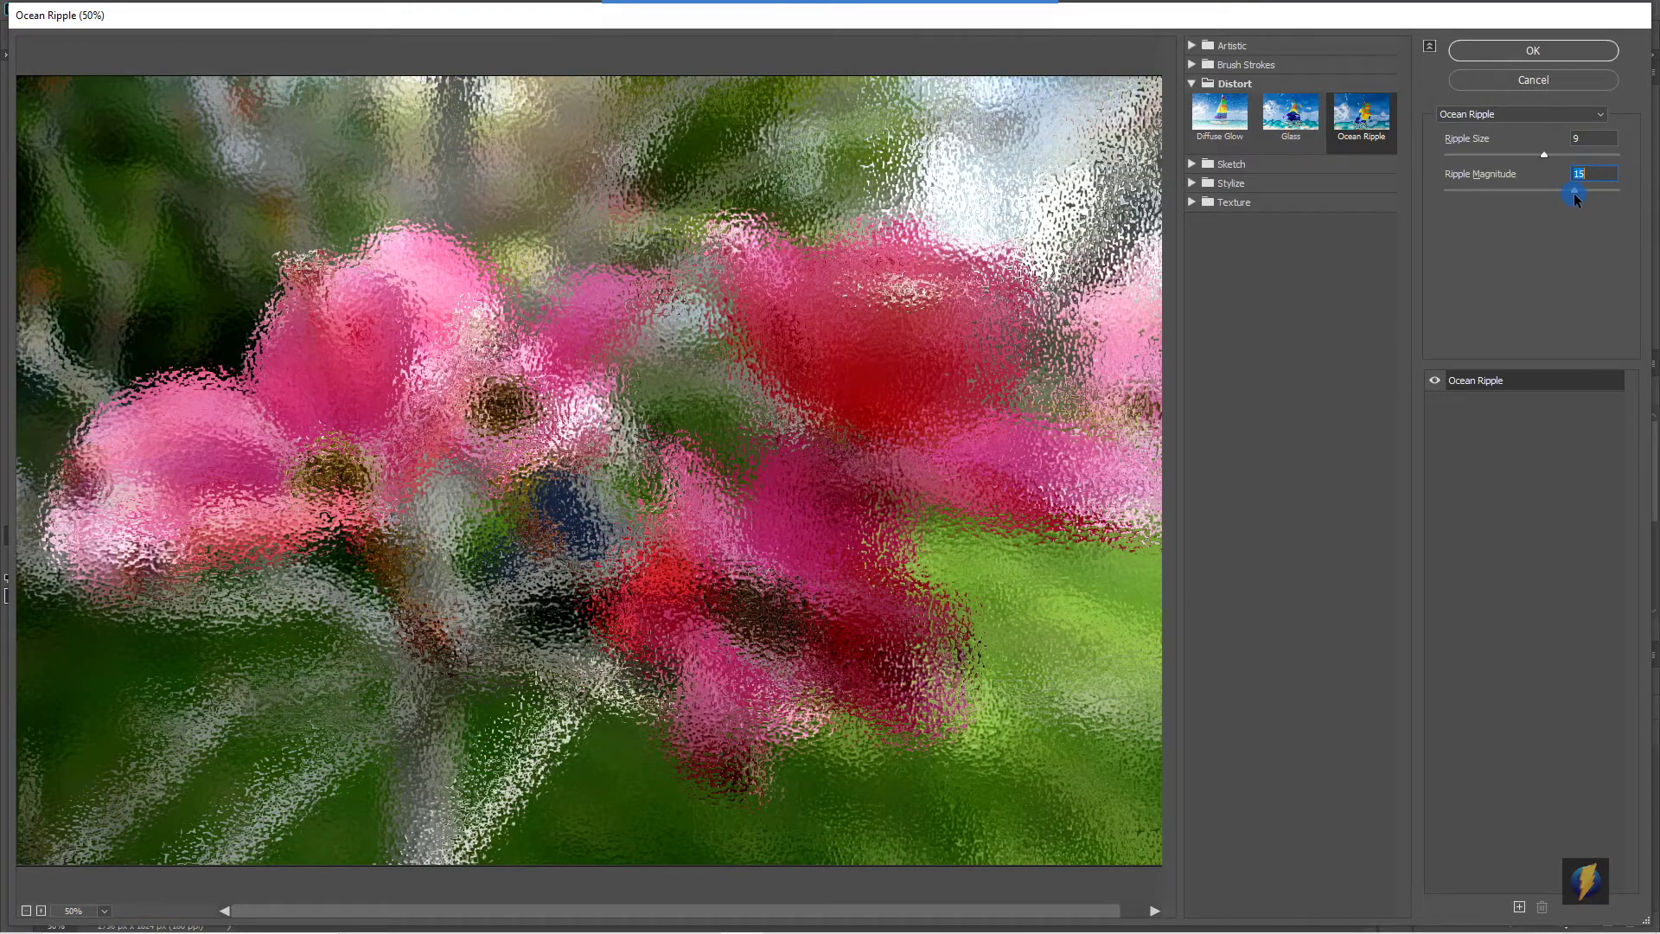
pyautogui.click(1193, 84)
# - Preview Graphic Pen and Torn Edges, then choose Stamp with Light/Dark Balance 20, Smoothness 1
pyautogui.click(1191, 103)
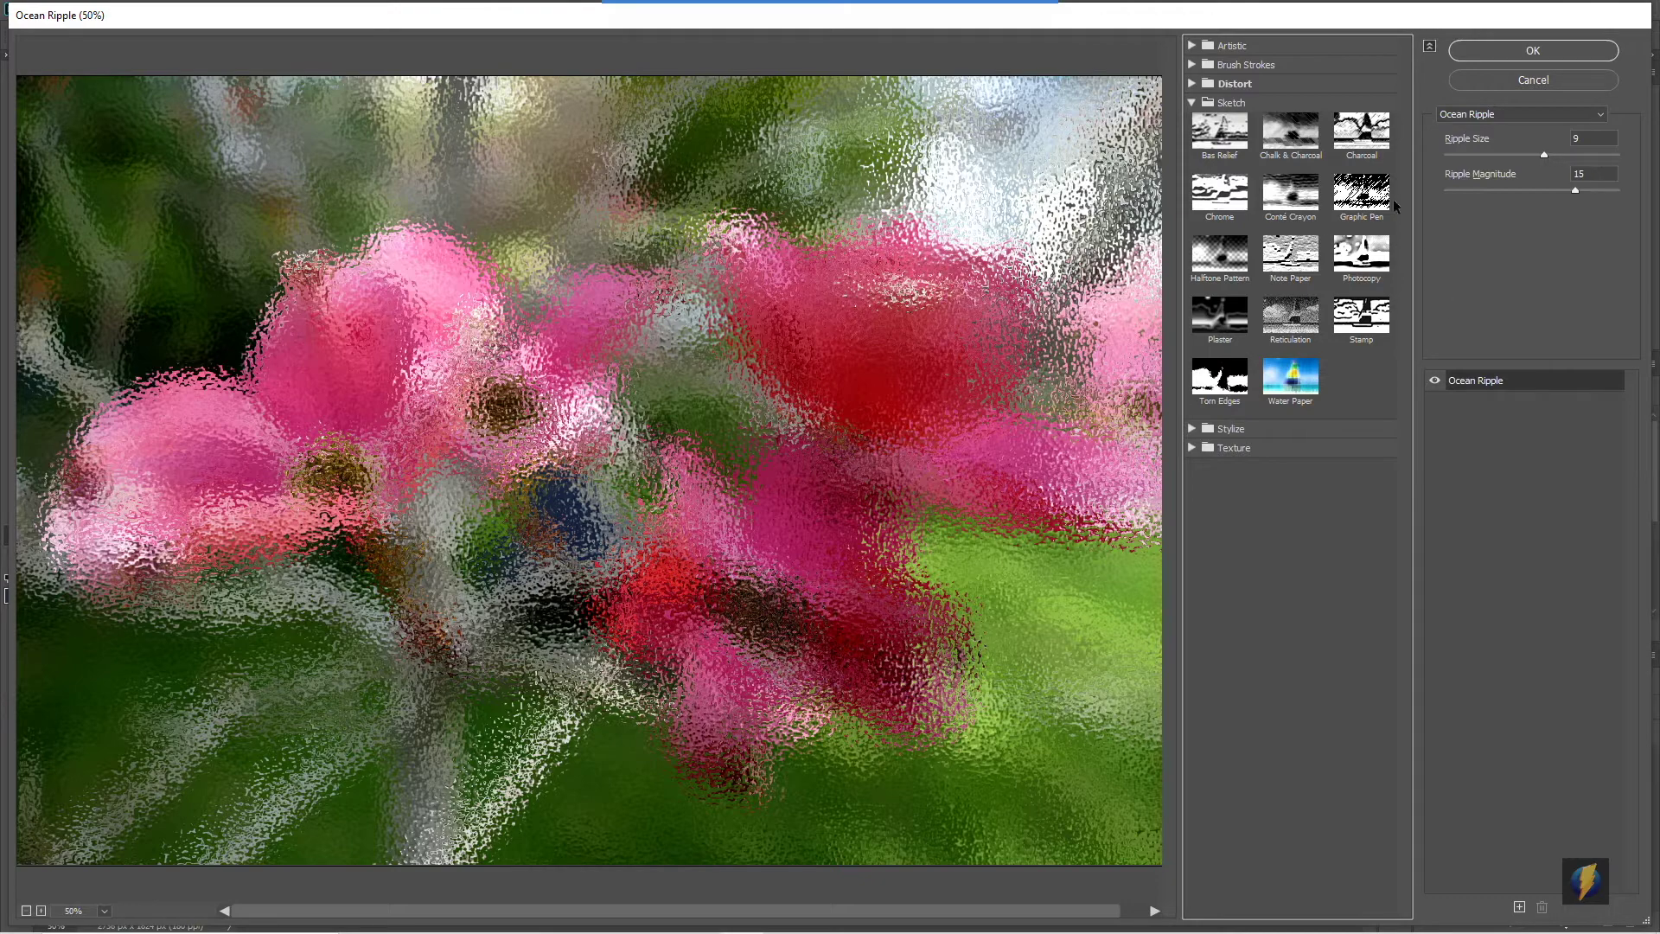
pyautogui.click(1361, 192)
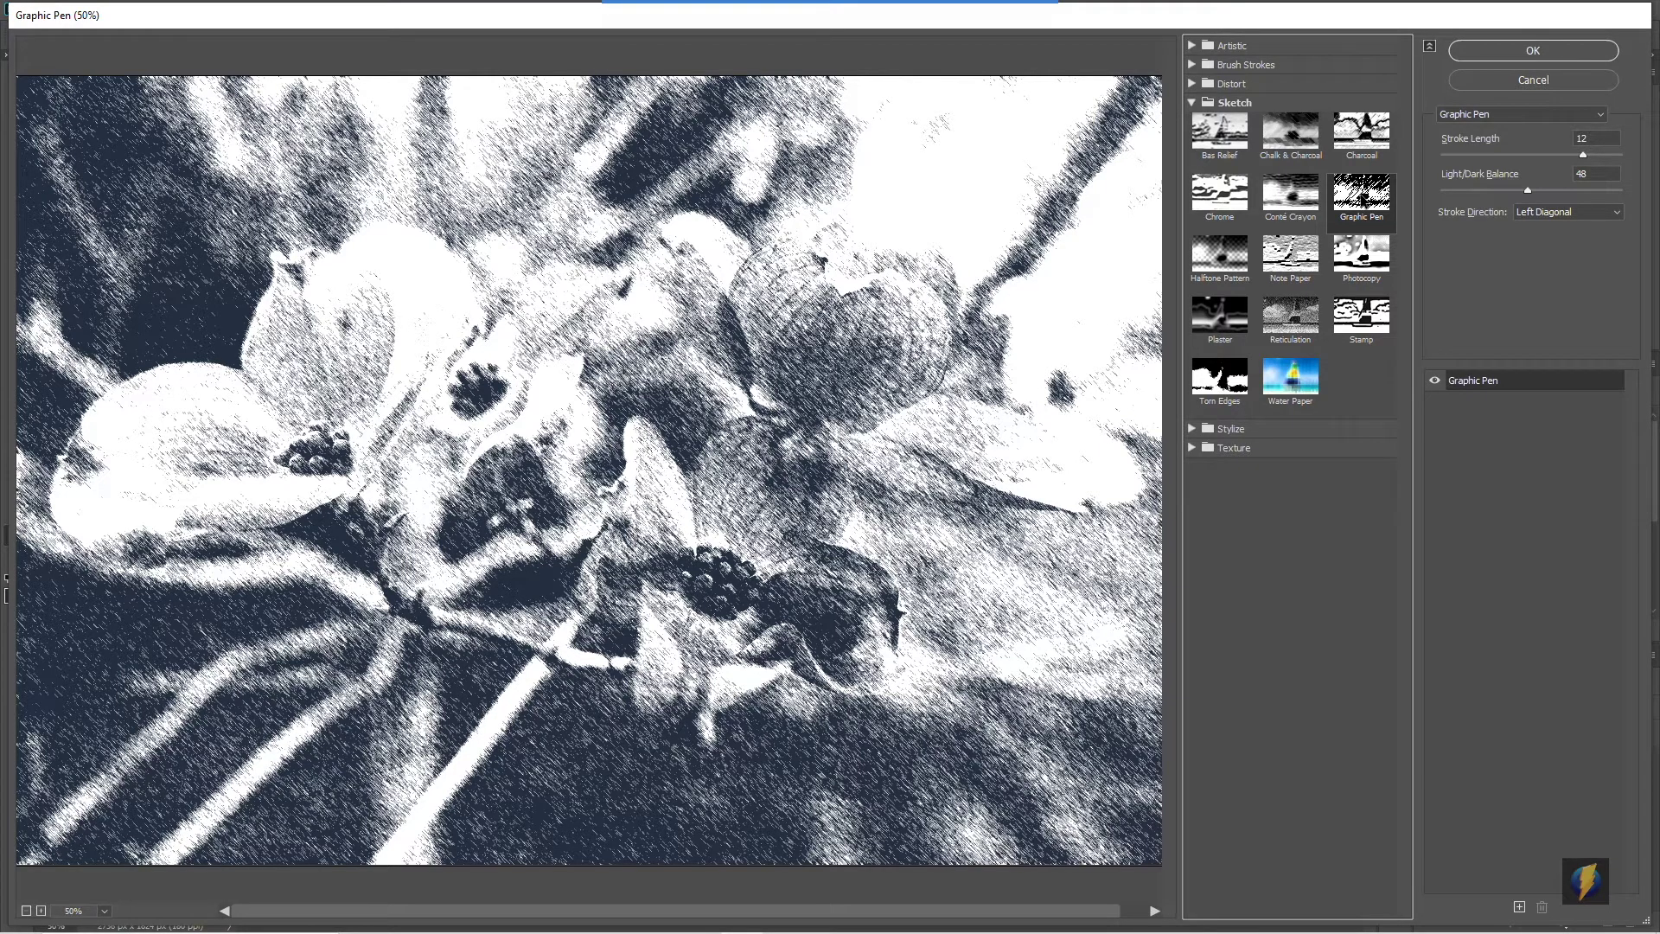
pyautogui.click(1233, 381)
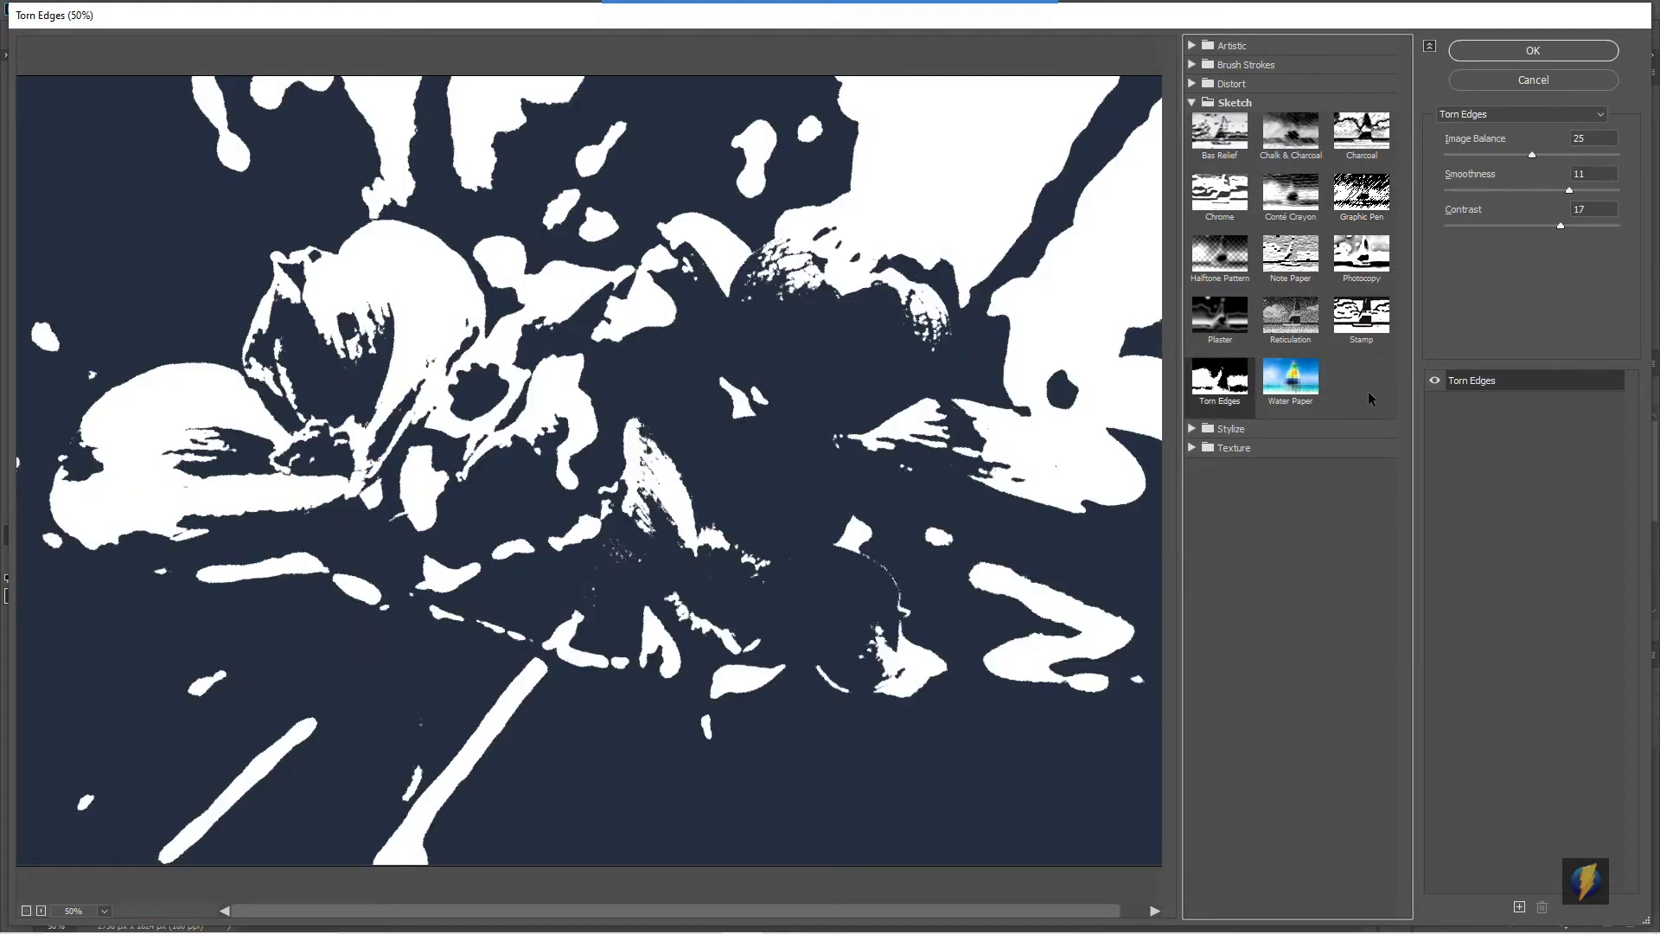
pyautogui.click(1364, 325)
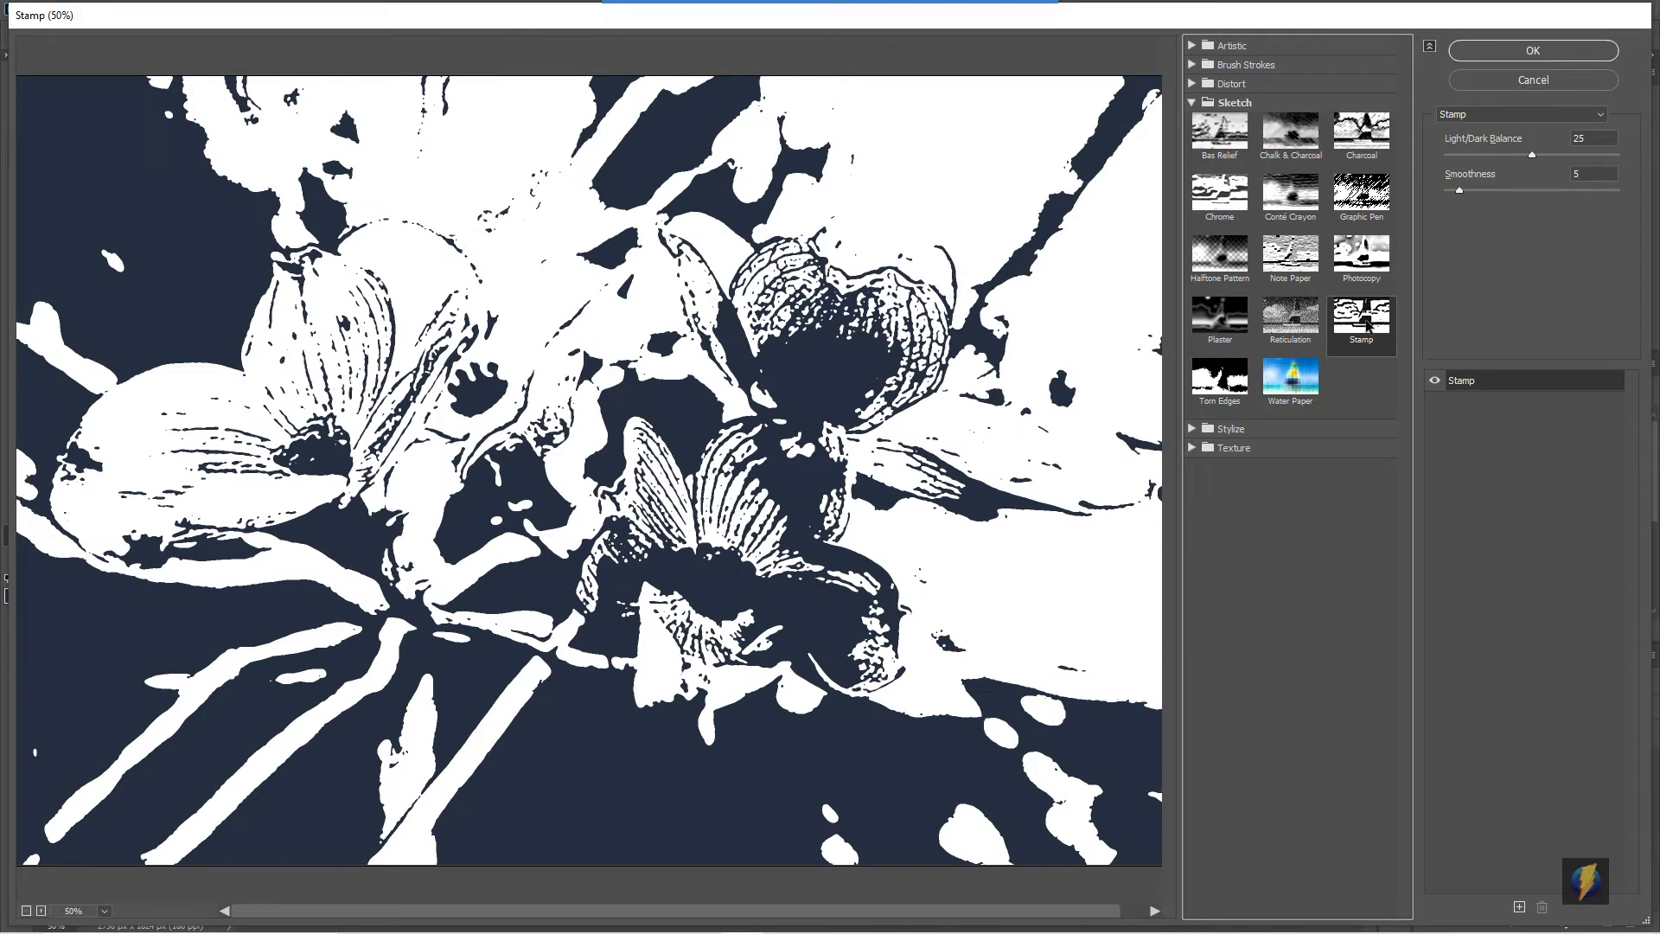
pyautogui.moveTo(1531, 155); pyautogui.dragTo(1448, 195)
pyautogui.click(1462, 189)
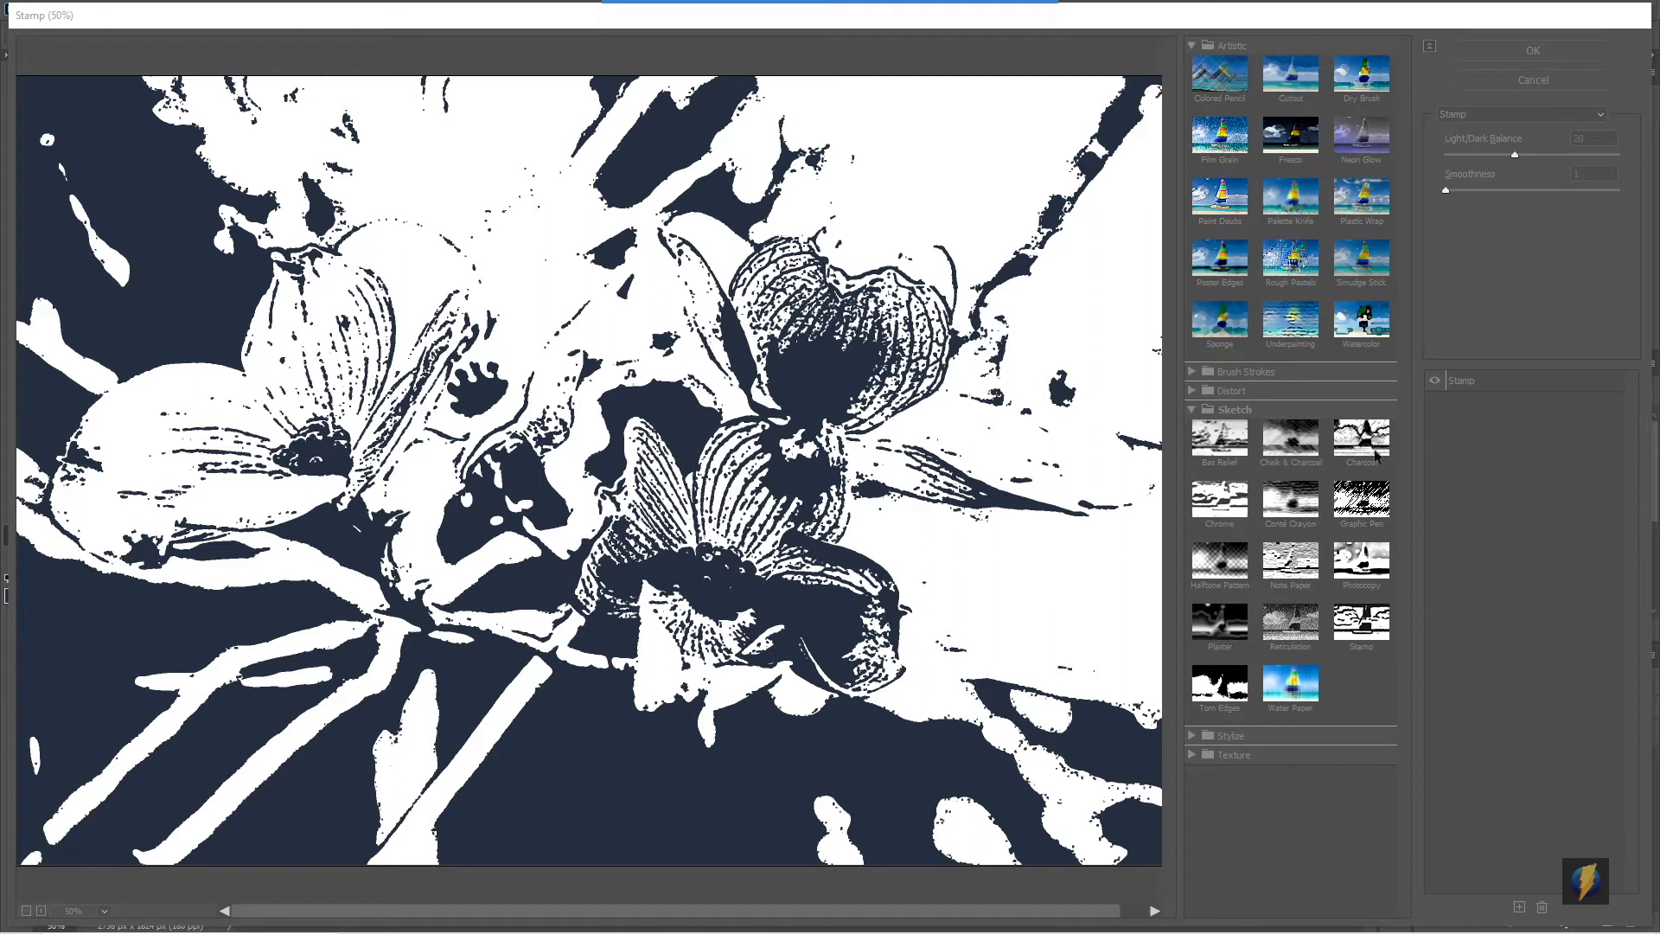
pyautogui.click(1493, 477)
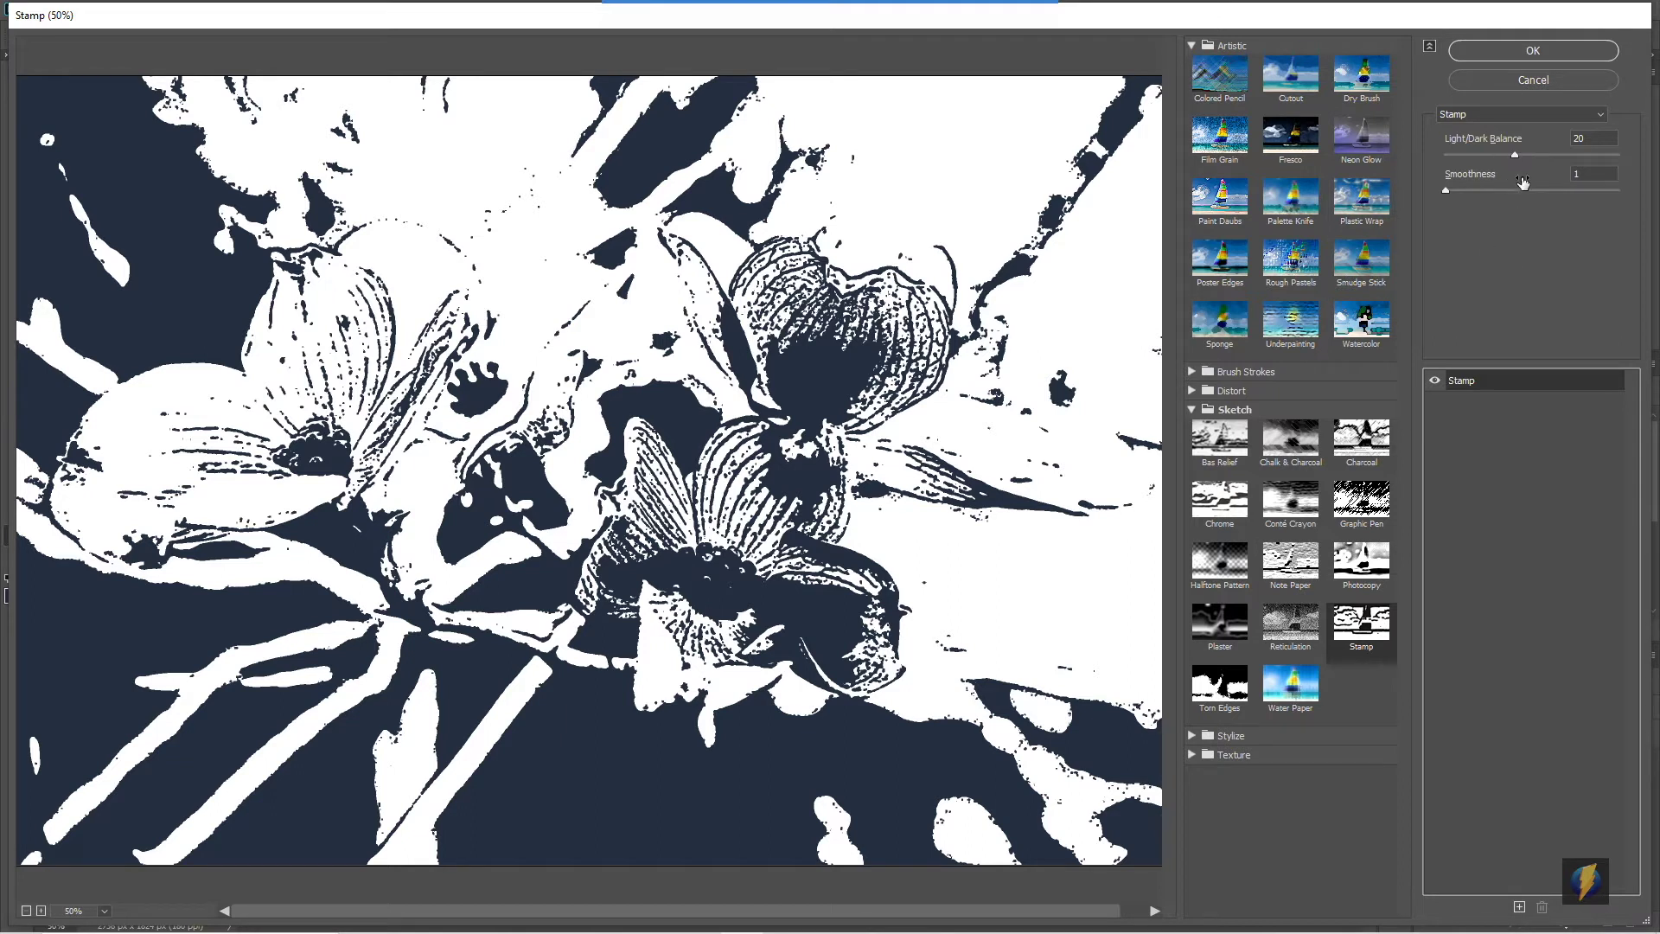
# - Apply Stamp to the pink flowers and bring up the Filter menu on beach photo P1110670.jpg
pyautogui.click(1537, 51)
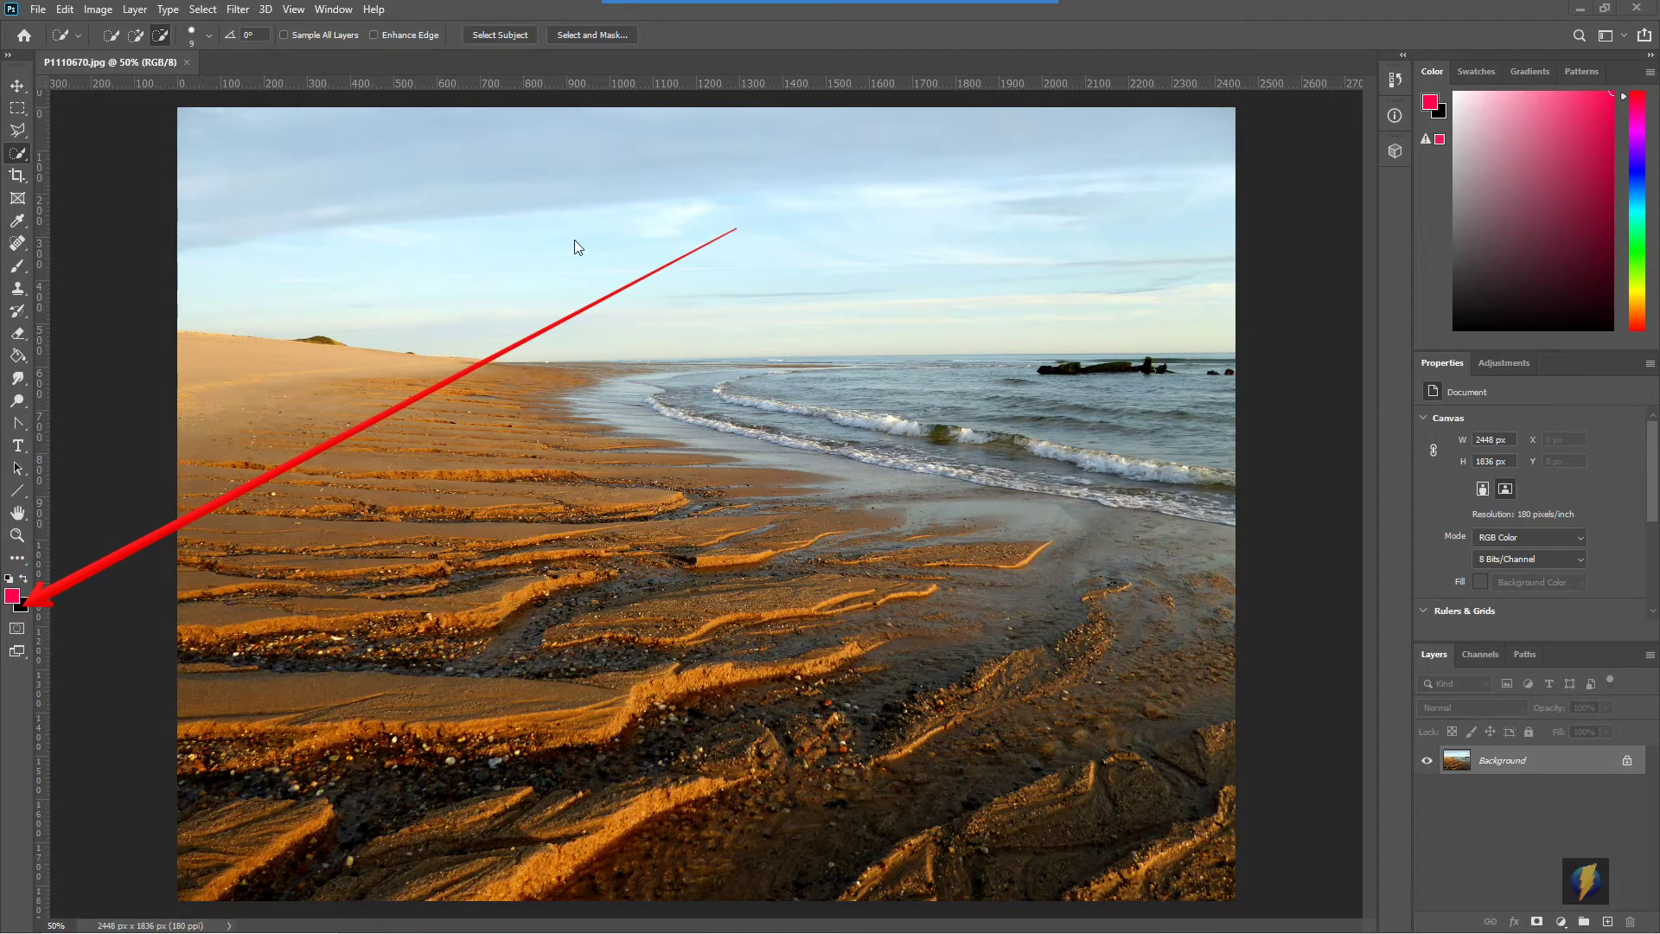
pyautogui.click(239, 10)
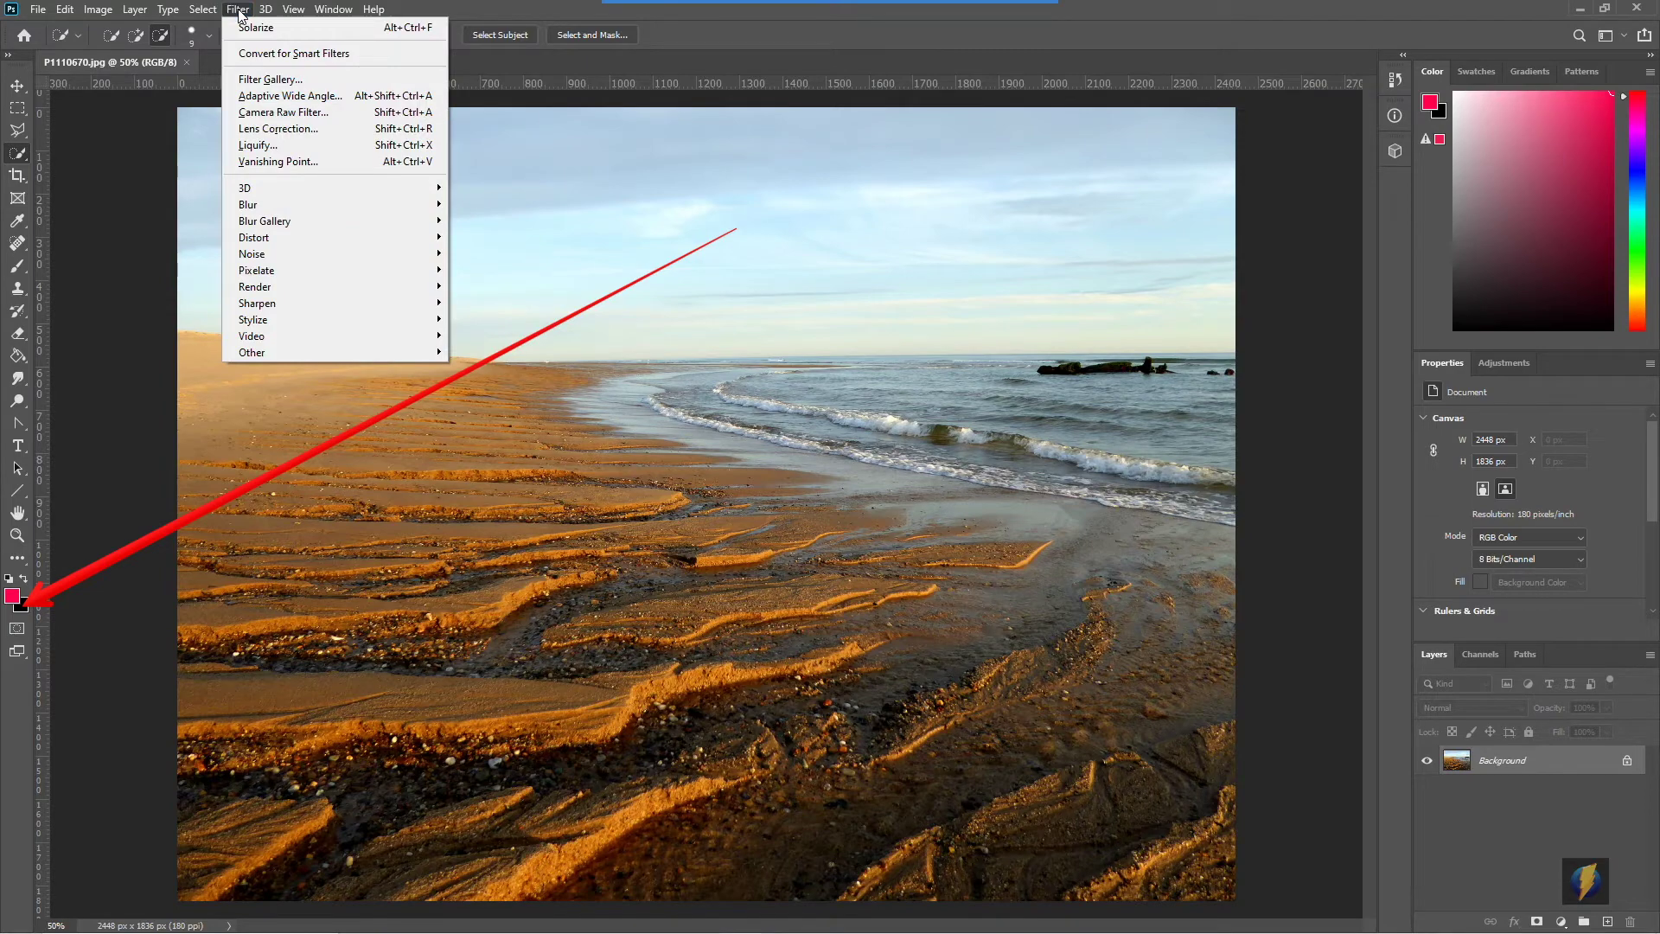
# - Open the beach photo's Filter Gallery zoomed out and preview Bas Relief, Chalk & Charcoal, Graphic Pen
pyautogui.click(272, 79)
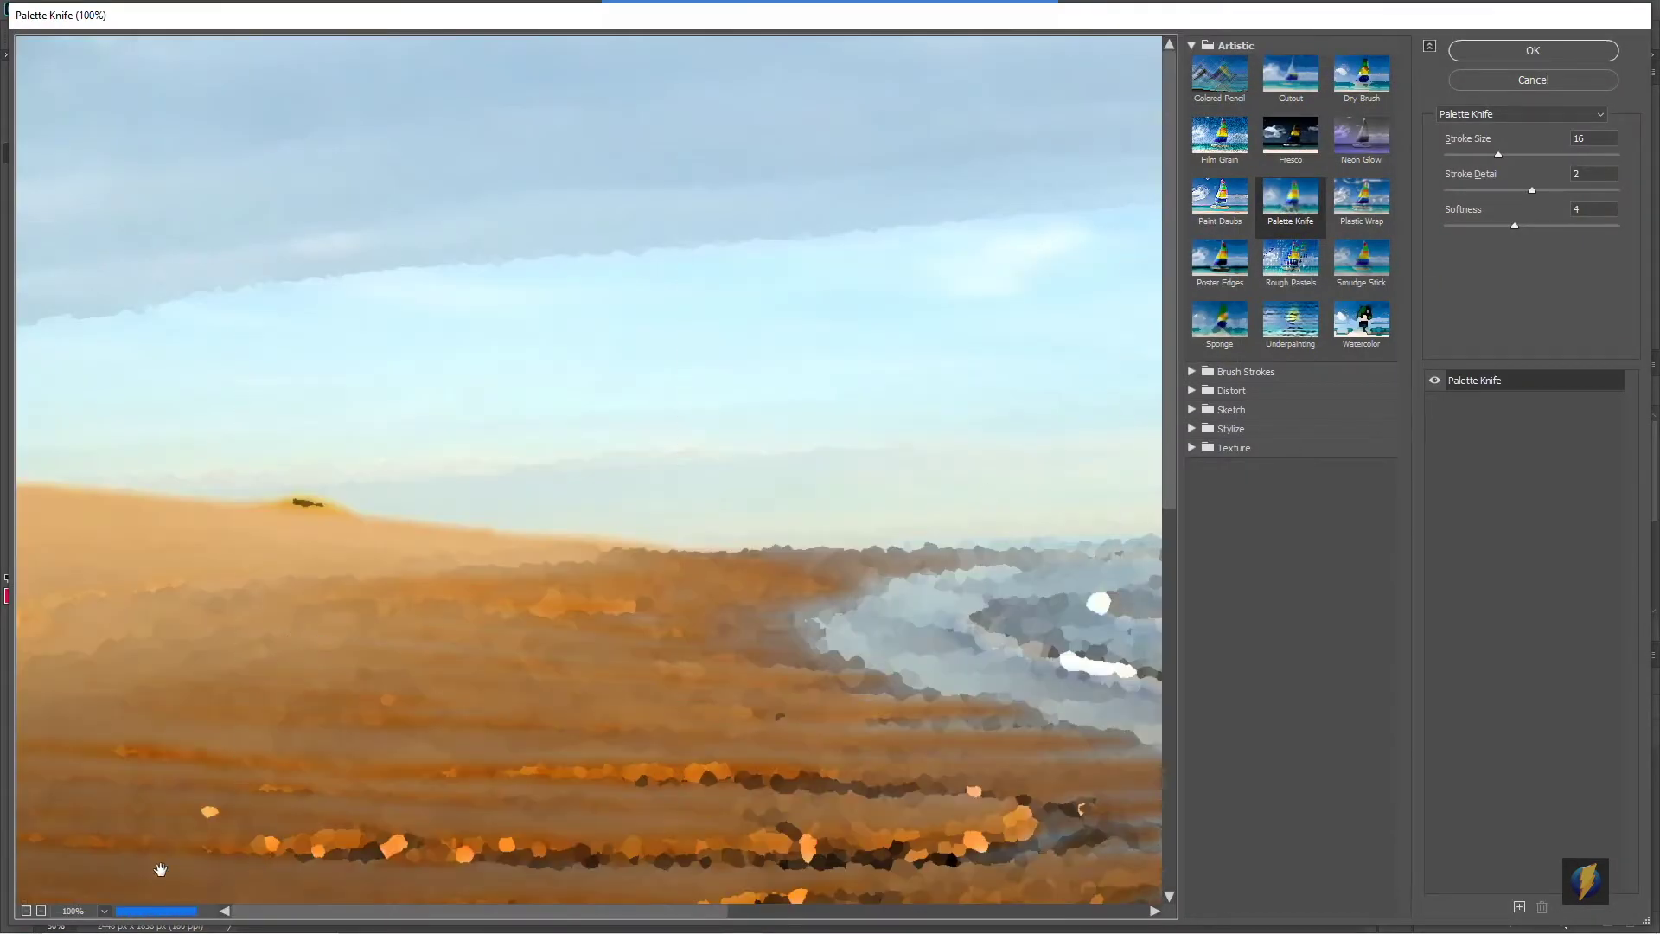
pyautogui.click(26, 912)
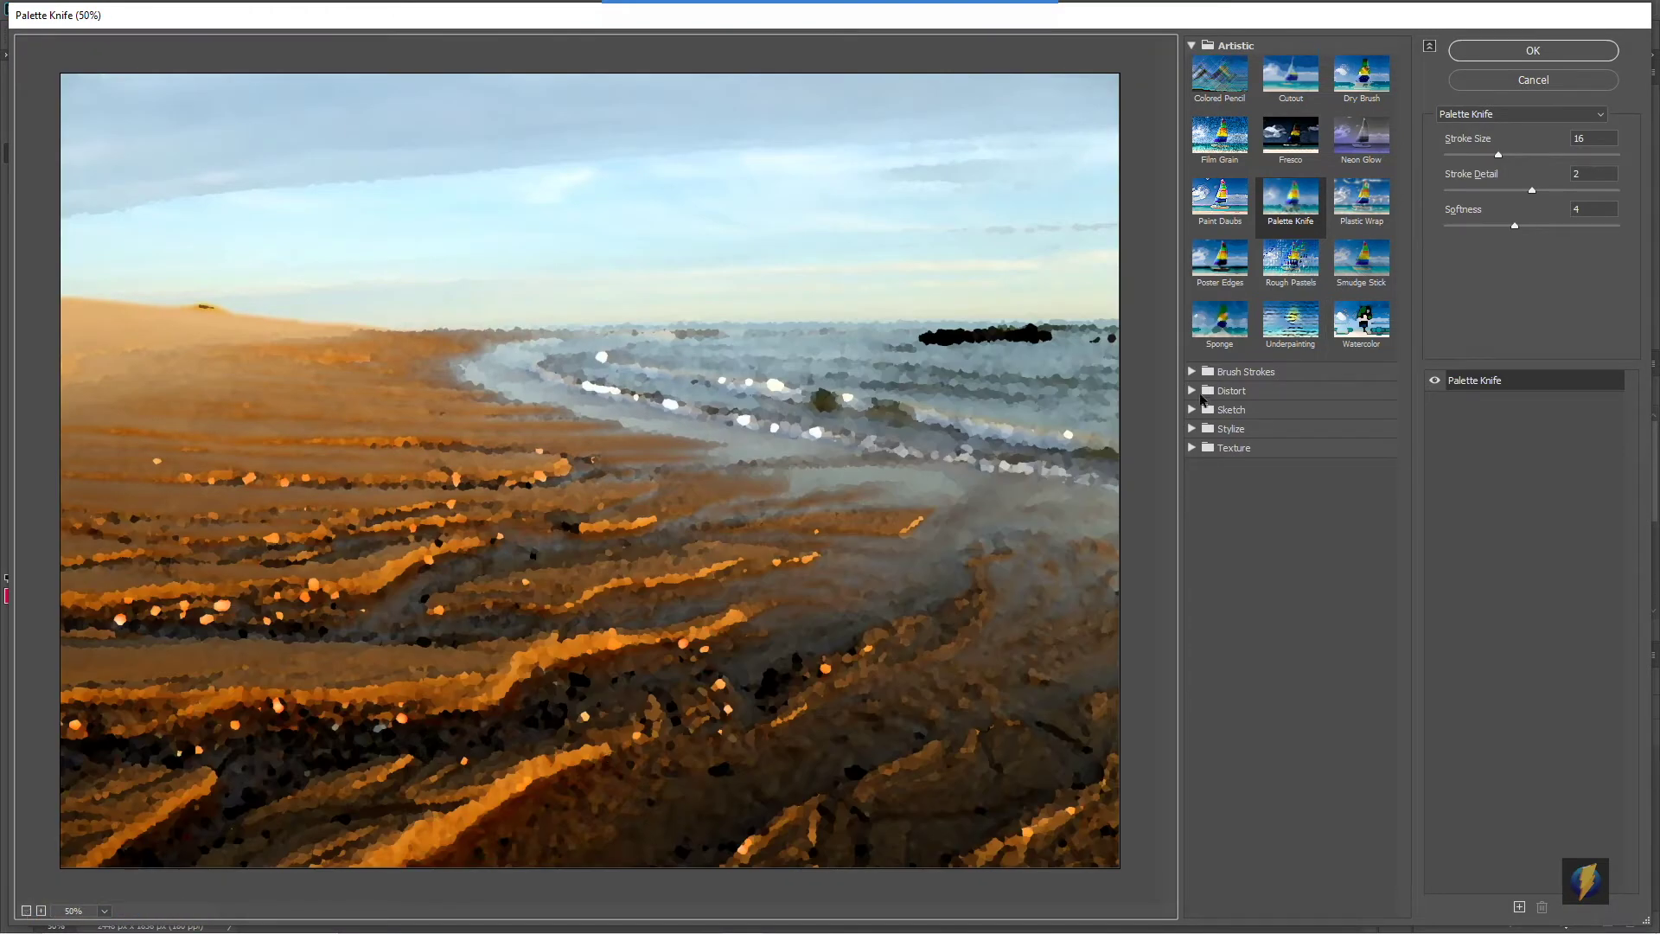
pyautogui.click(1200, 410)
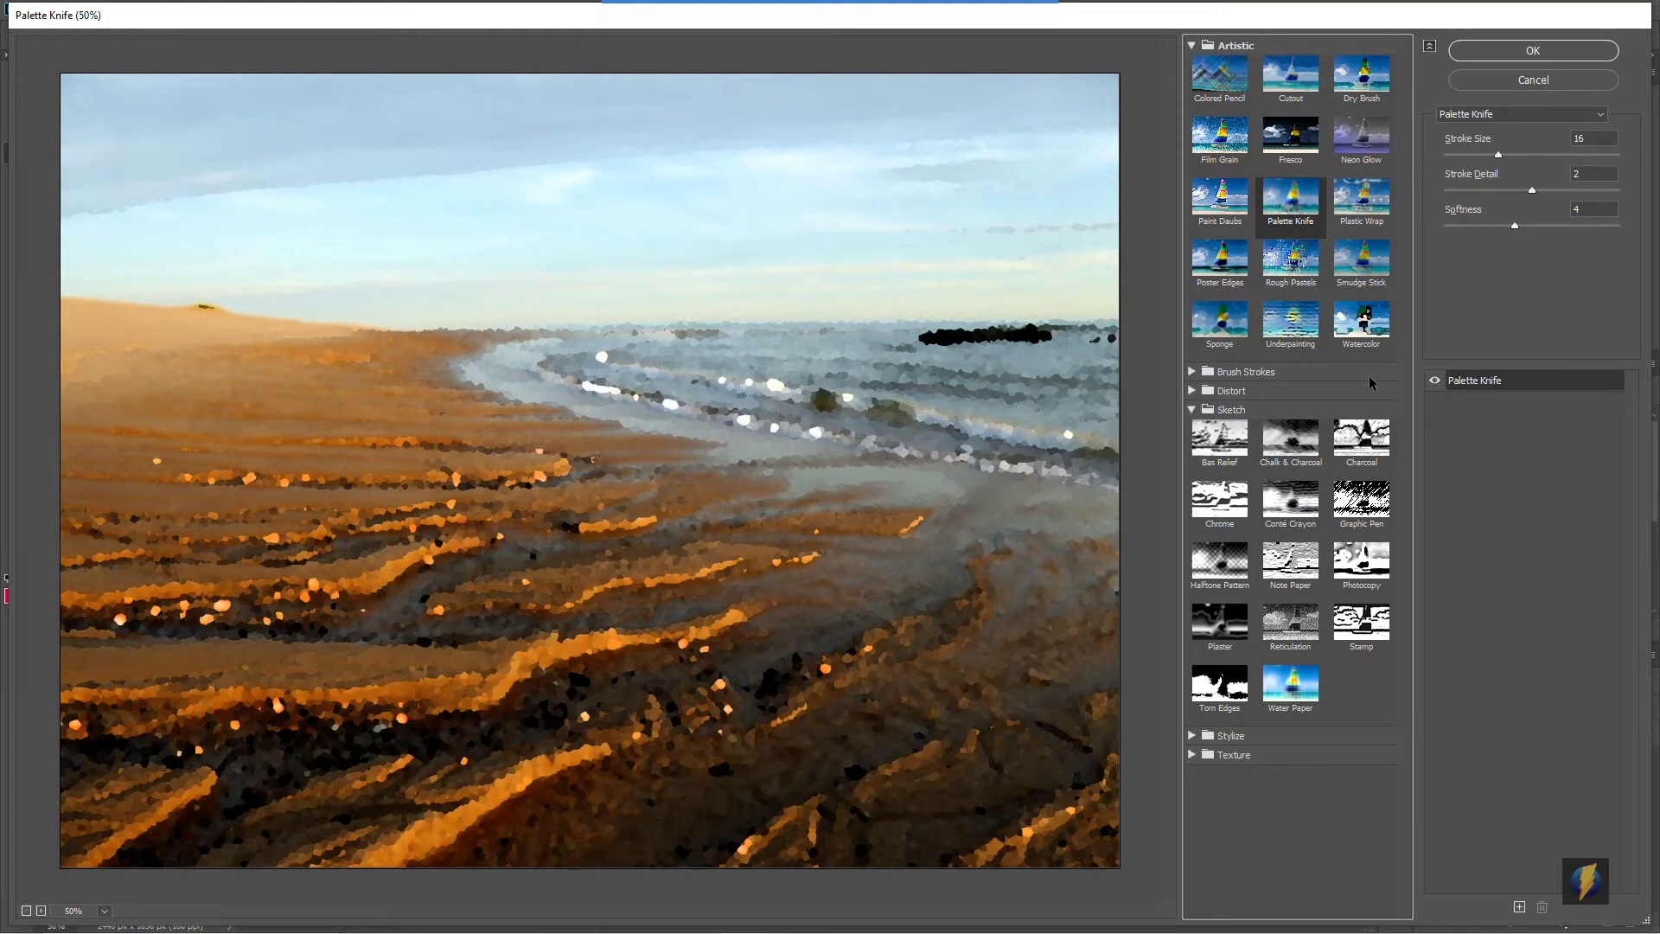
pyautogui.click(1219, 441)
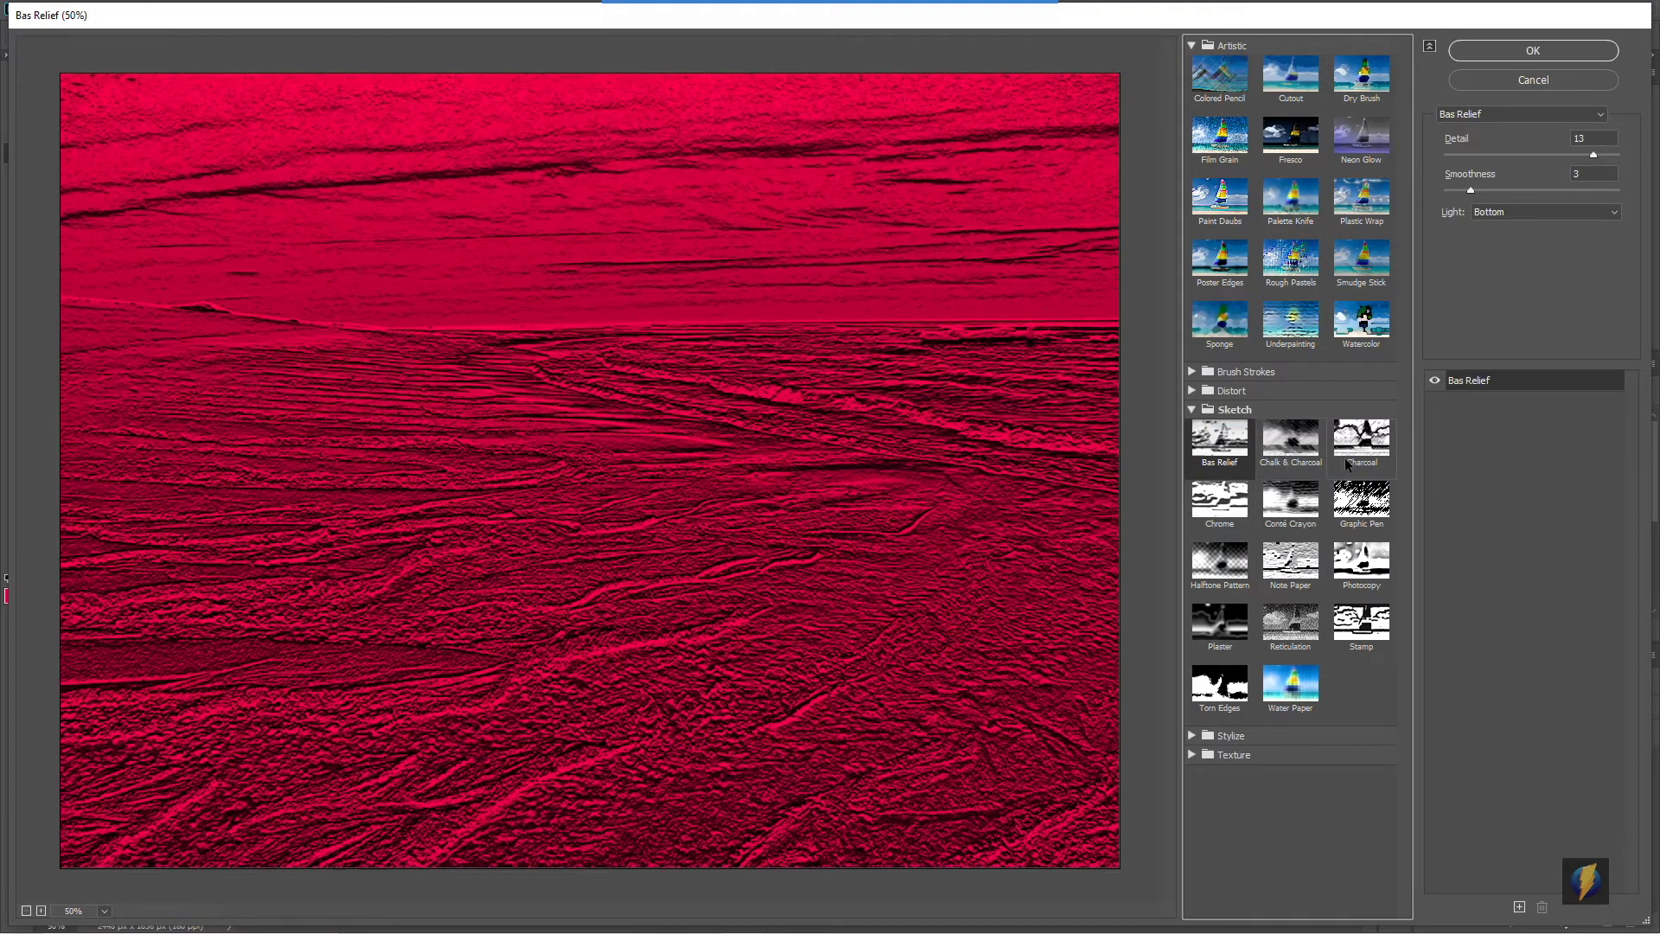
pyautogui.click(1303, 457)
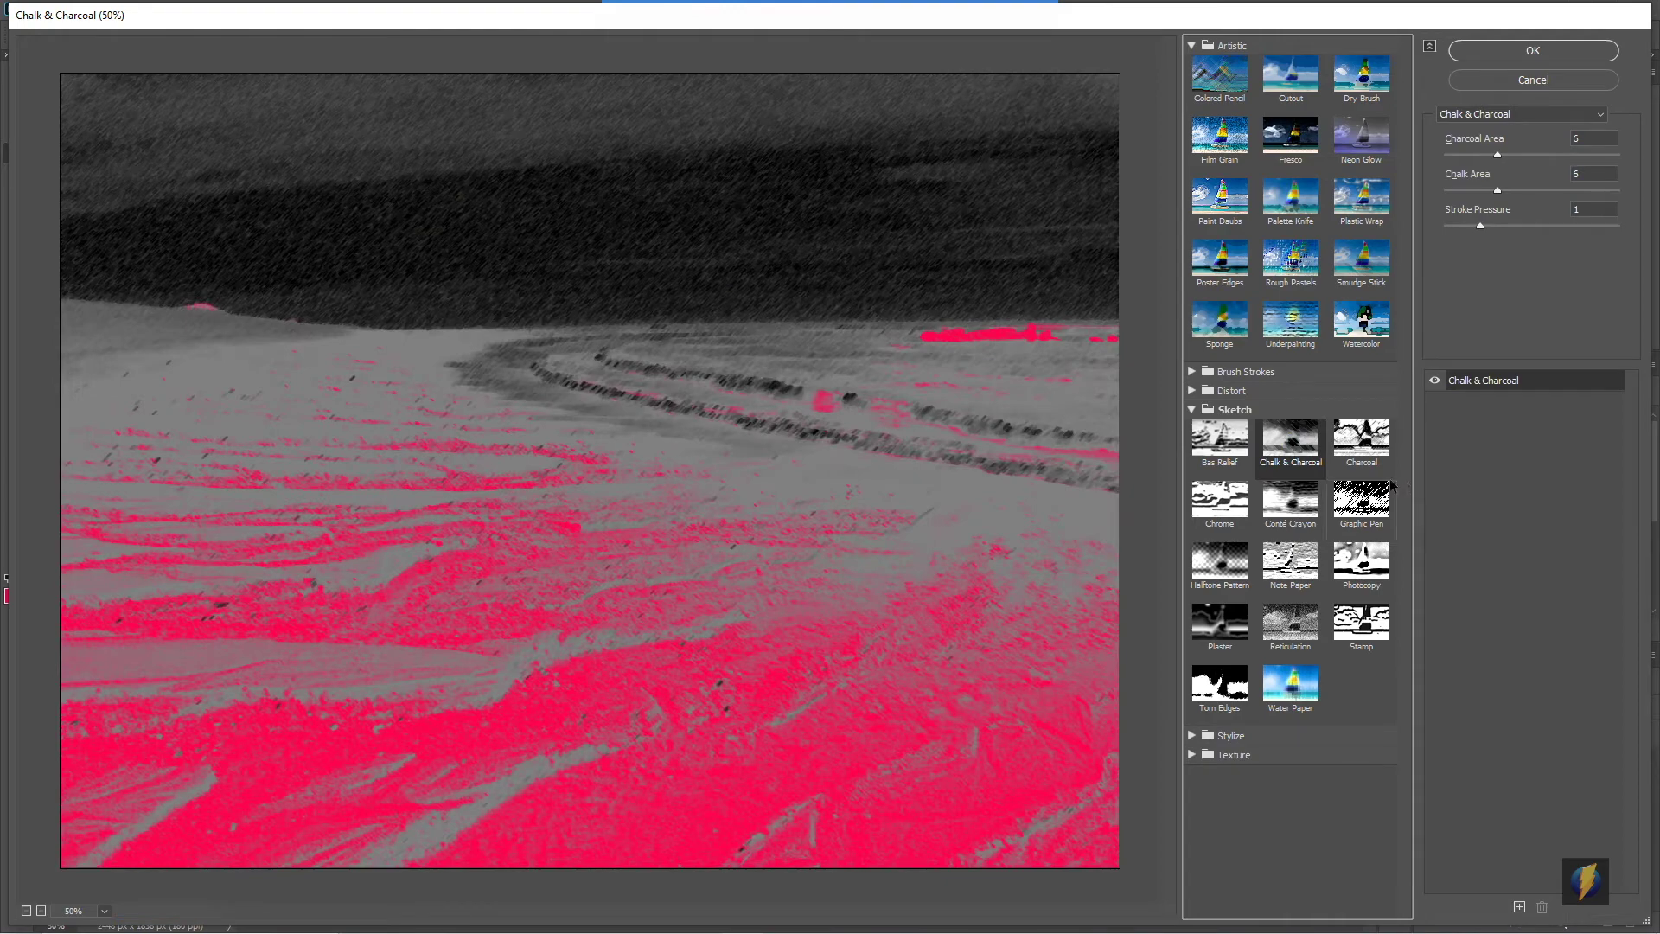
pyautogui.click(1365, 499)
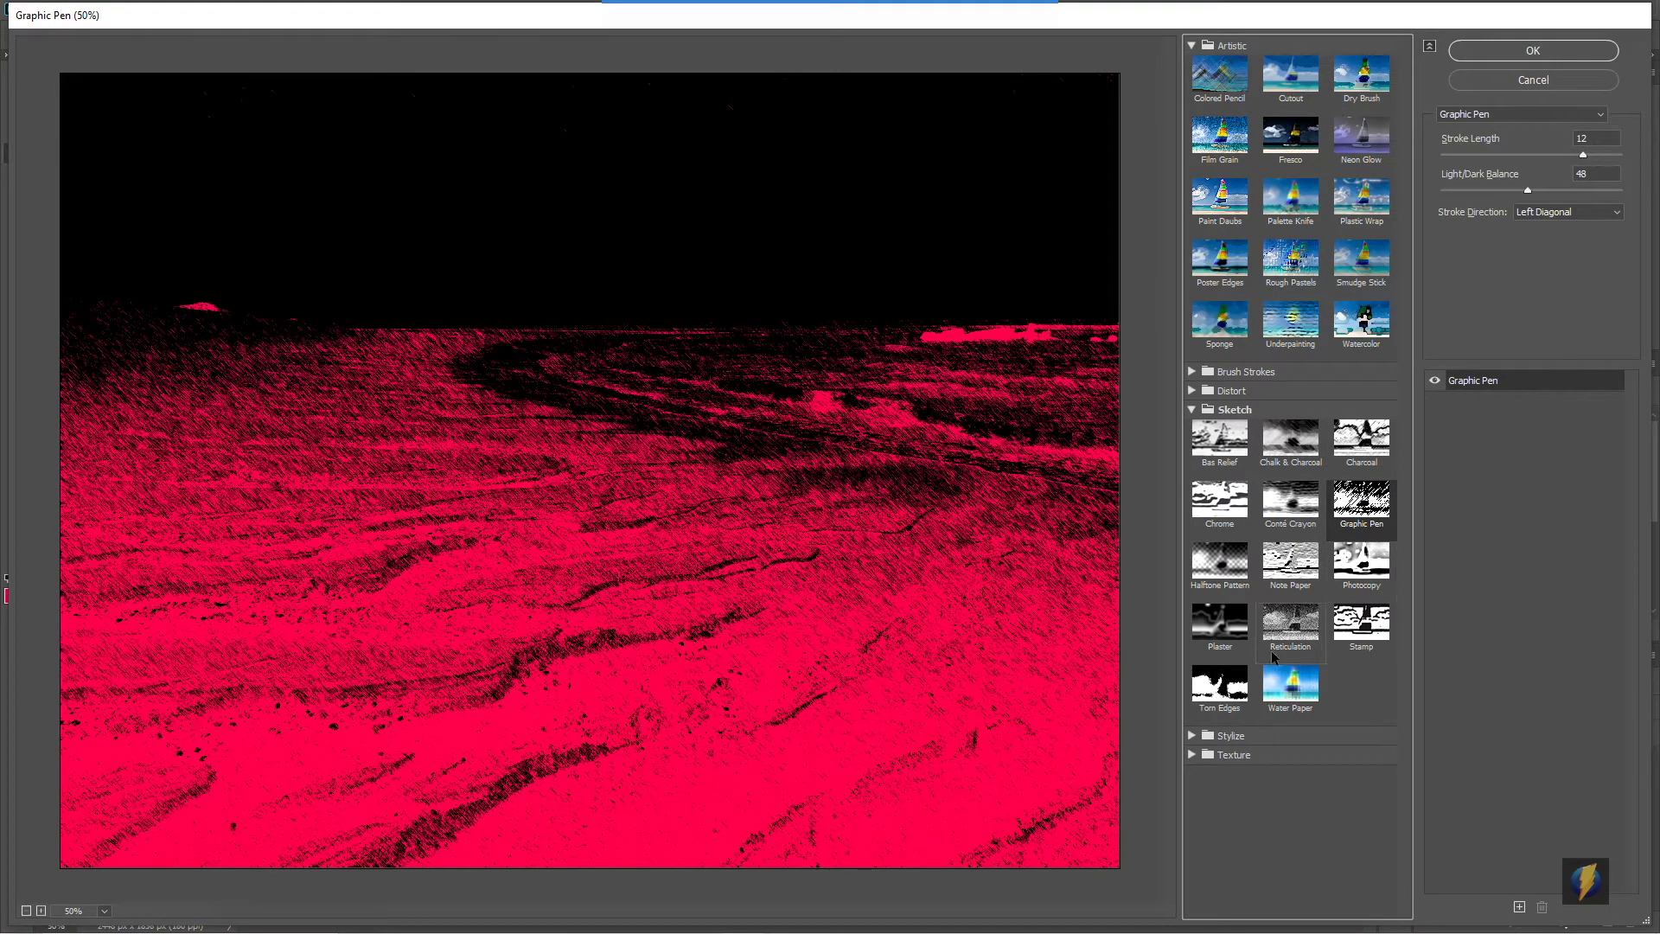
# - Compare Torn Edges, Stamp, Photocopy and Note Paper, then apply Graphic Pen to the beach
pyautogui.click(1220, 684)
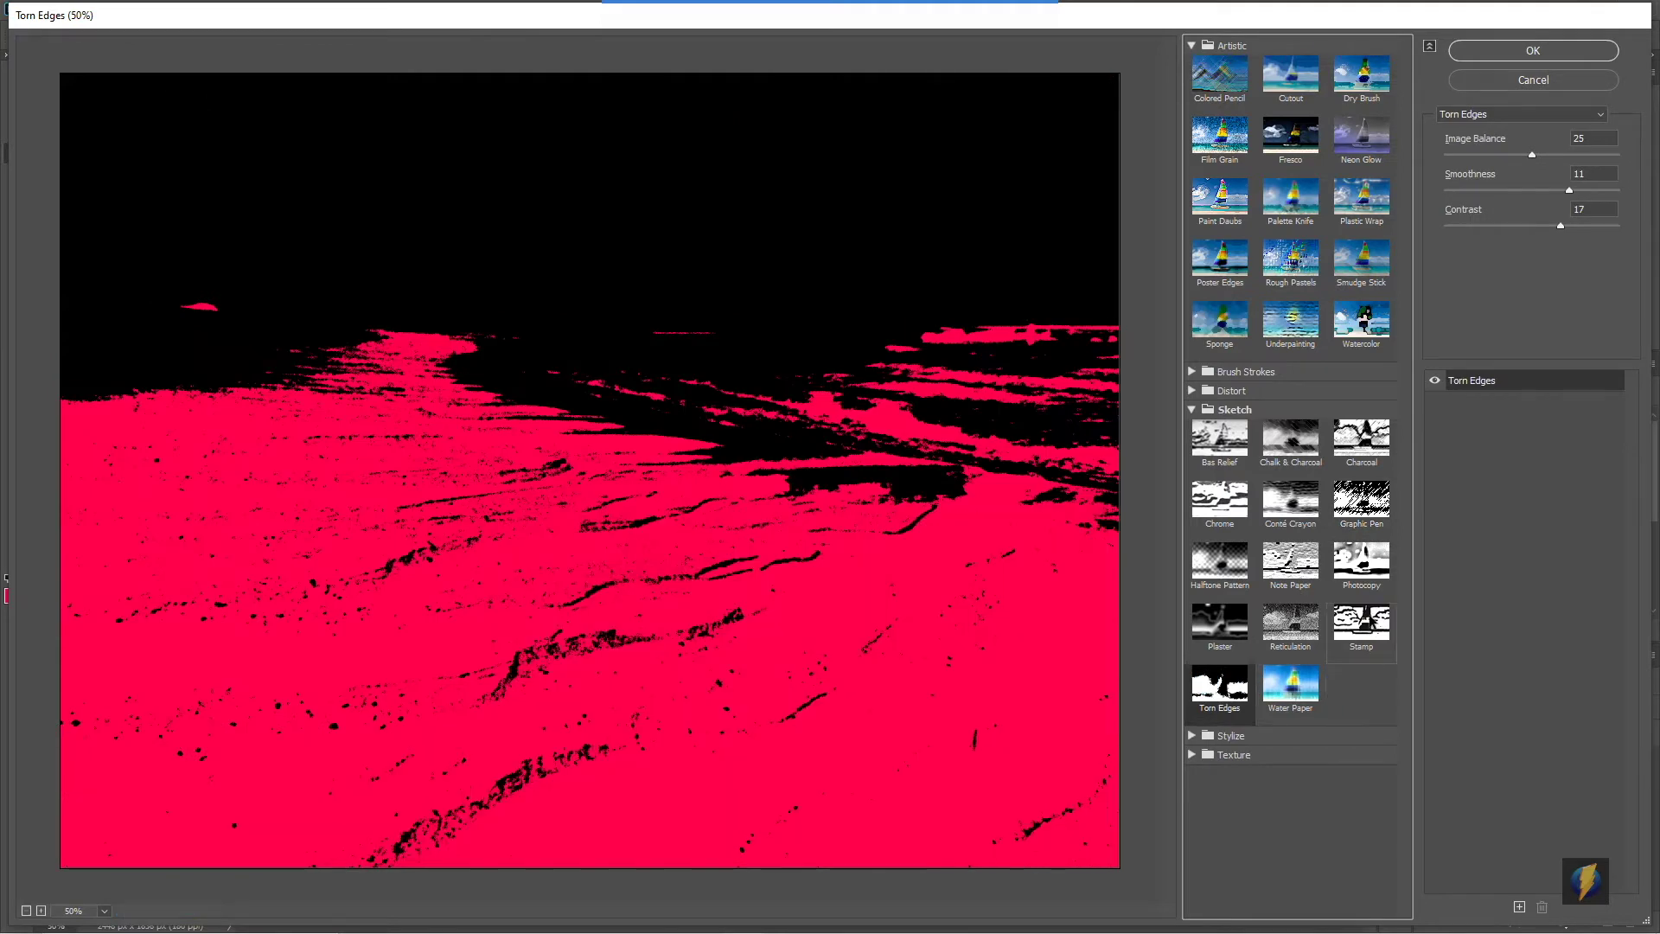
pyautogui.click(1373, 625)
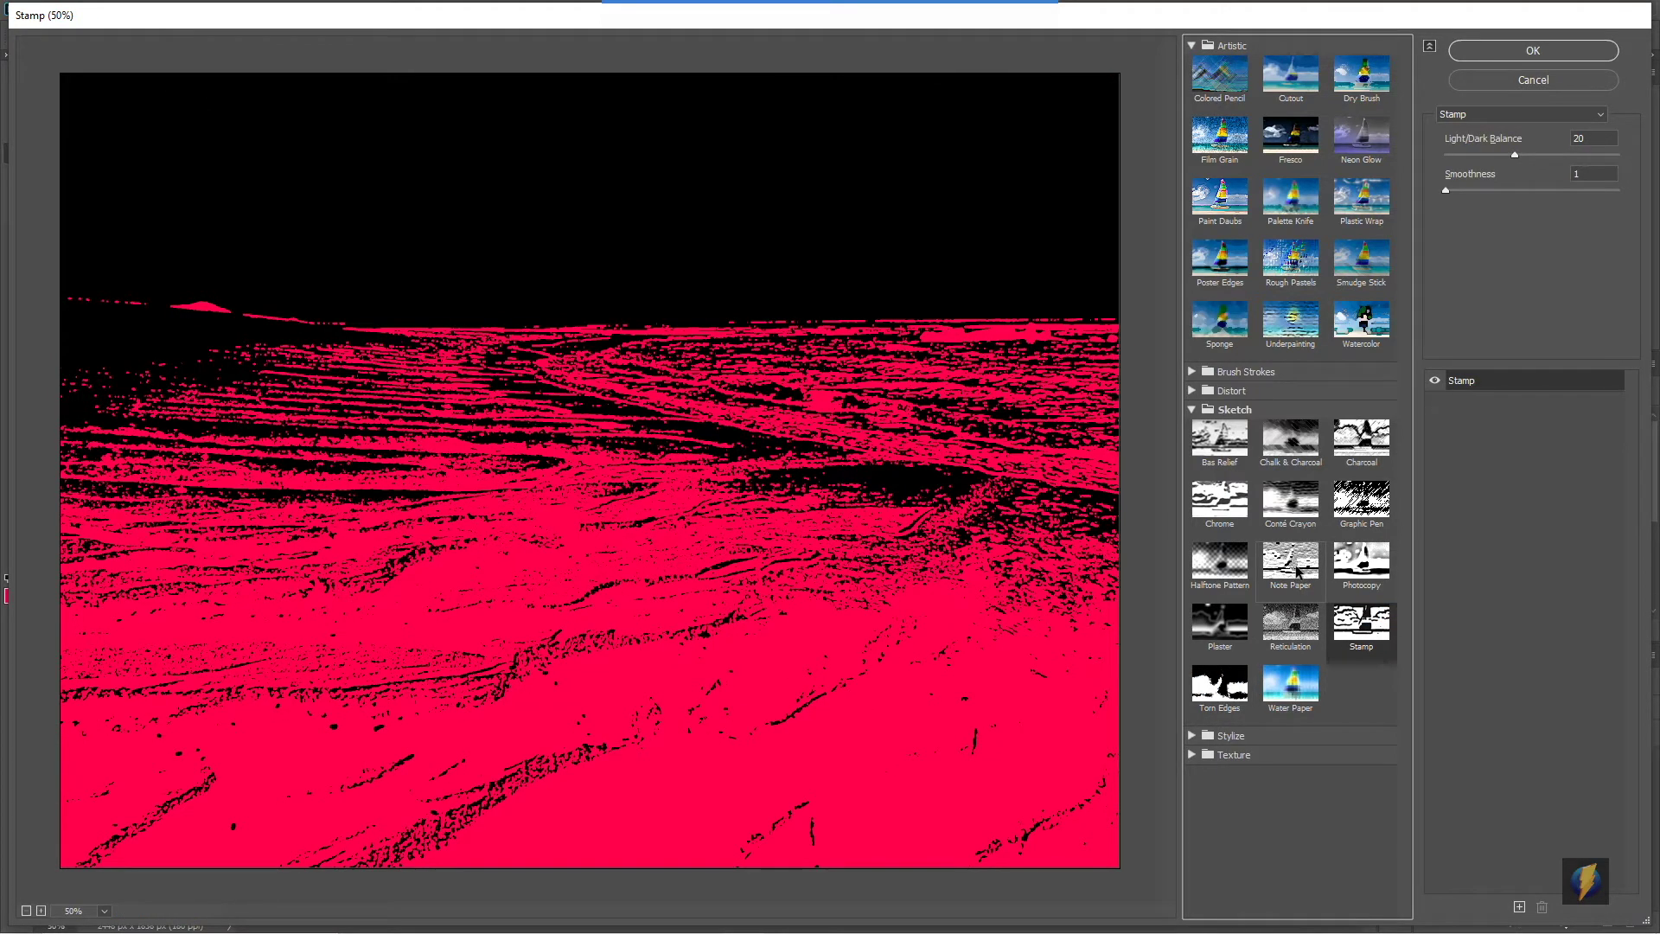
pyautogui.click(1382, 570)
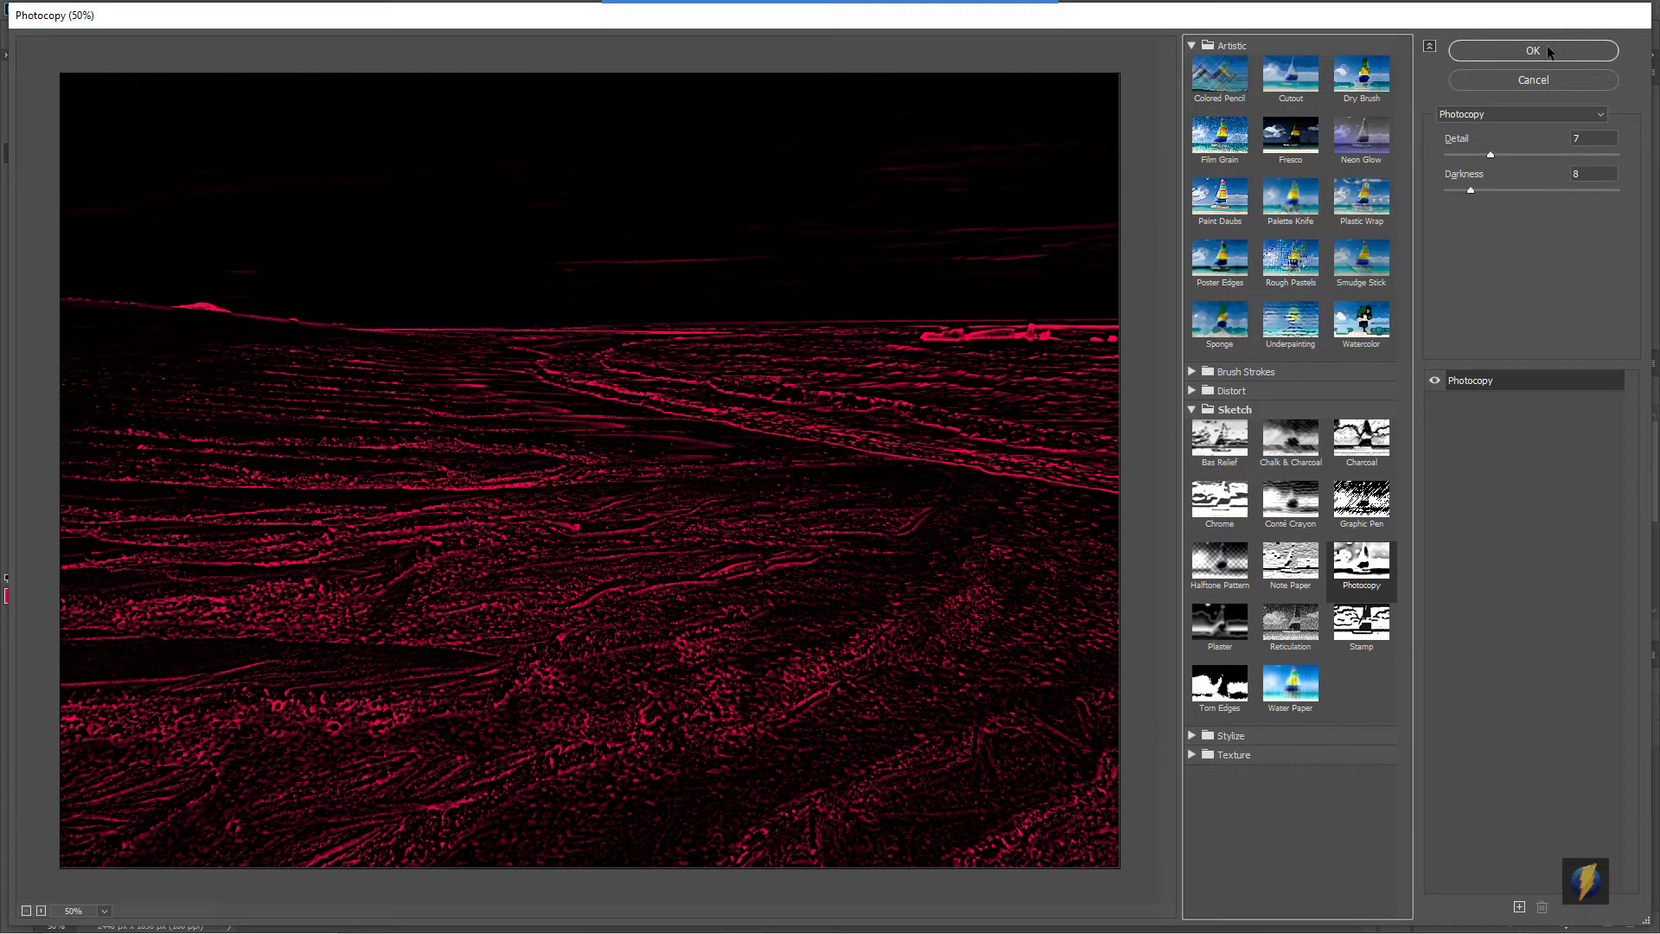
pyautogui.click(1302, 572)
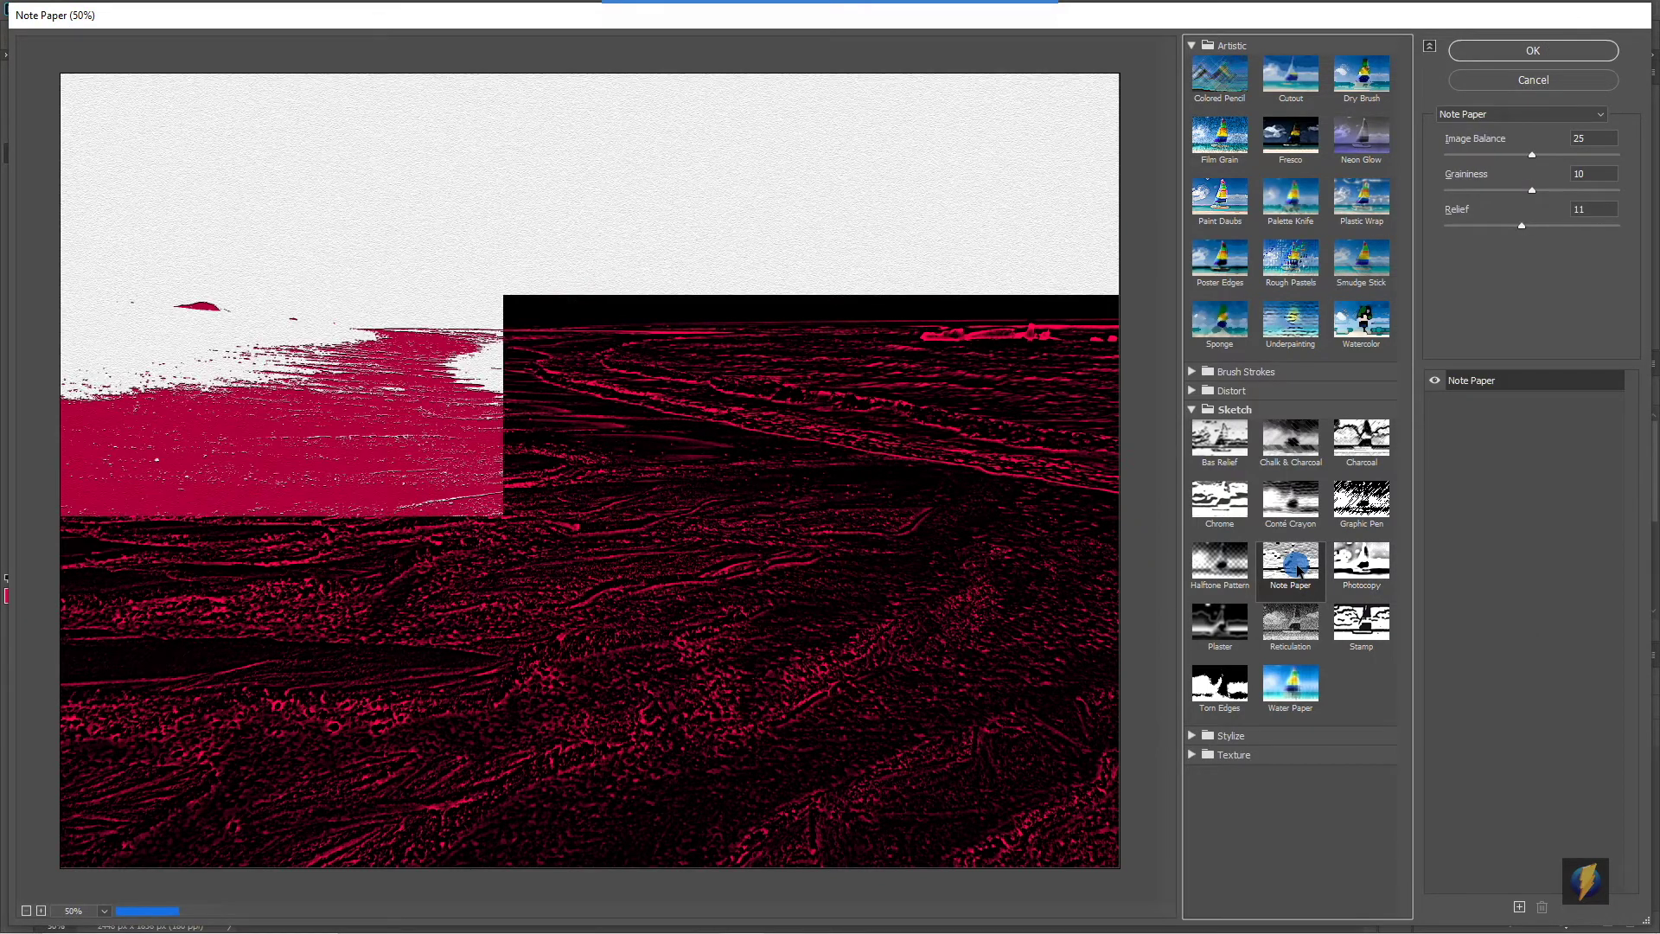
pyautogui.click(1363, 502)
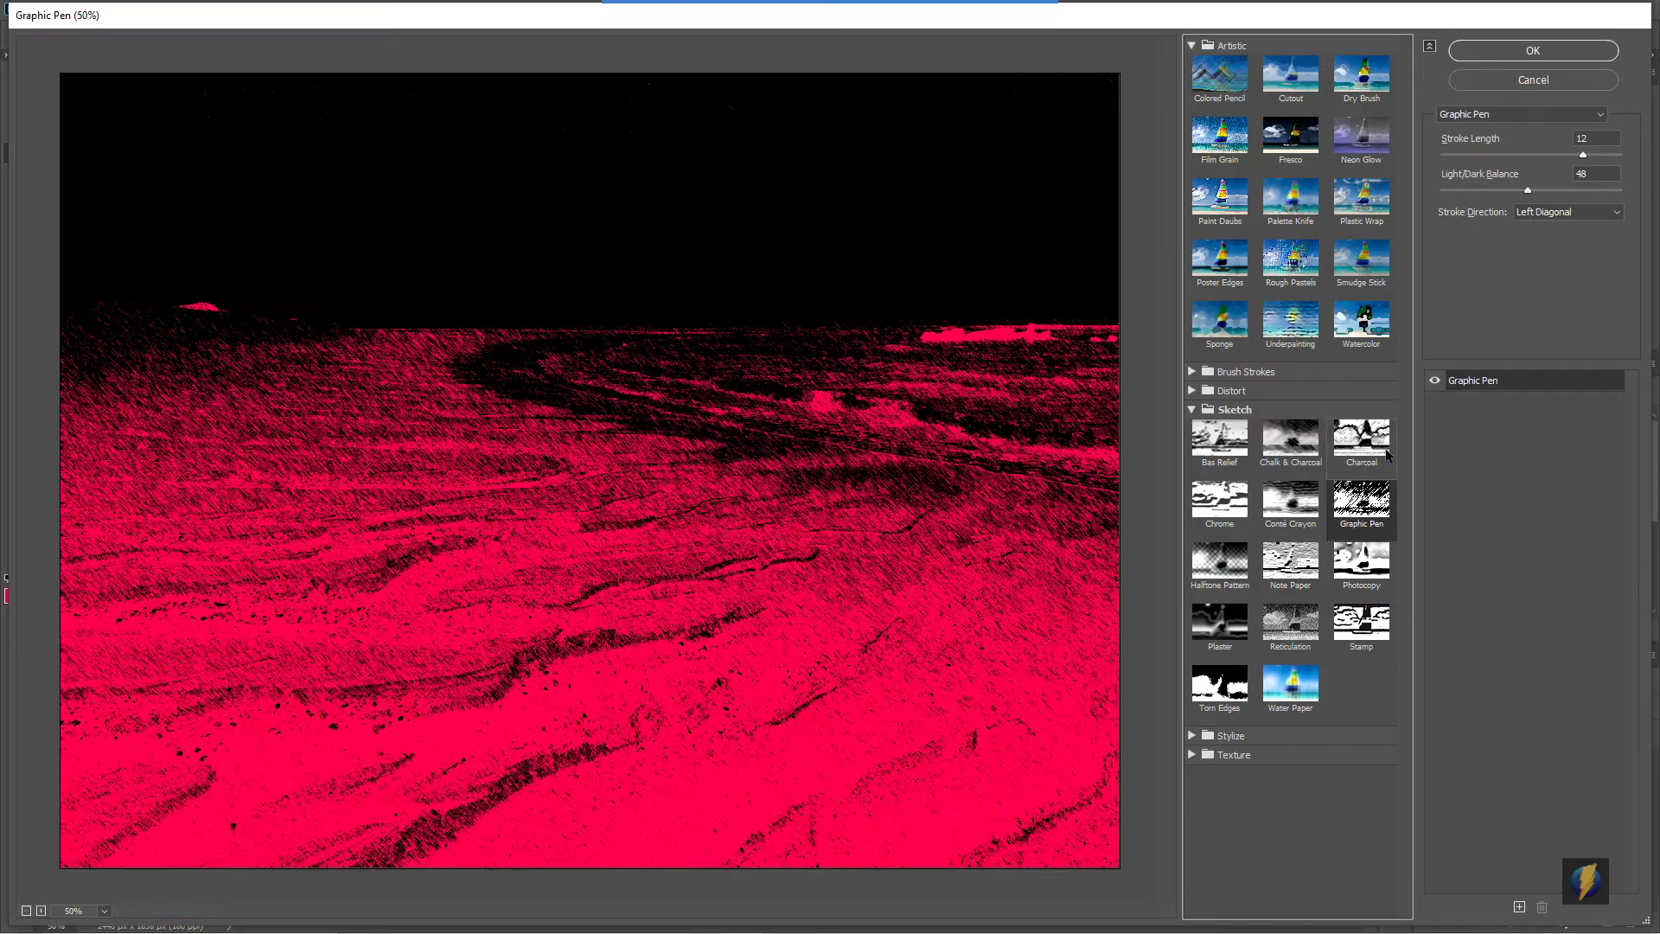
pyautogui.click(1530, 62)
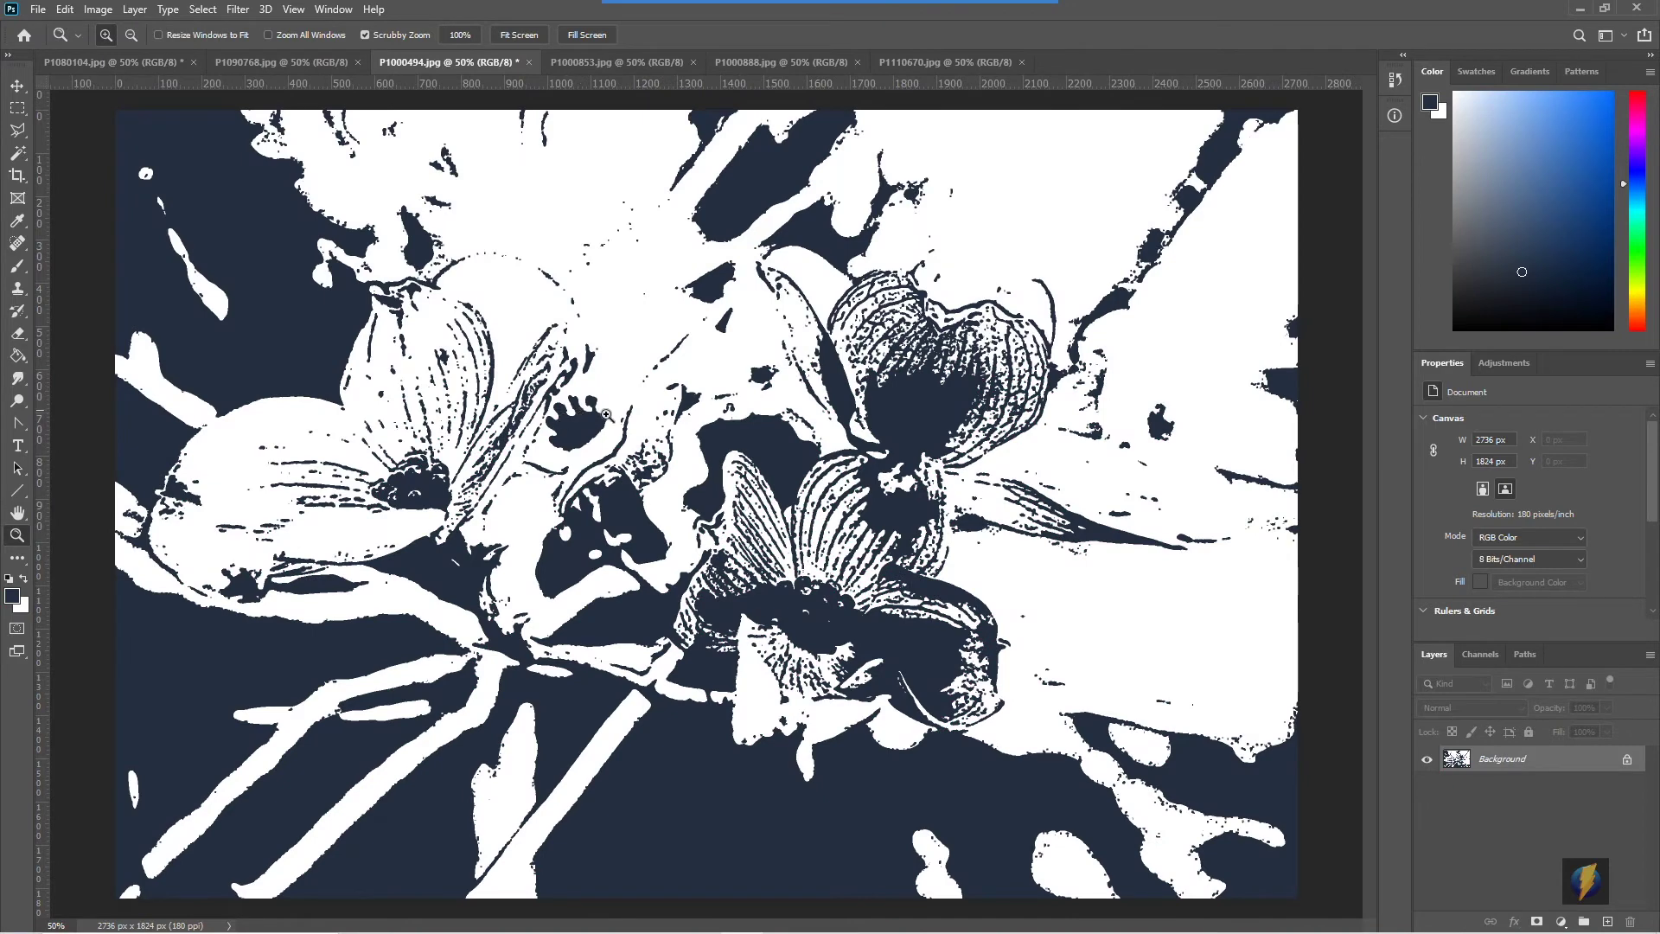
# - Switch to the butterfly photo P1090768.jpg and open the Filter Gallery on it
pyautogui.click(281, 60)
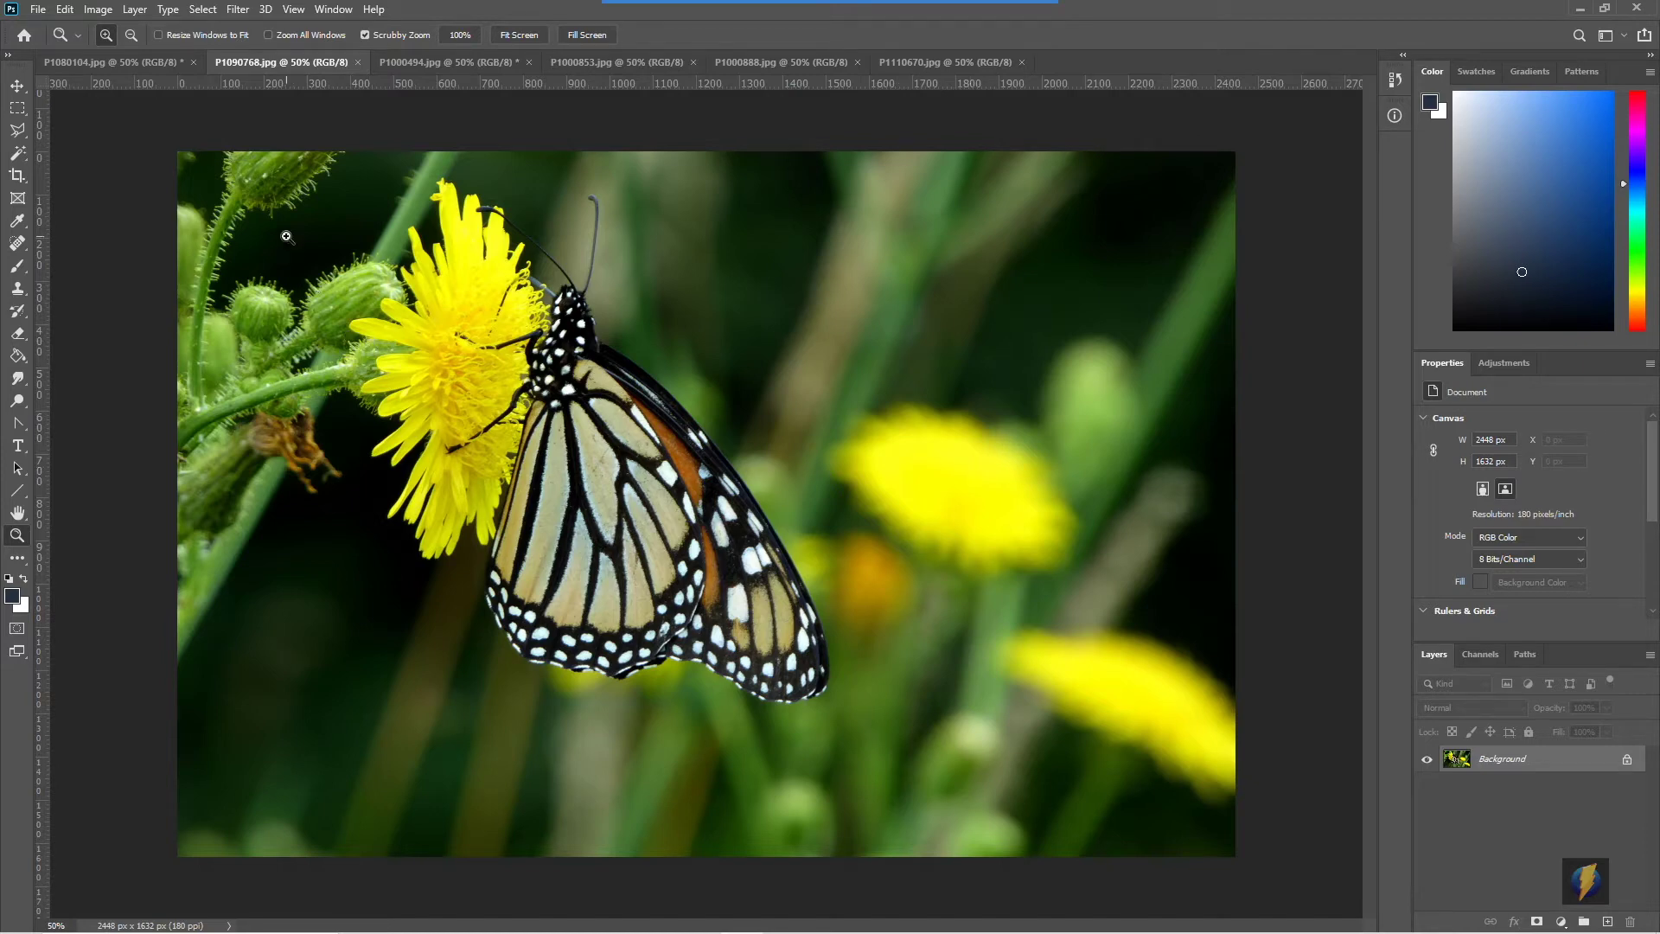
pyautogui.click(237, 9)
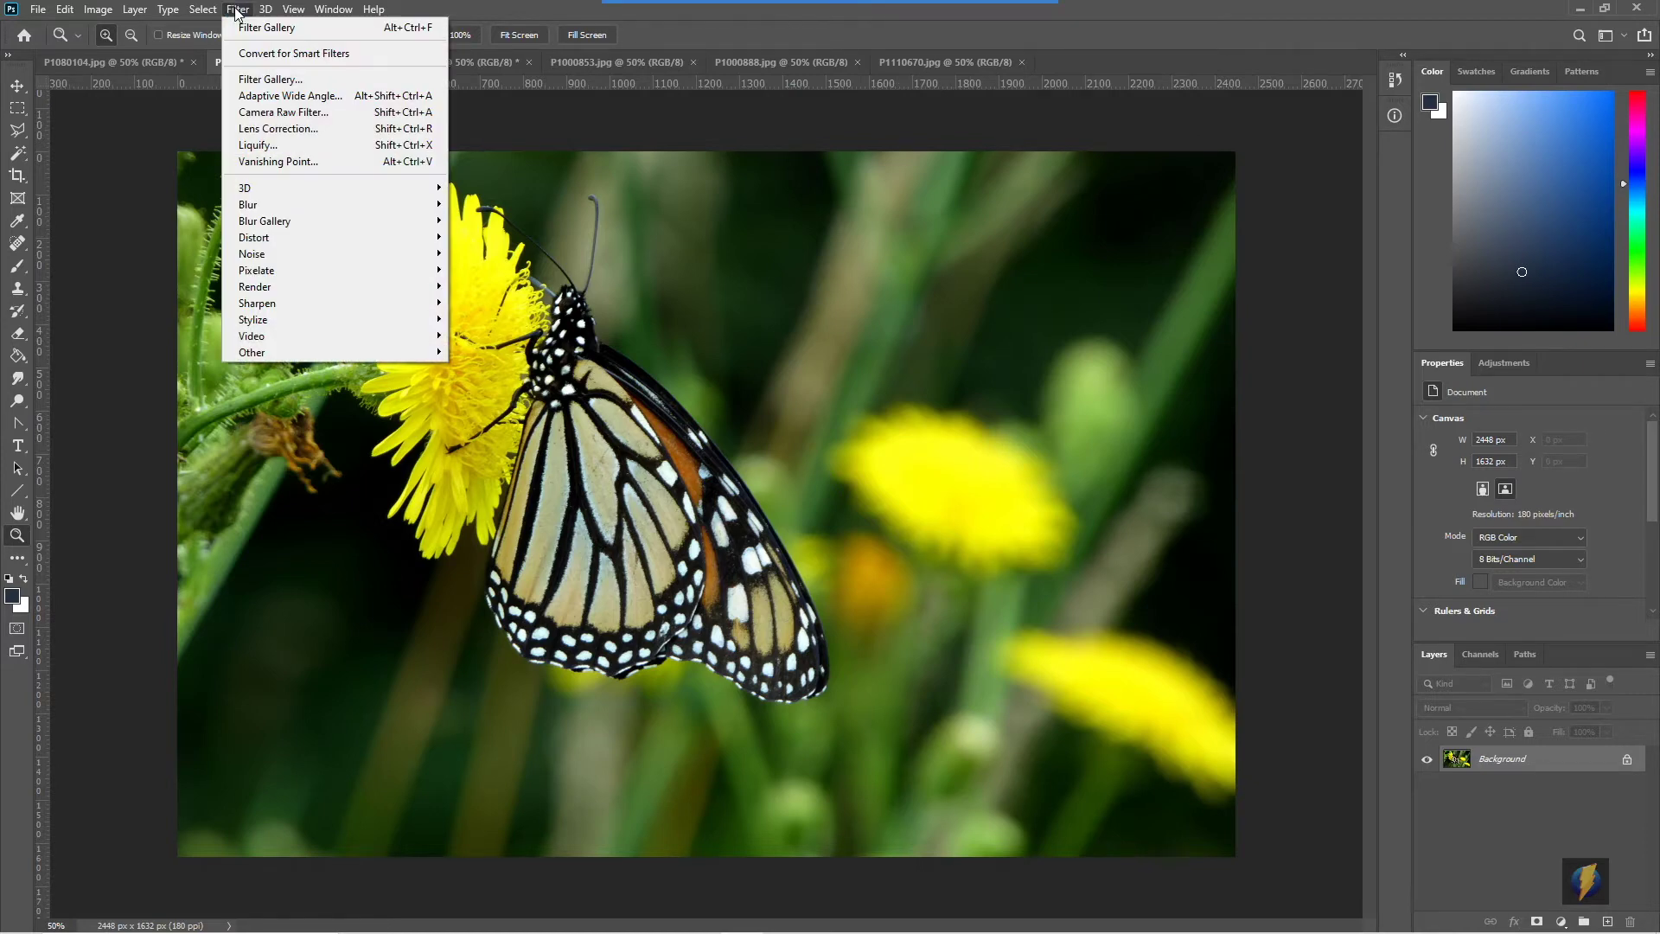
pyautogui.click(268, 79)
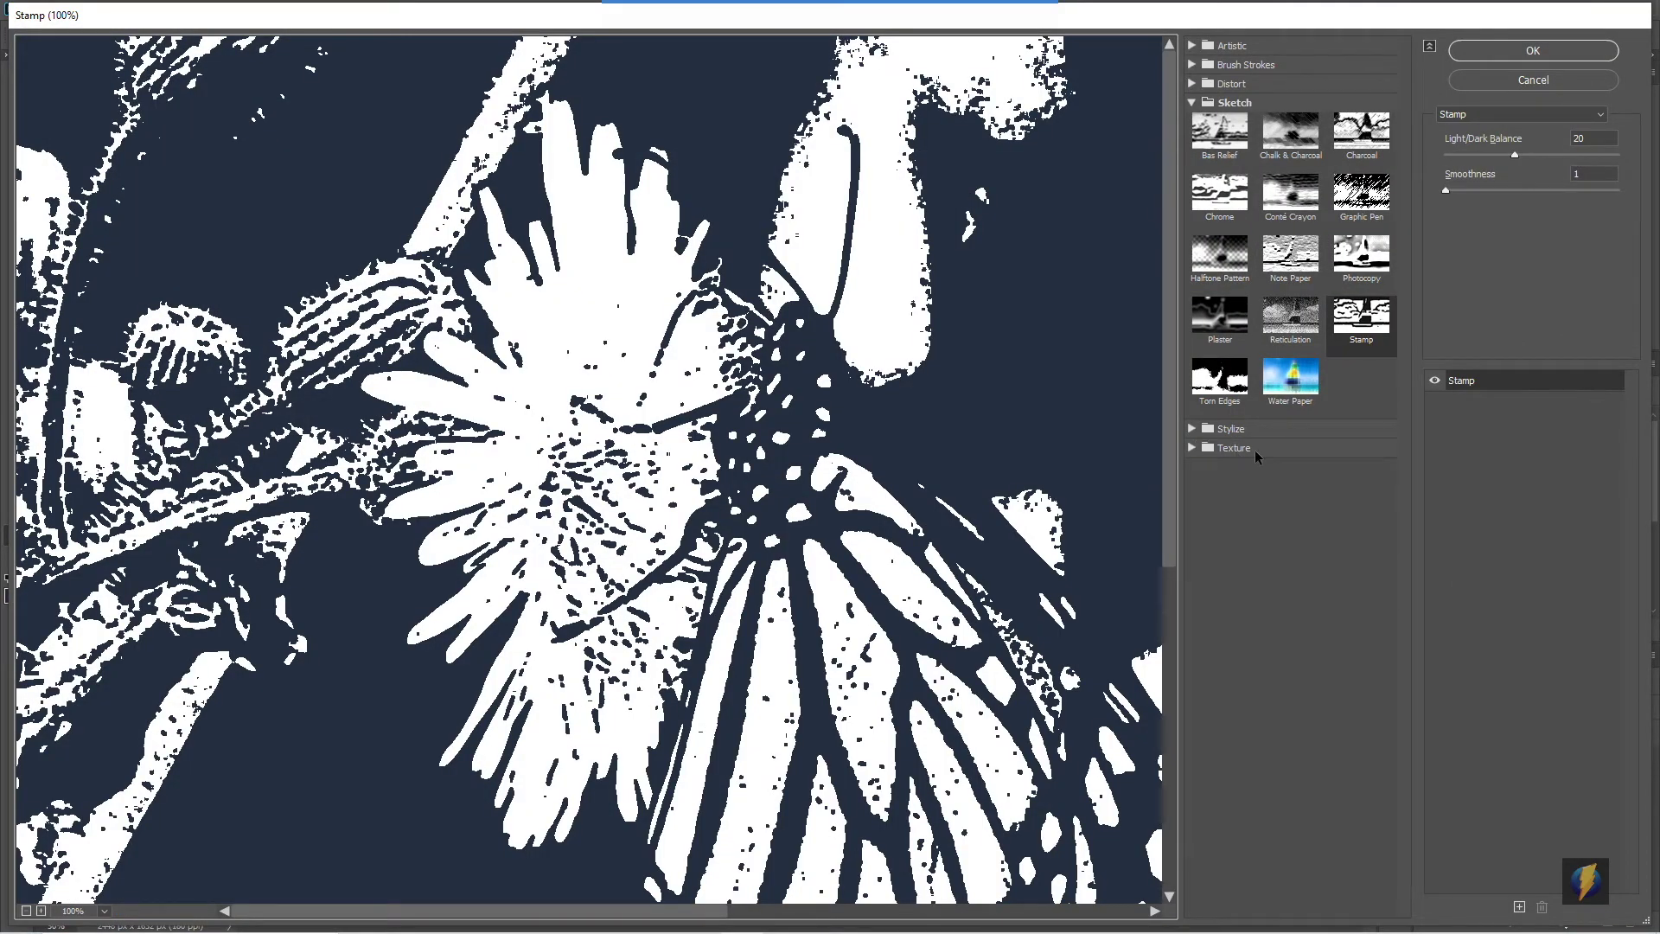
# - Preview the butterfly with Stylize > Glowing Edges, zoomed out to show the whole photo
pyautogui.click(1192, 428)
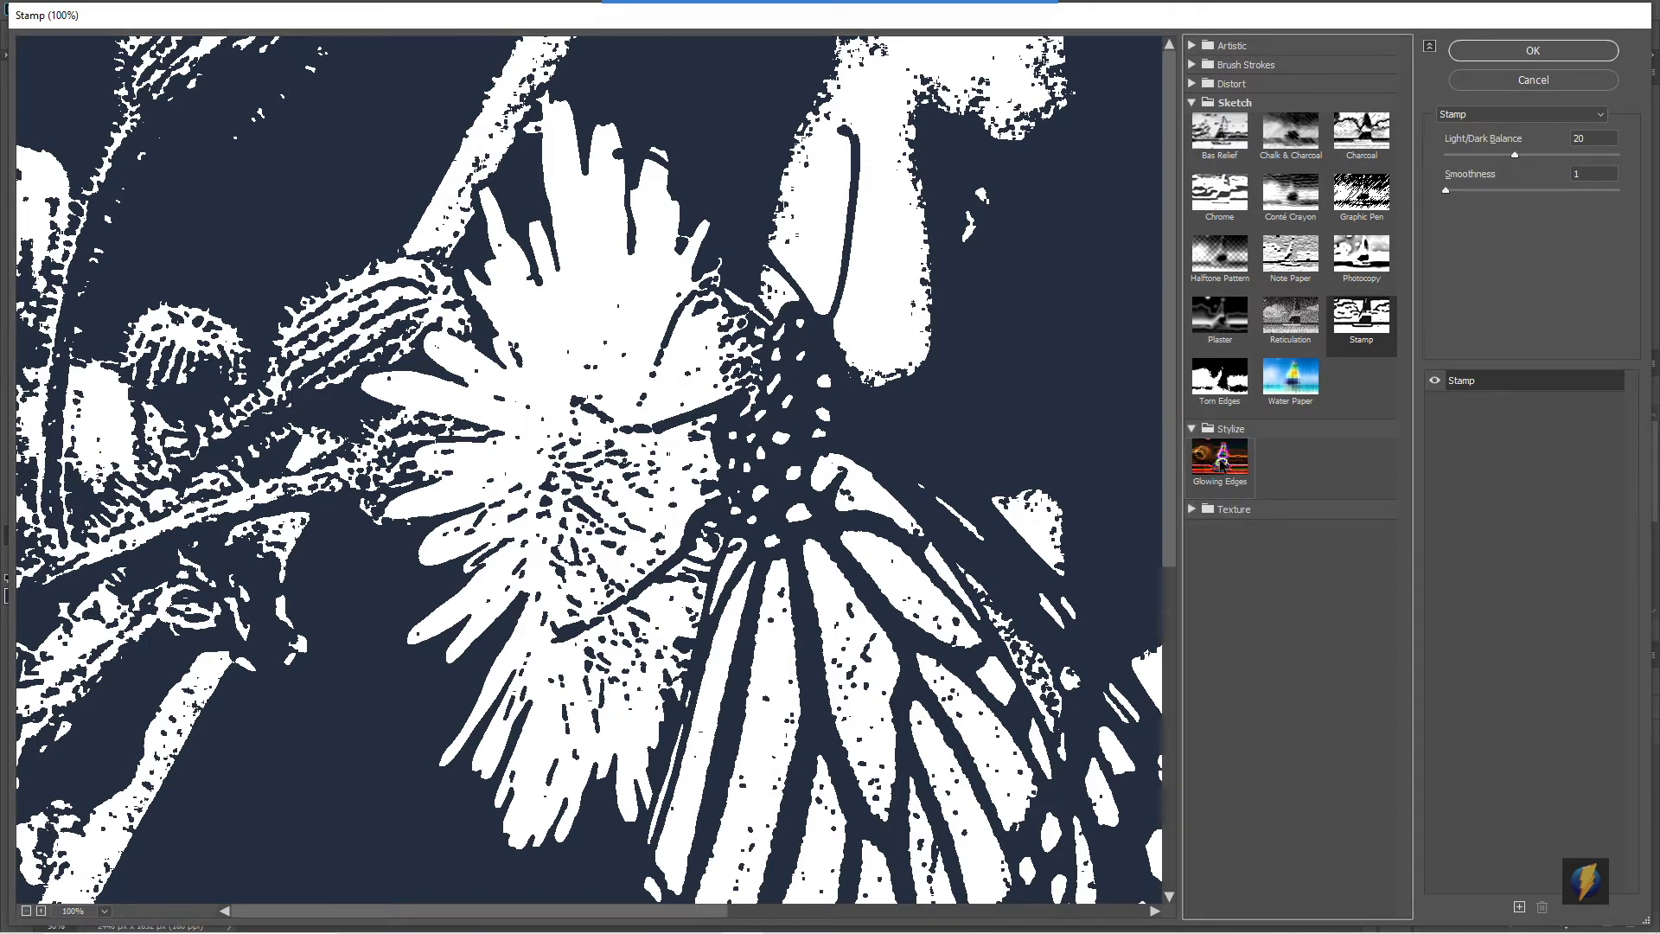
pyautogui.click(1221, 459)
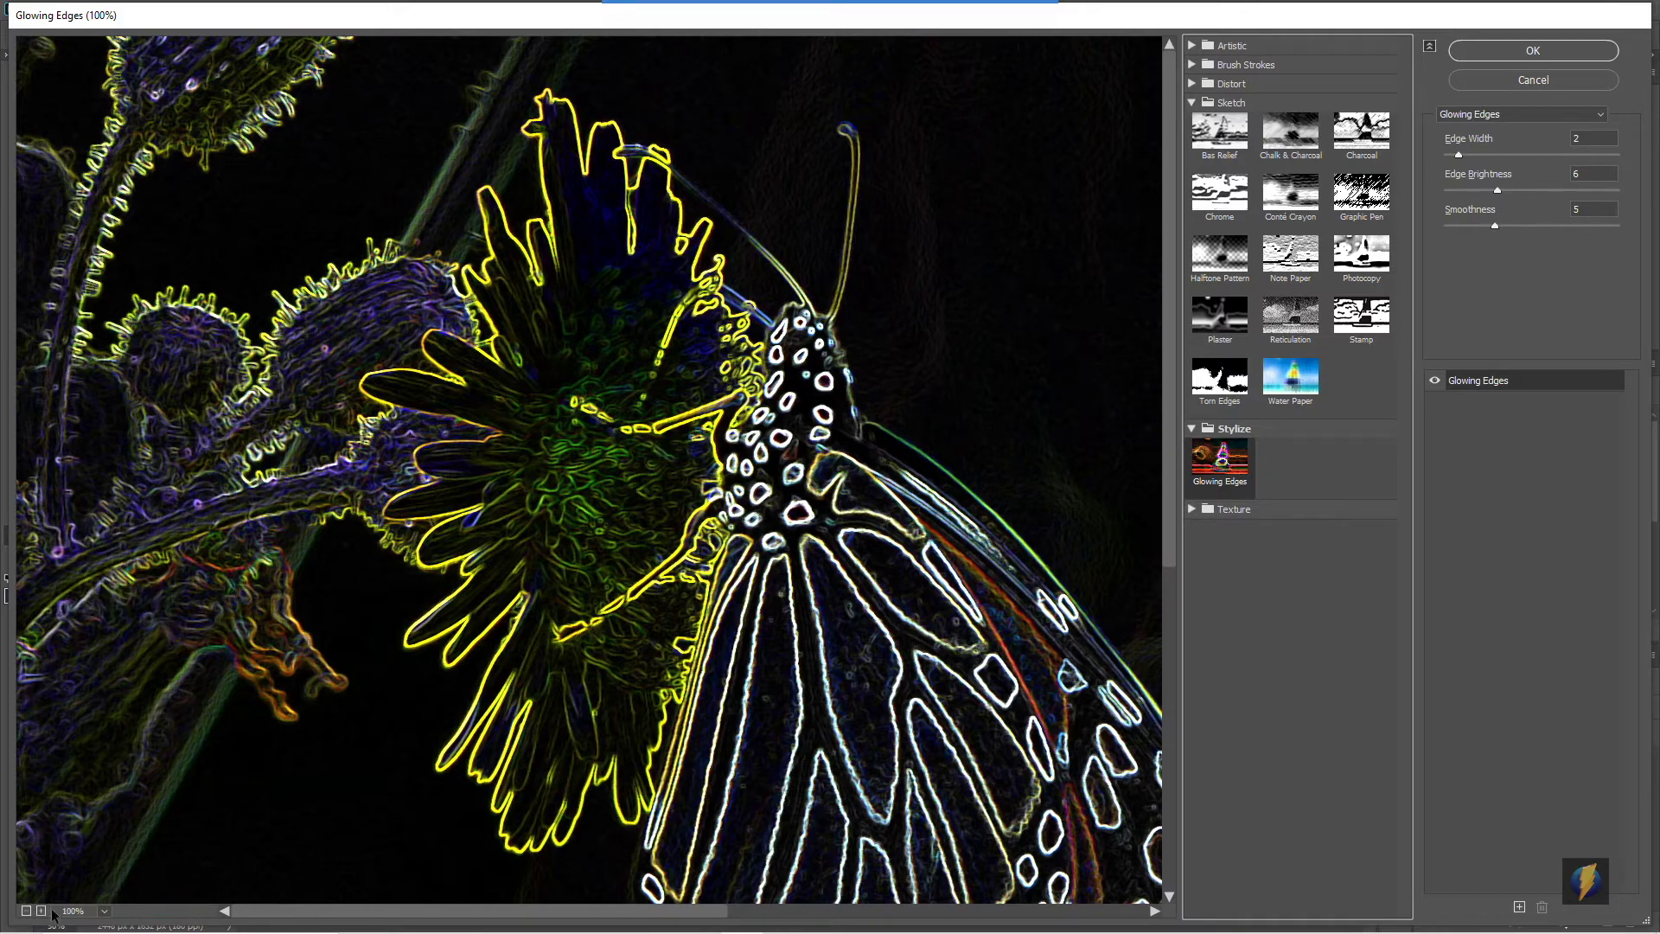
pyautogui.click(26, 911)
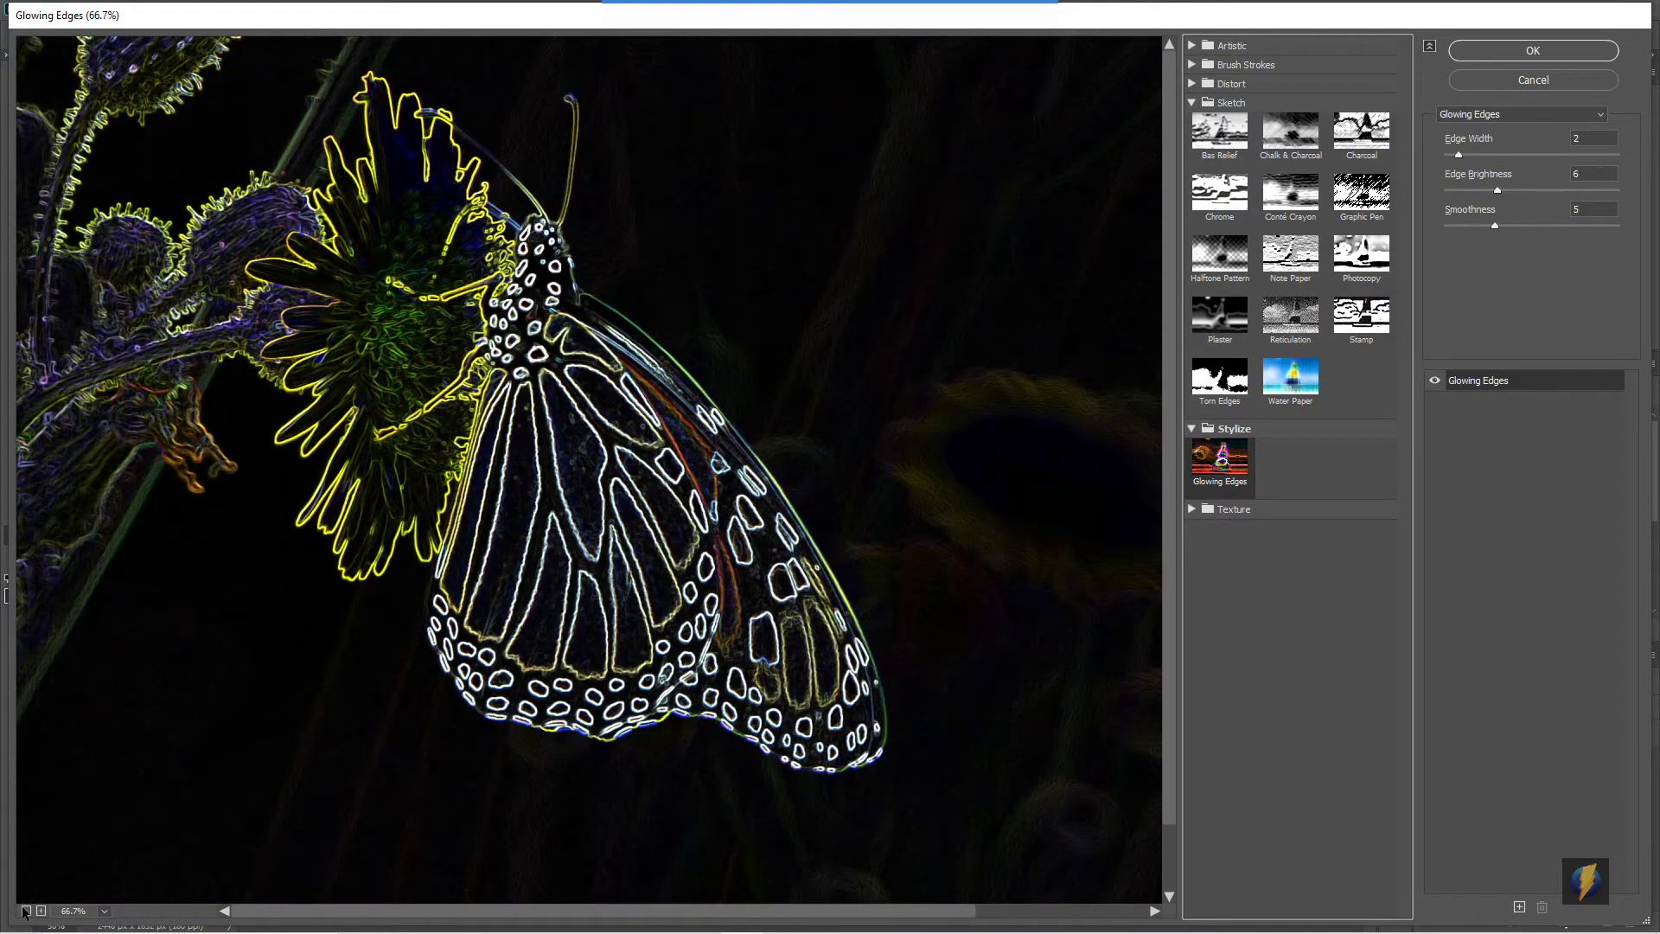
pyautogui.click(26, 911)
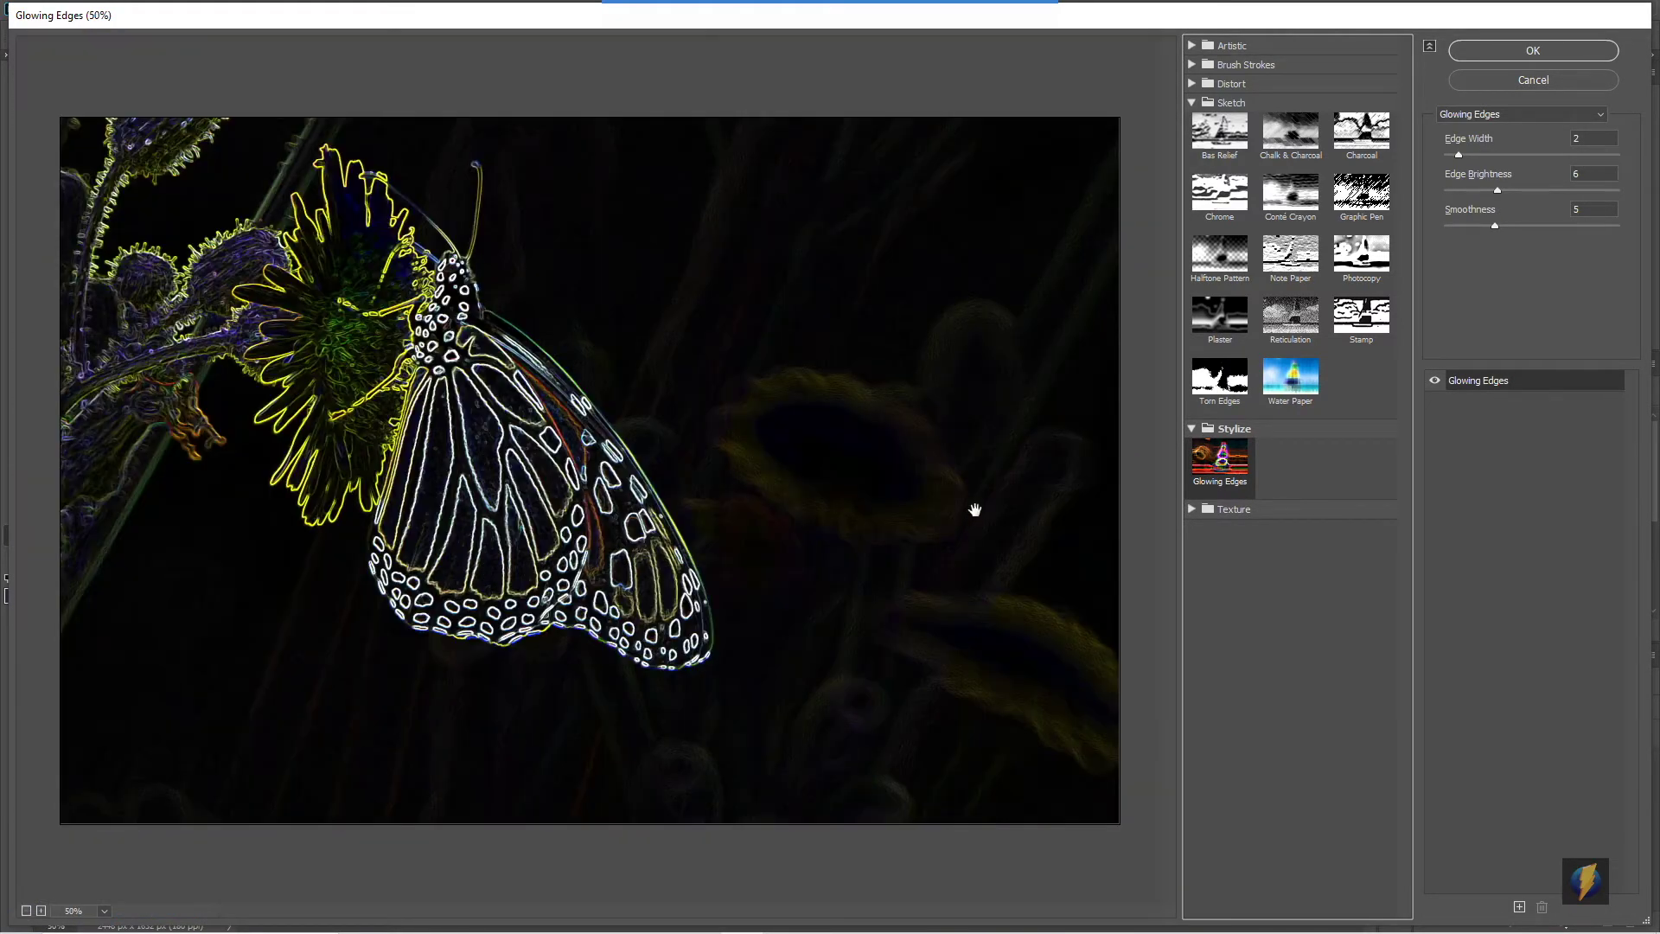
pyautogui.click(1192, 508)
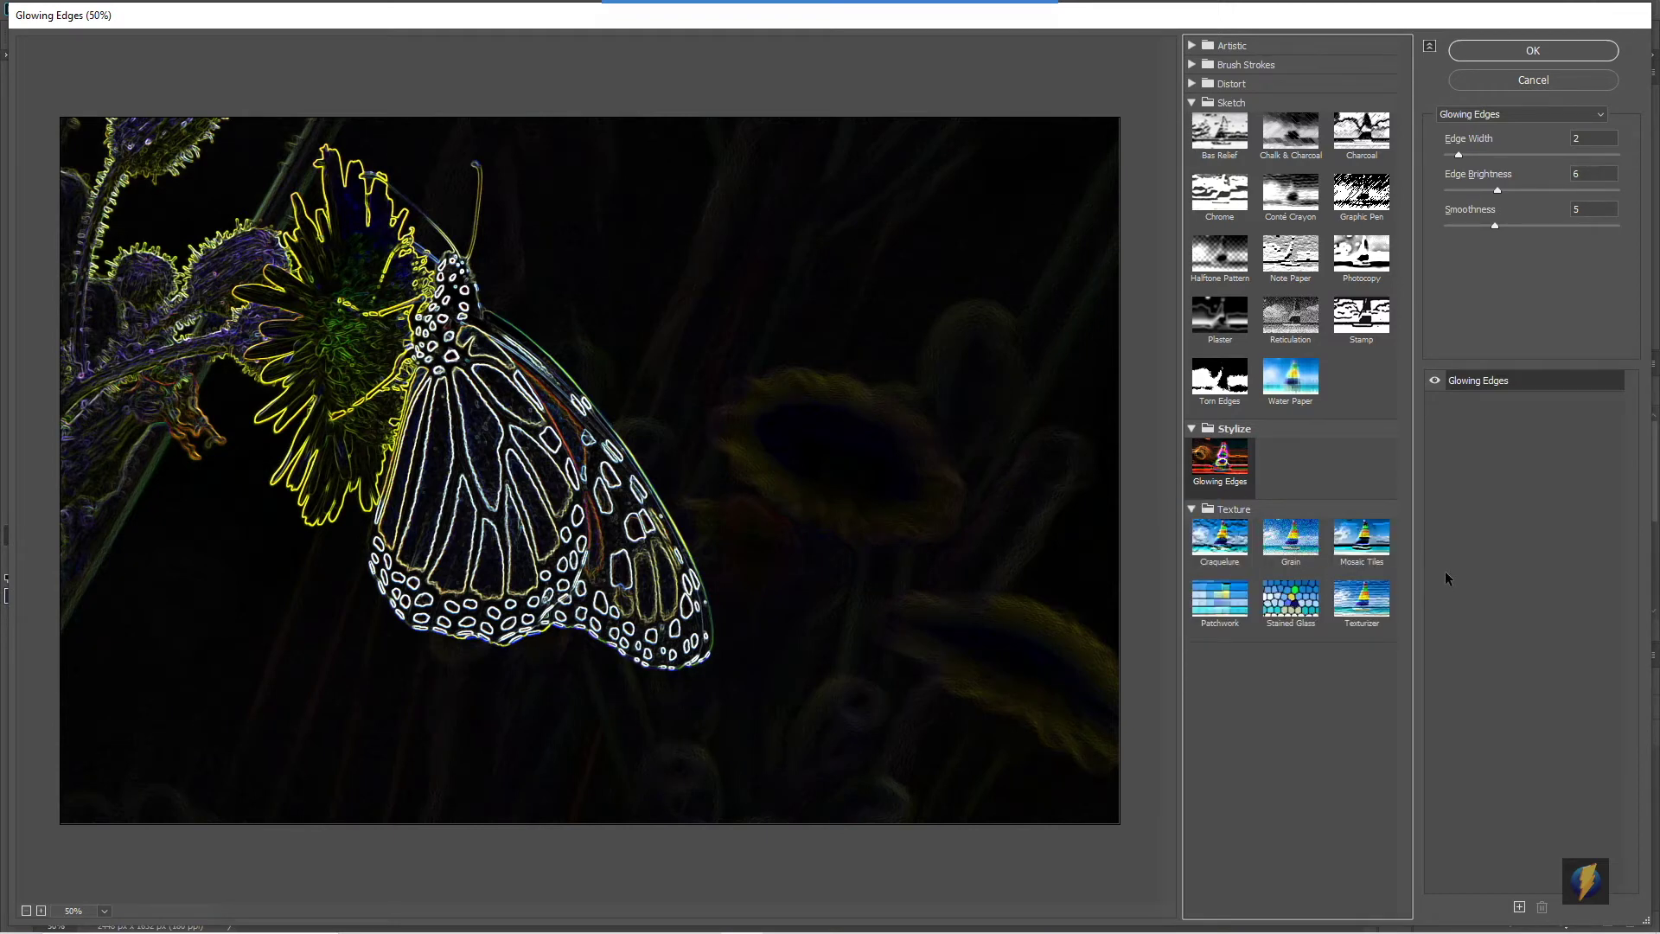
# - Try the Craquelure, Grain, Mosaic Tiles, Texturizer and Patchwork texture effects on the butterfly
pyautogui.click(1214, 538)
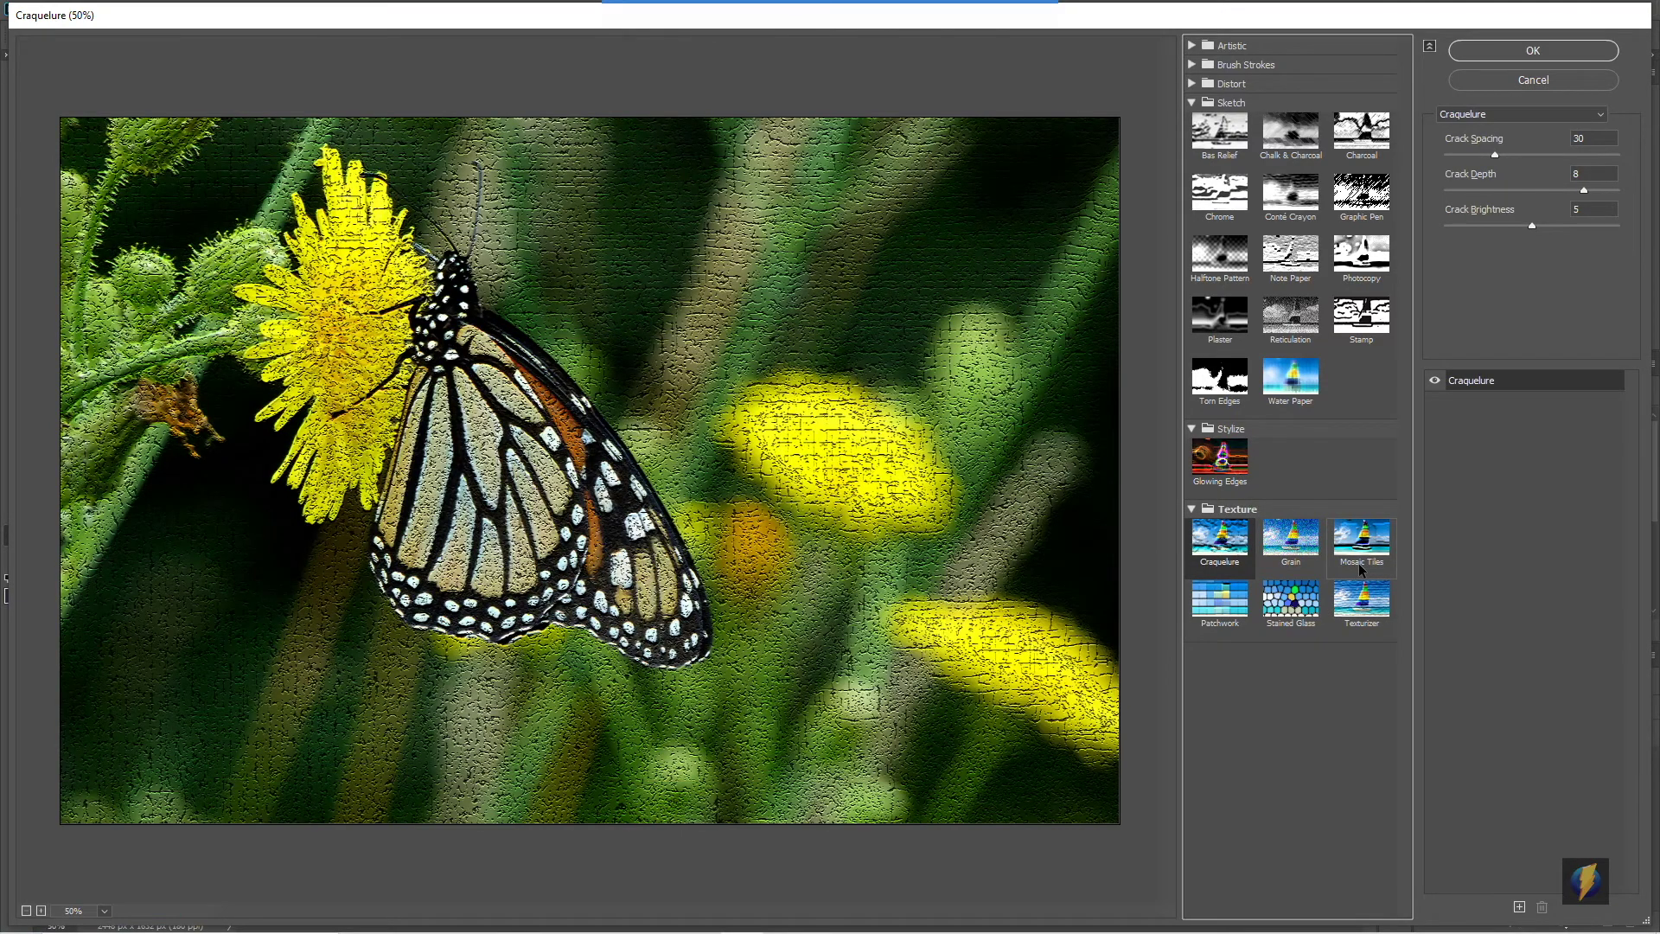
pyautogui.click(1295, 547)
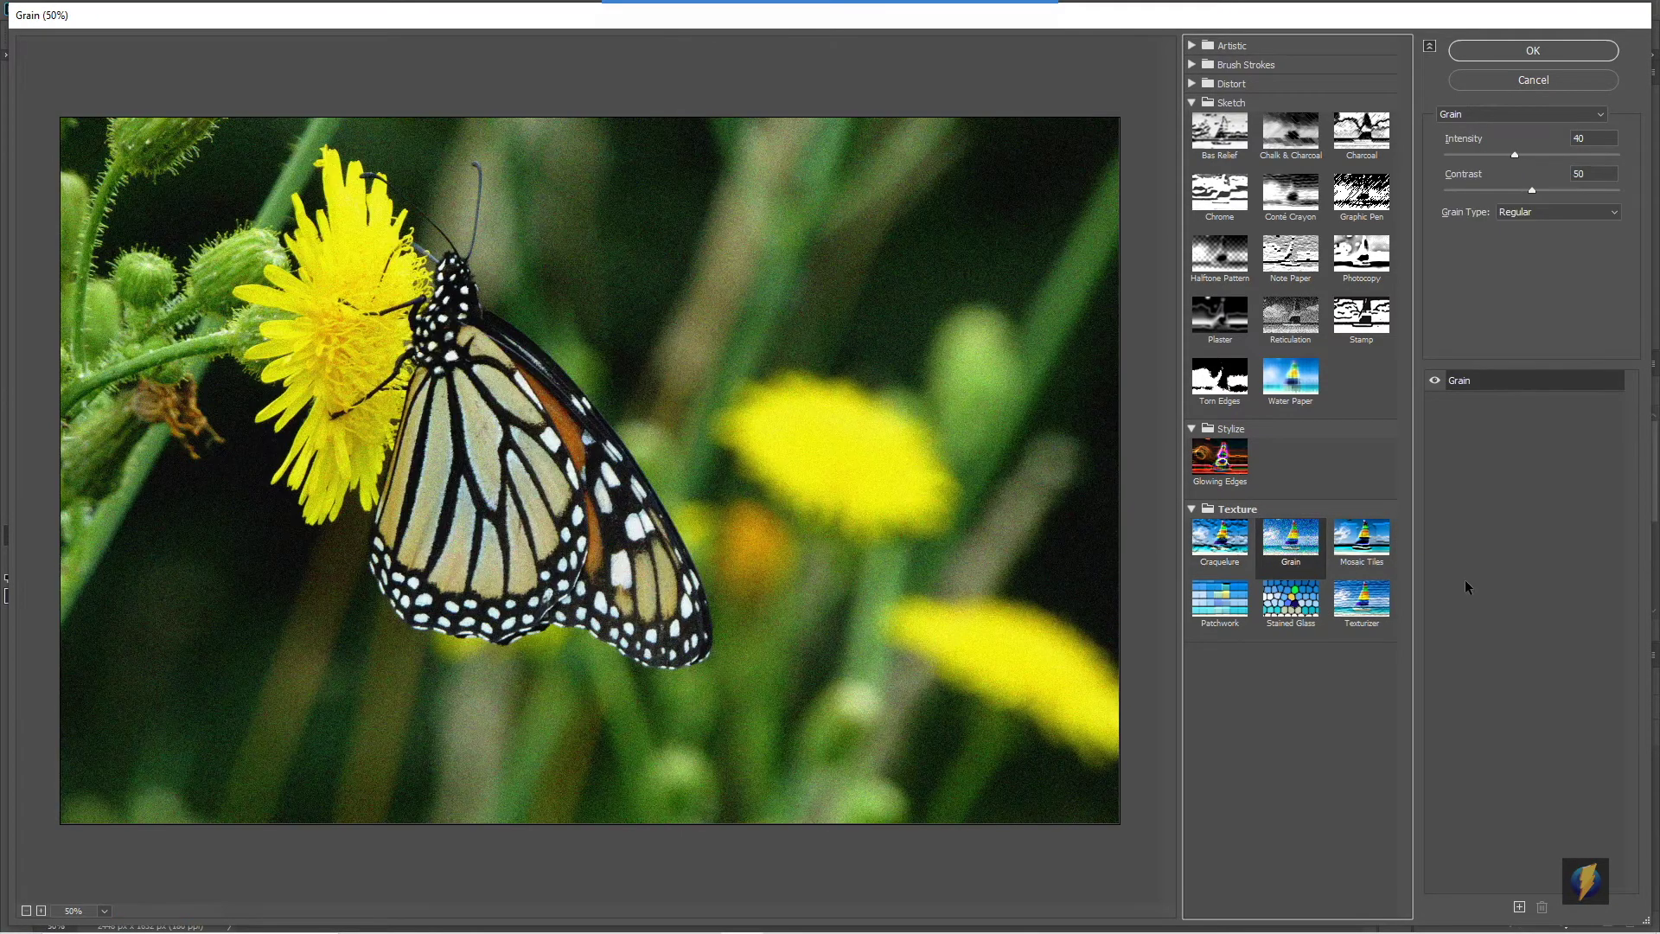
pyautogui.click(1361, 556)
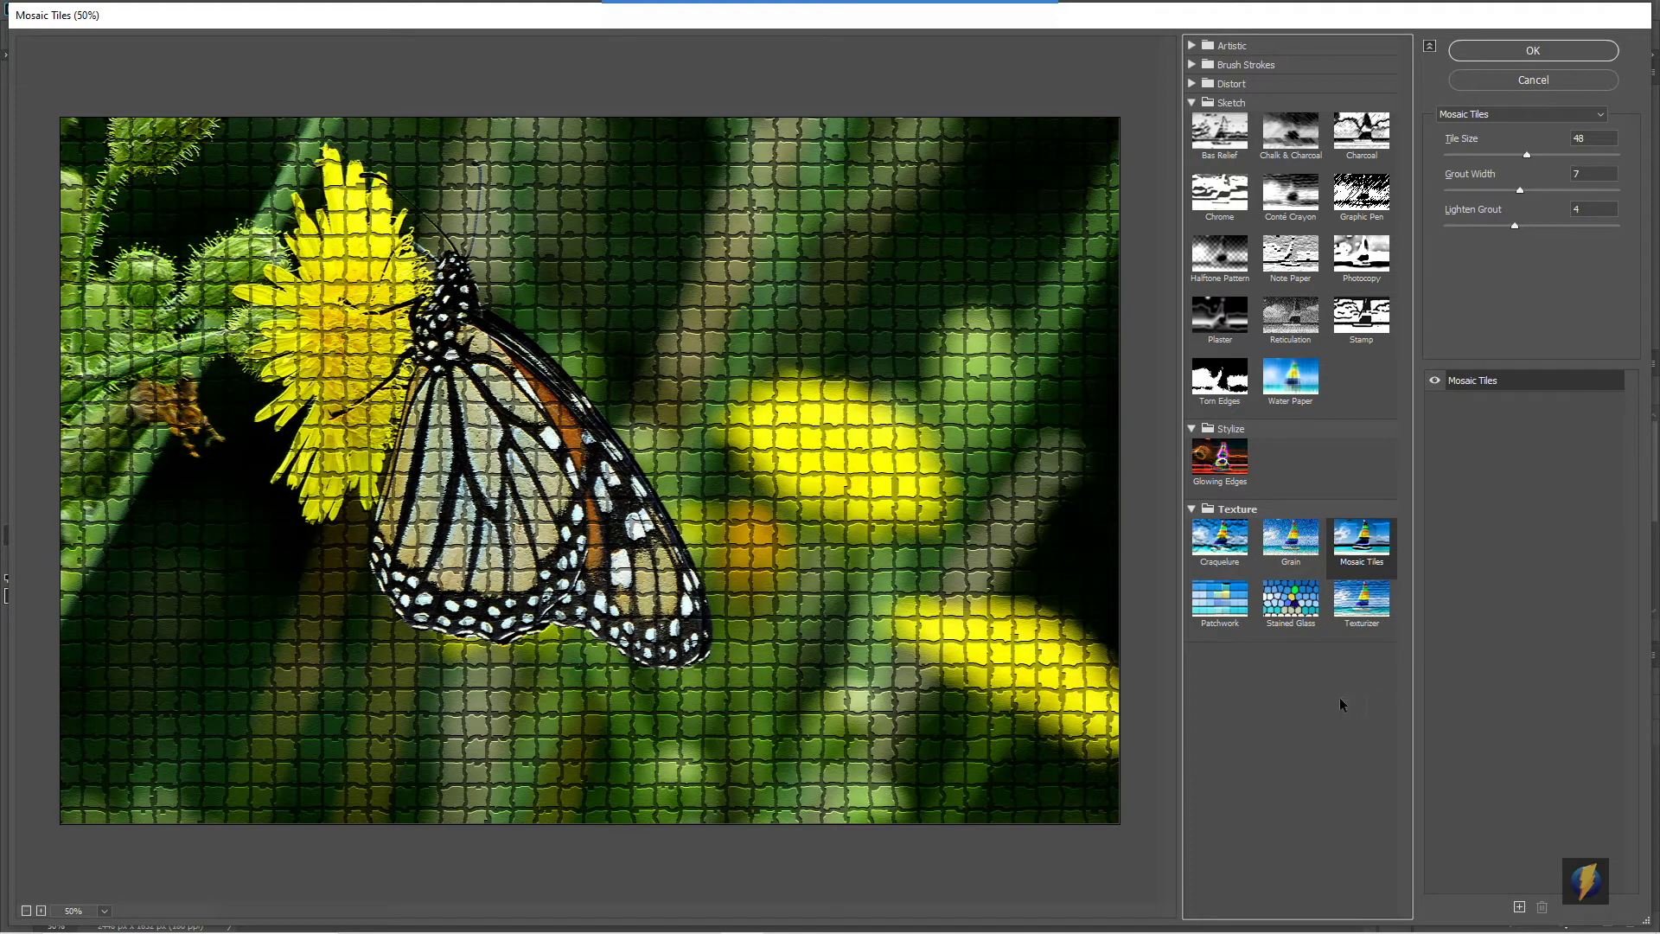
pyautogui.click(1373, 610)
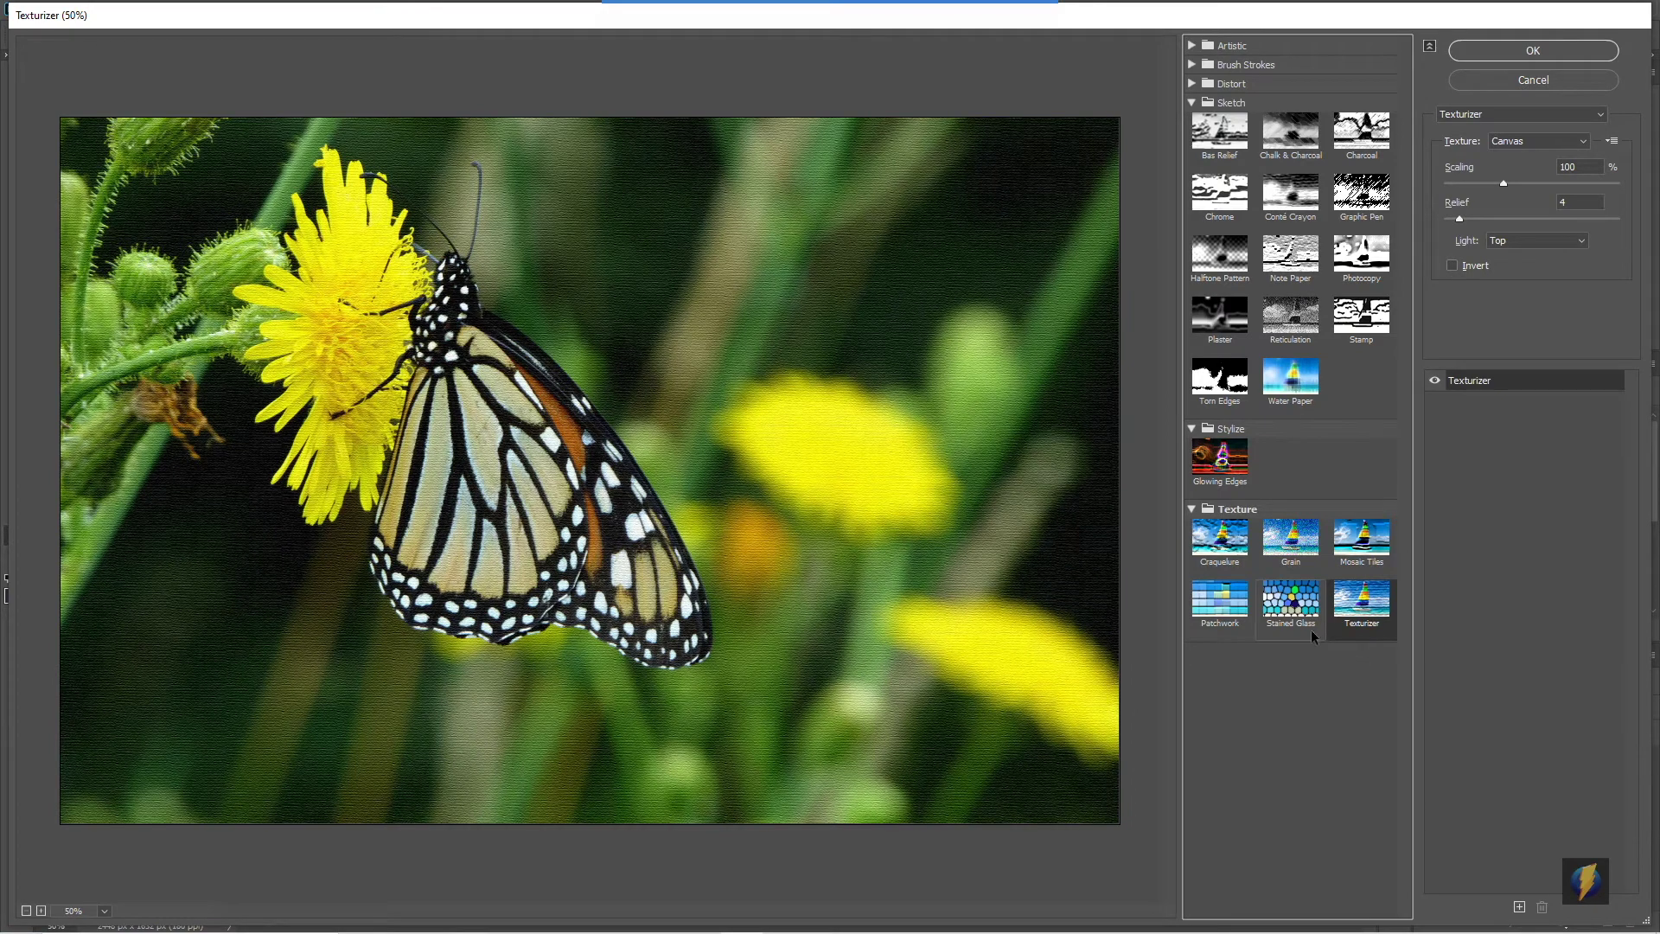
pyautogui.click(1222, 615)
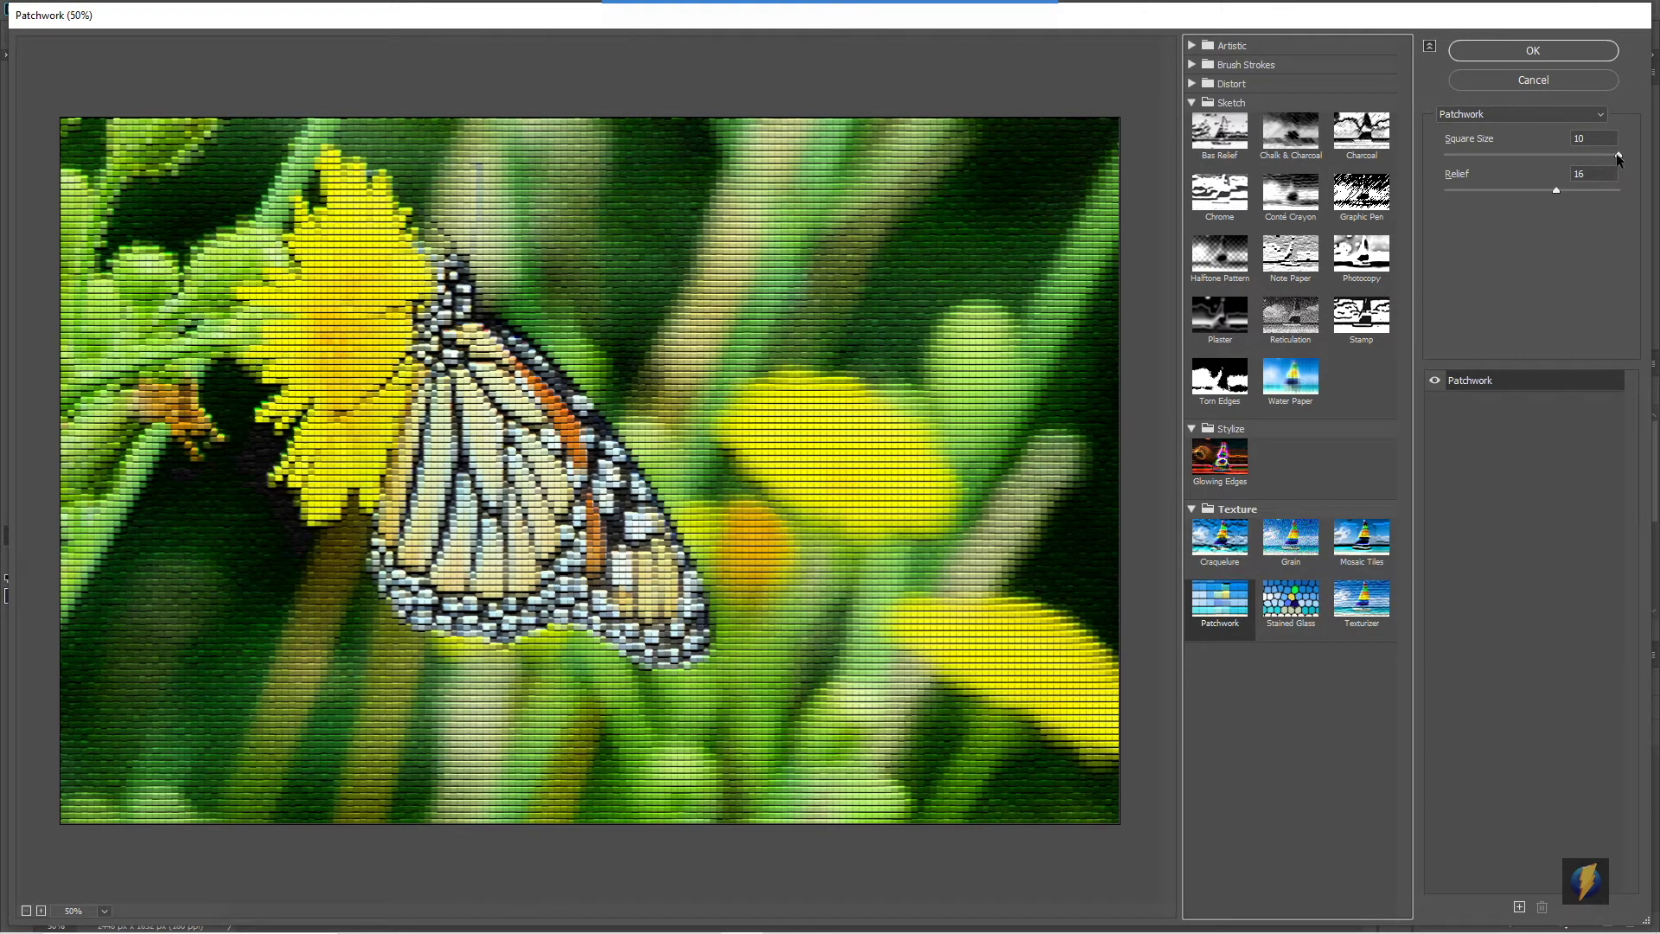
# - Set Patchwork to Square Size 10 and Relief 17, then switch to Stained Glass
pyautogui.moveTo(1617, 155); pyautogui.dragTo(1653, 160)
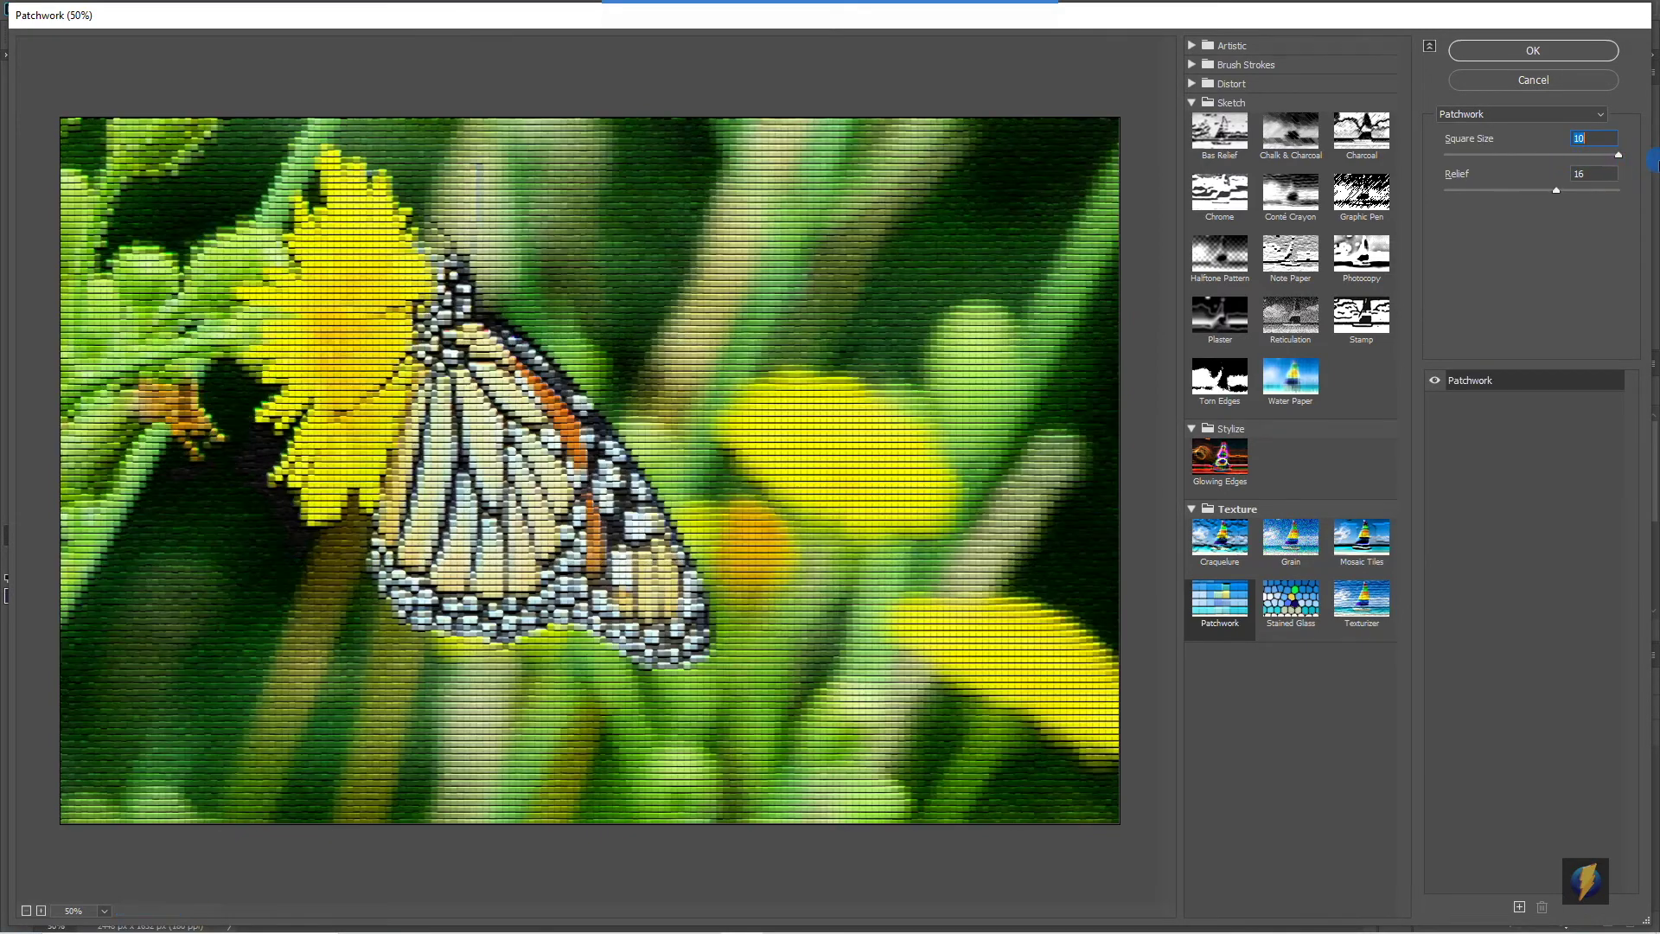
pyautogui.moveTo(1554, 192)
pyautogui.mouseDown()
pyautogui.moveTo(1493, 187)
pyautogui.moveTo(1627, 190)
pyautogui.moveTo(1560, 189)
pyautogui.mouseUp()
pyautogui.click(1285, 607)
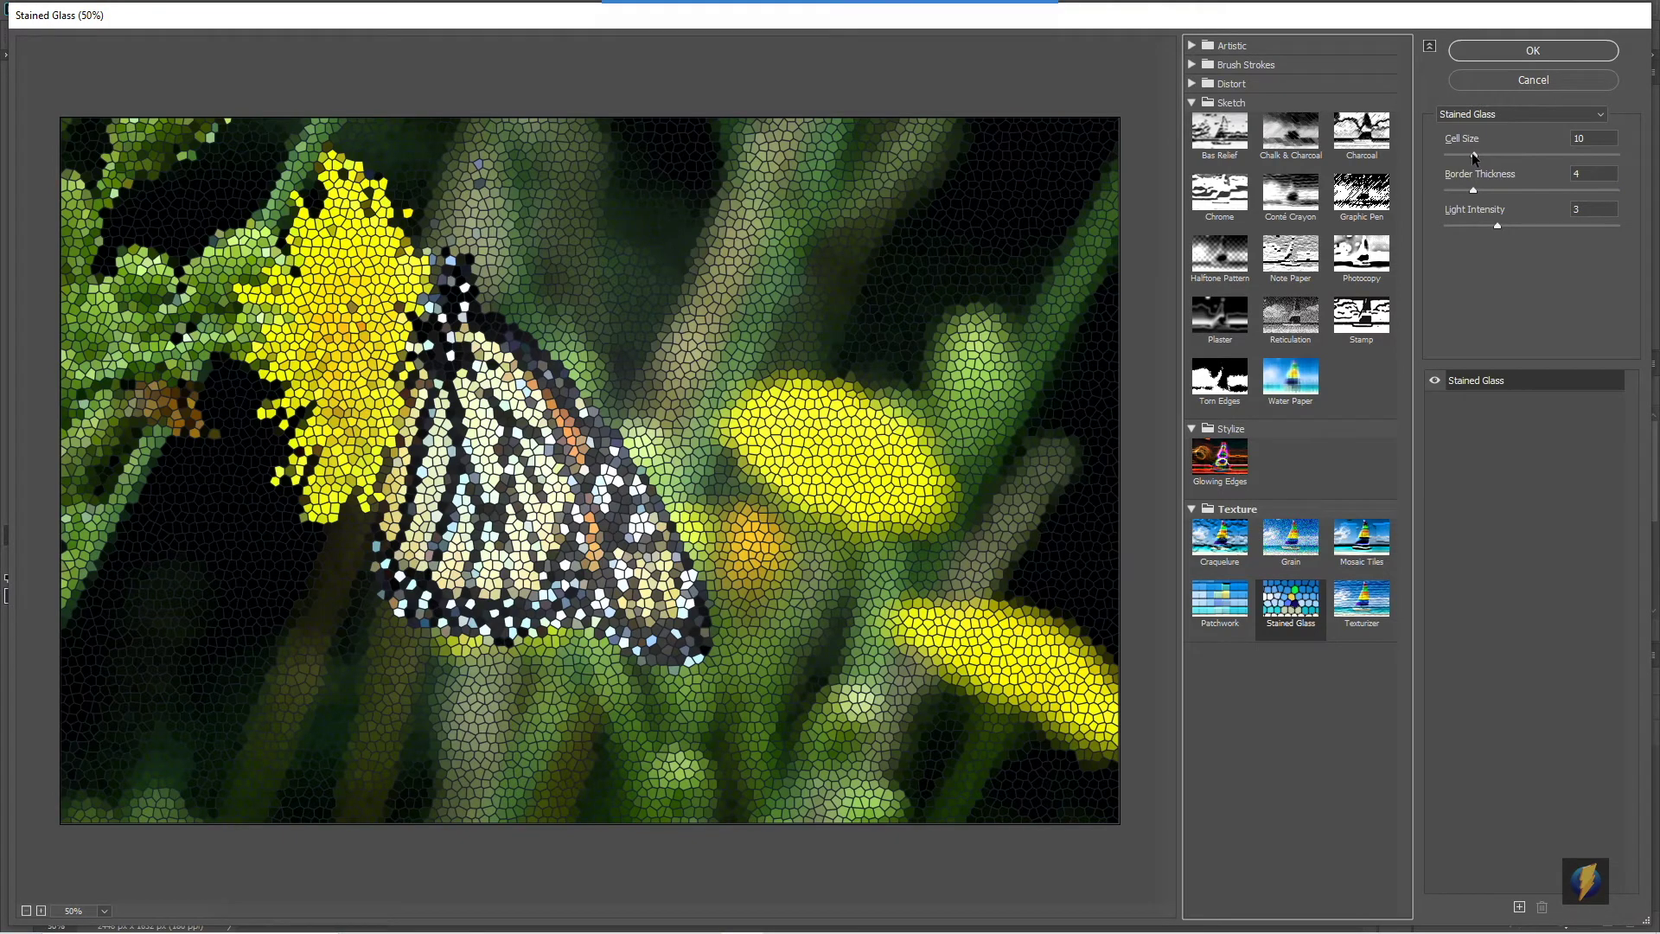
# - Set Stained Glass to Cell Size 20 and Border Thickness 8, and apply it to the butterfly
pyautogui.moveTo(1474, 155); pyautogui.dragTo(1510, 161)
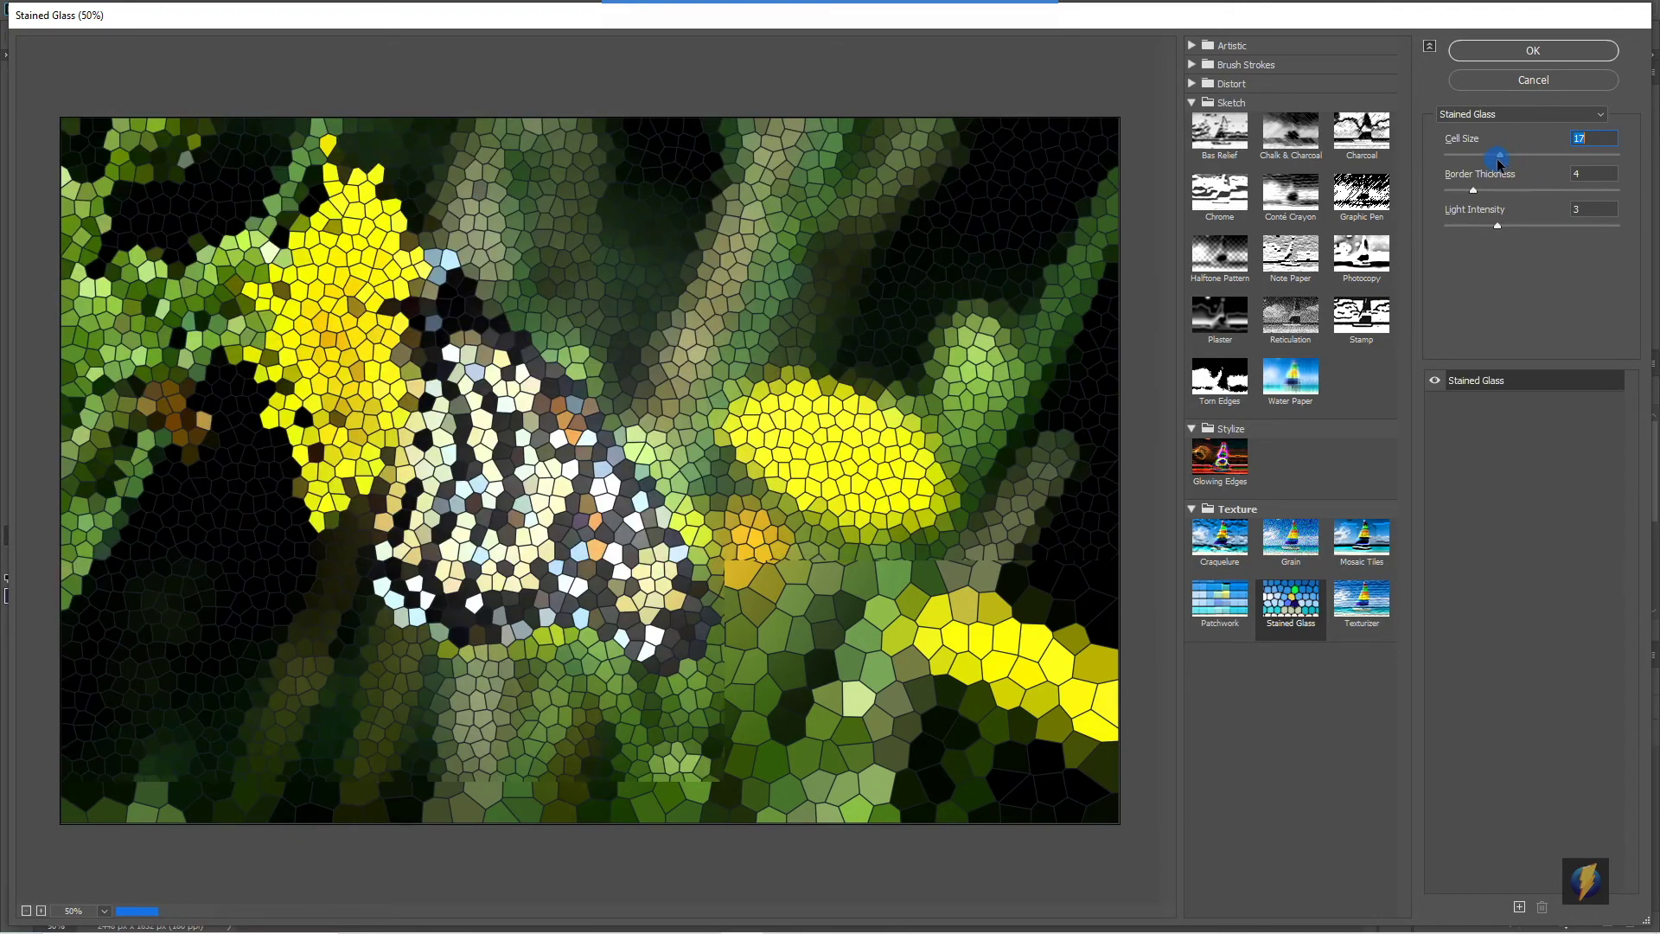
pyautogui.moveTo(1473, 190); pyautogui.dragTo(1496, 249)
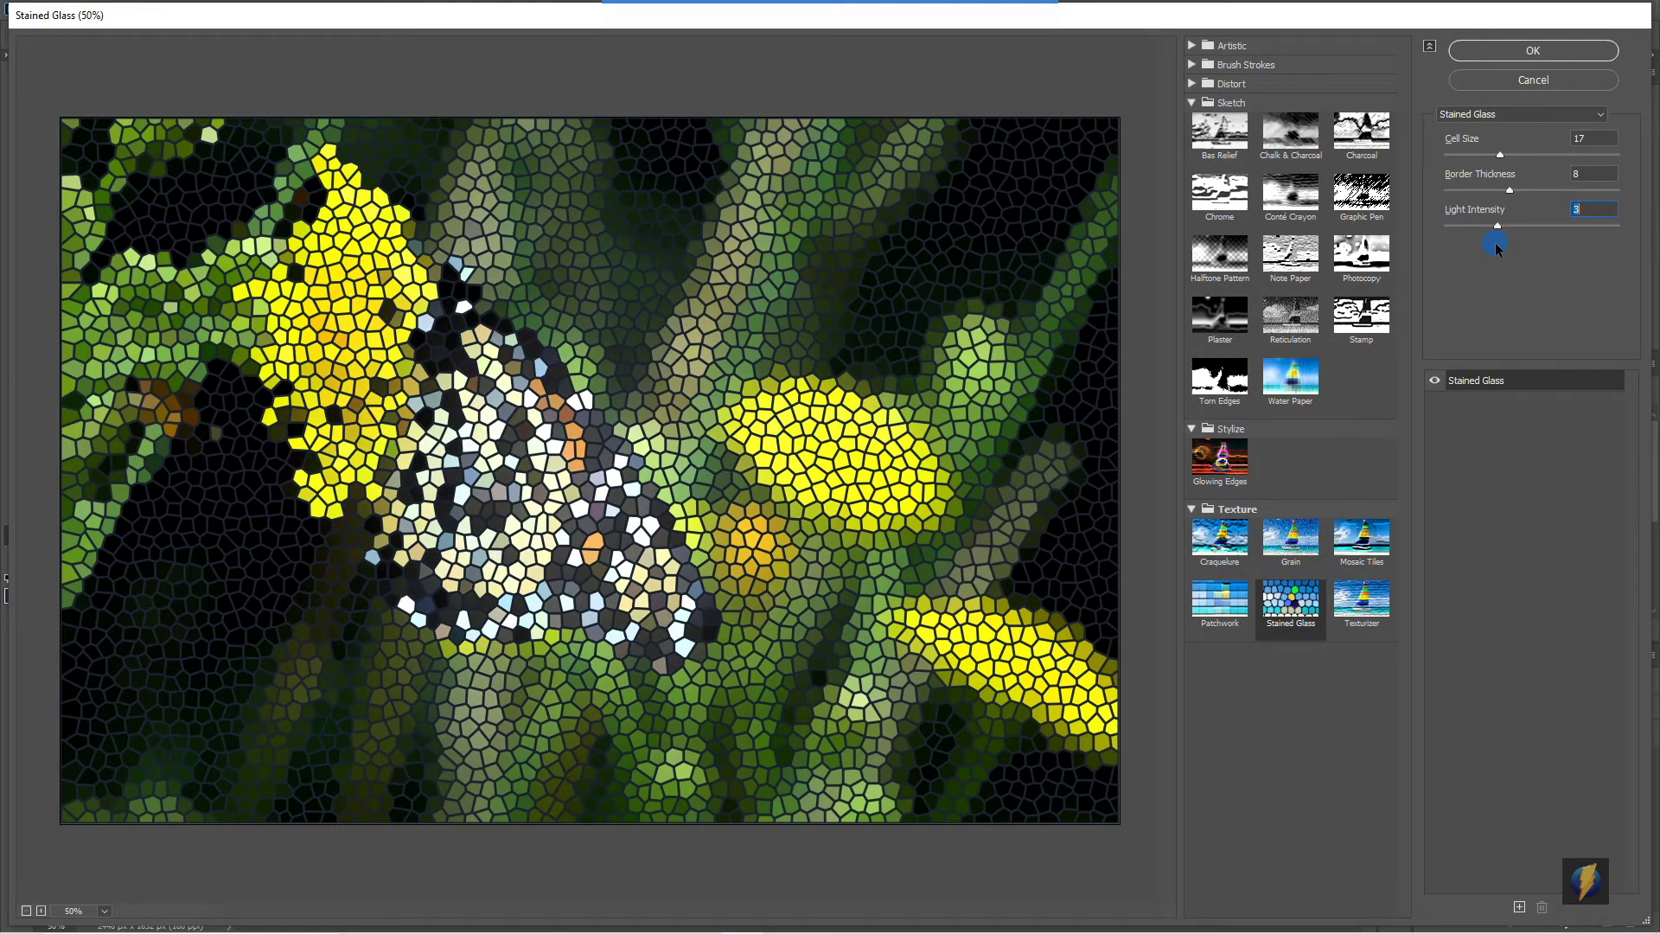
pyautogui.moveTo(1501, 158); pyautogui.dragTo(1512, 160)
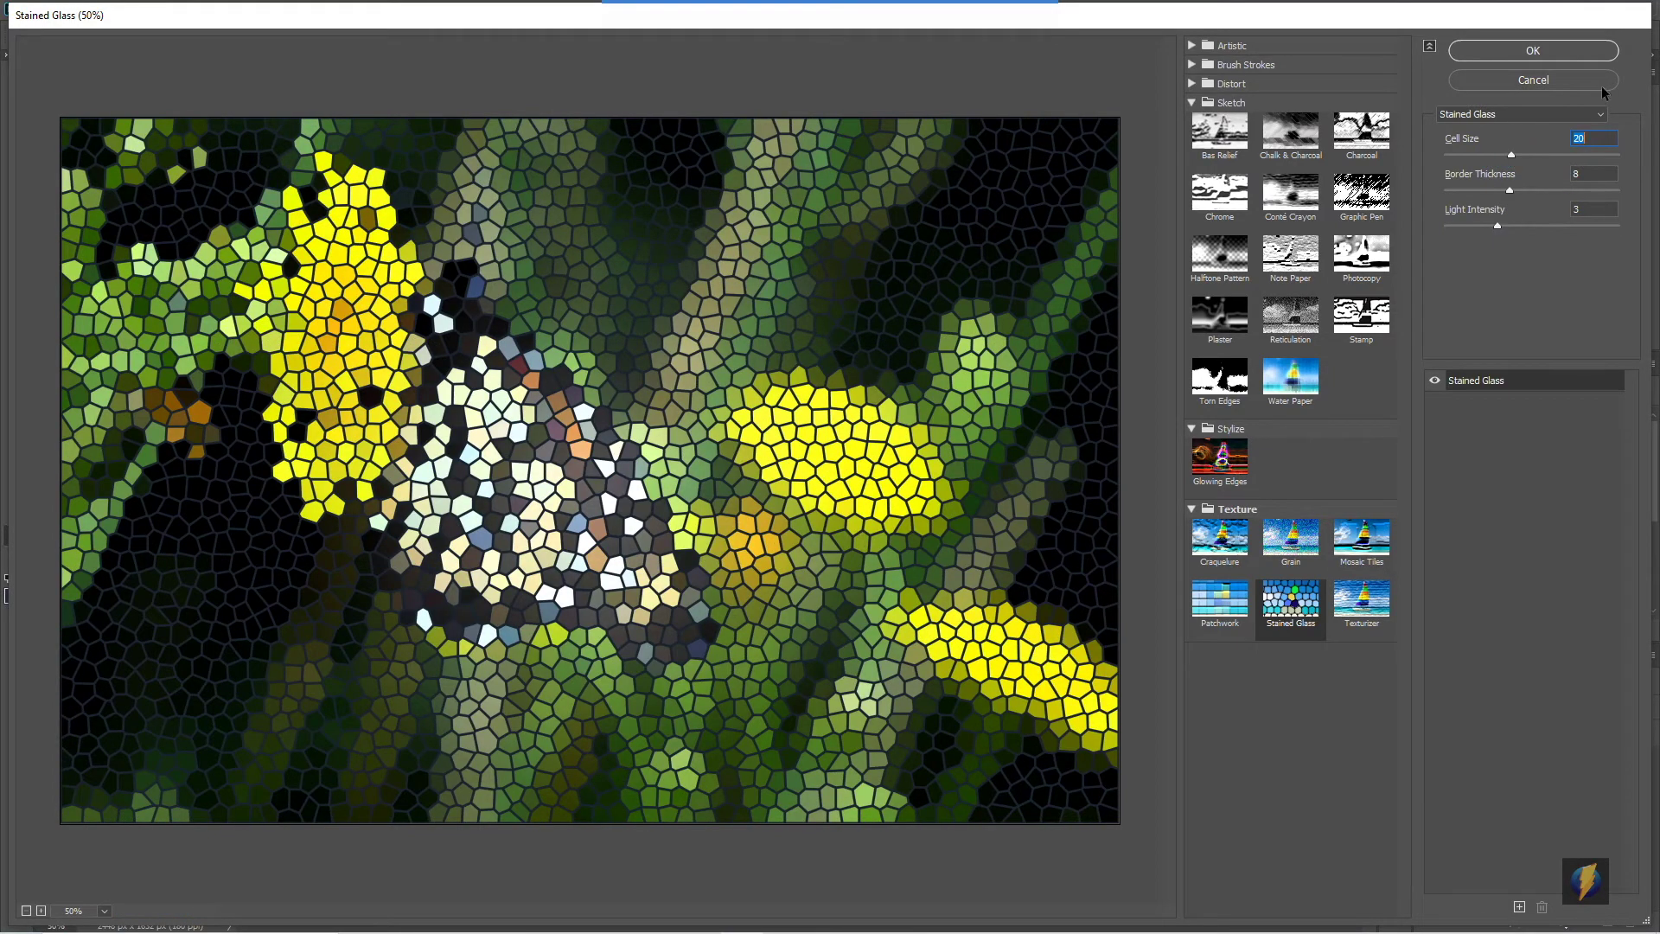
pyautogui.click(1531, 51)
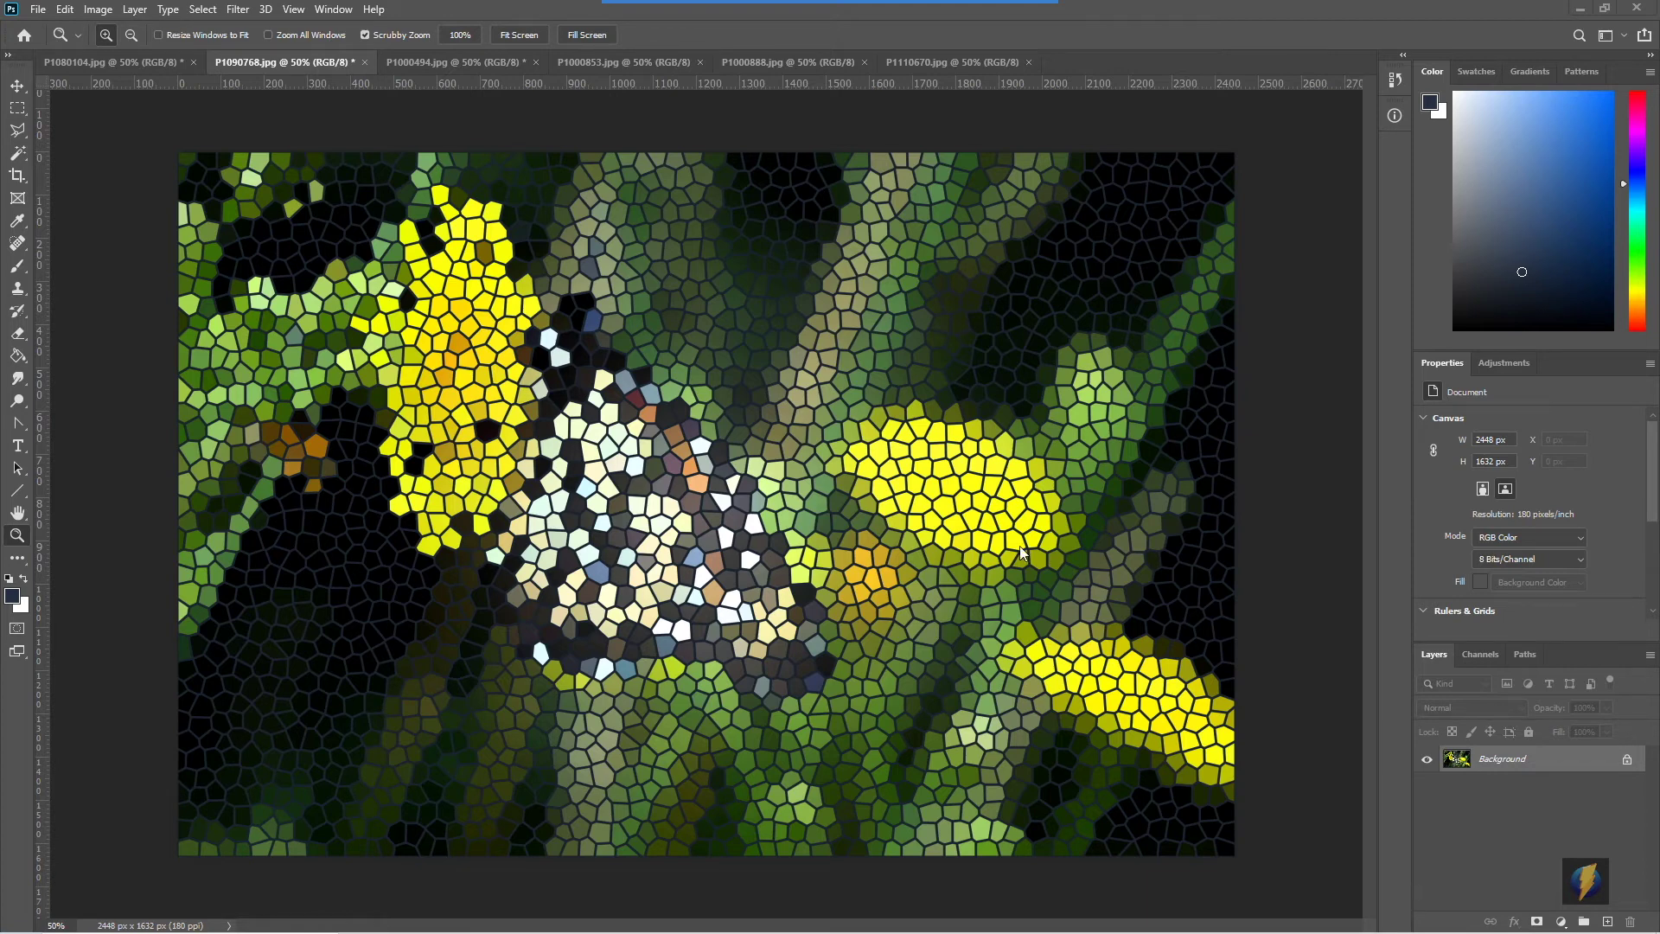
# - Switch to the autumn road photo P1000888.jpg
pyautogui.click(766, 64)
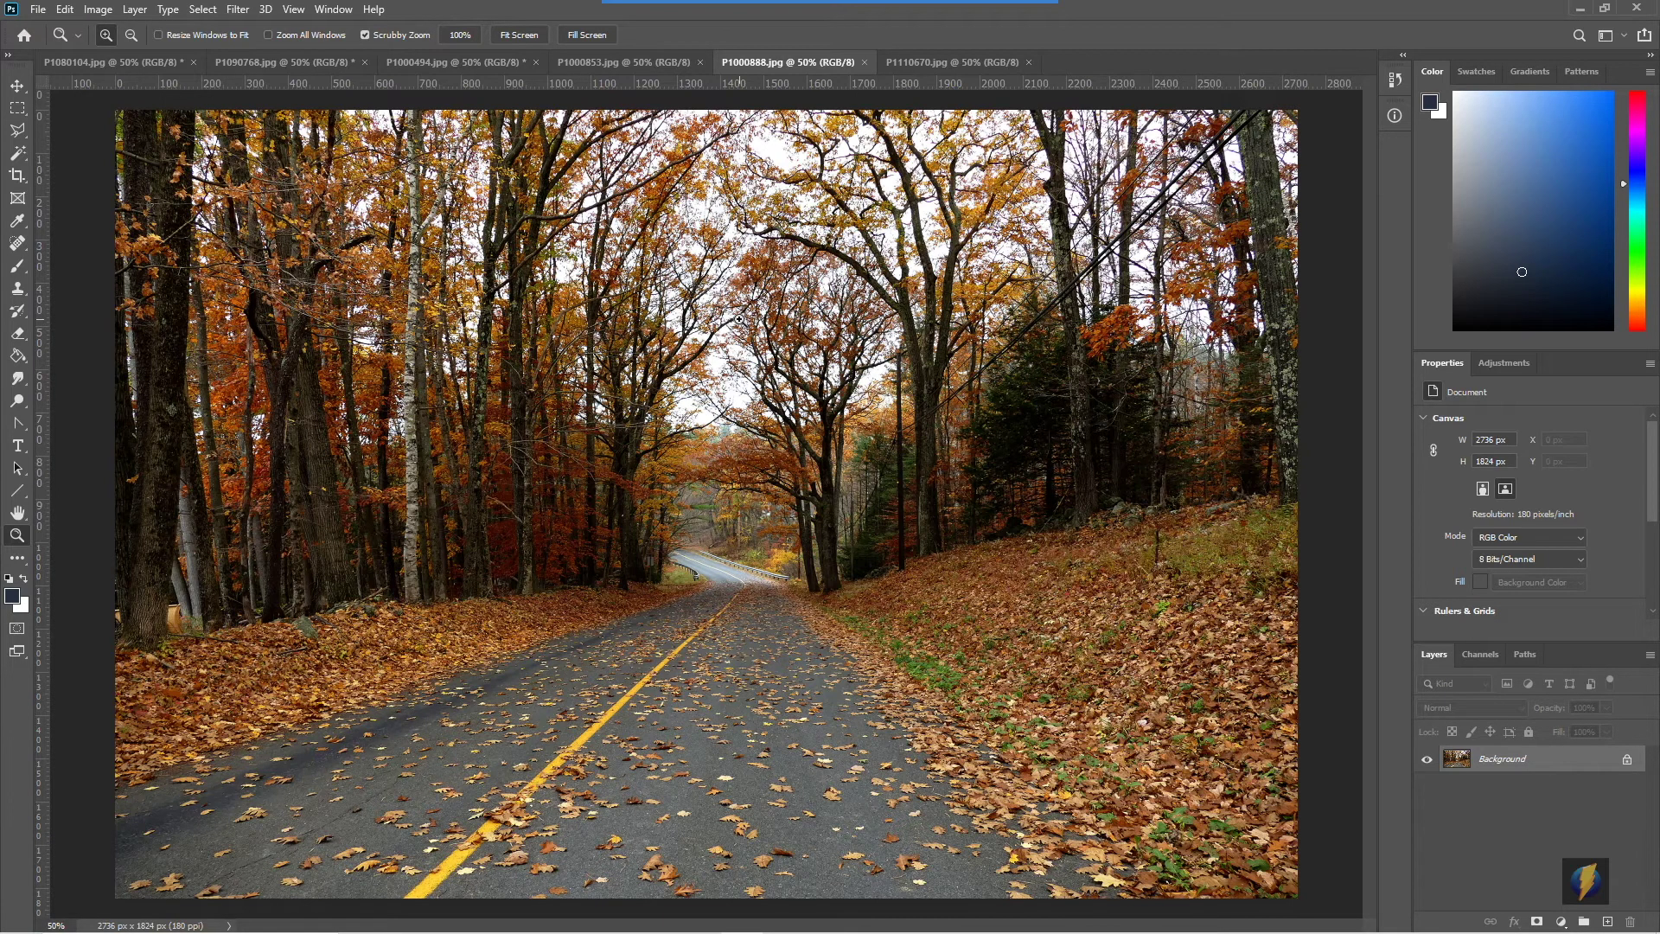
# - Open the Filter Gallery on the autumn road photo and zoom the preview out
pyautogui.click(237, 9)
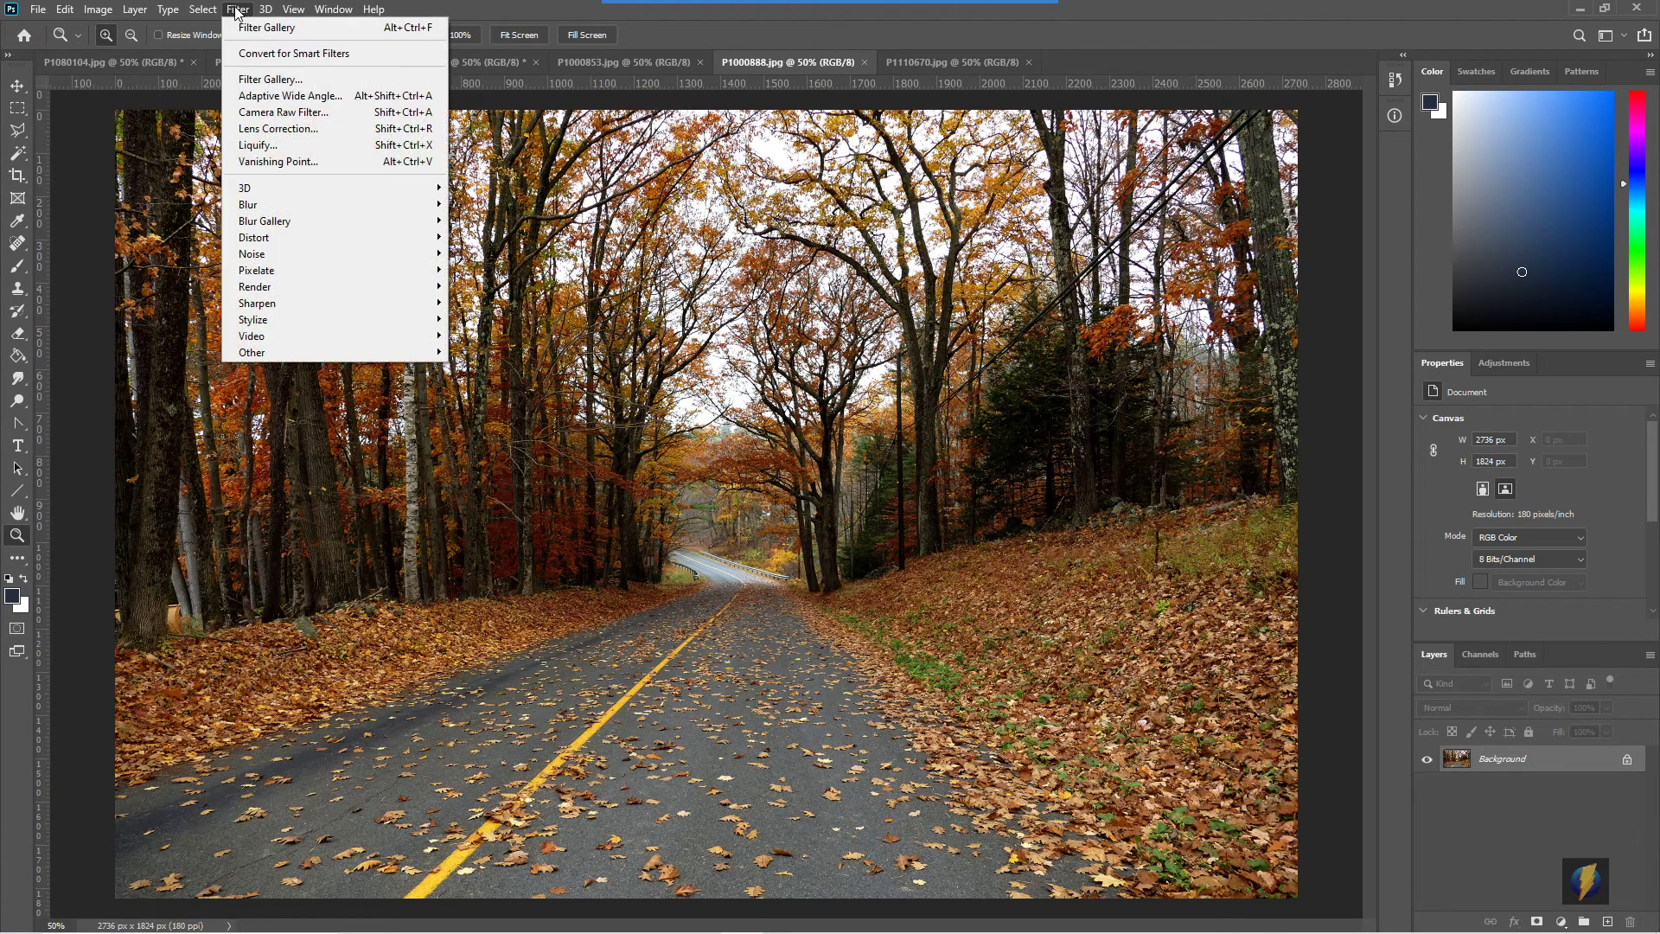
pyautogui.click(268, 79)
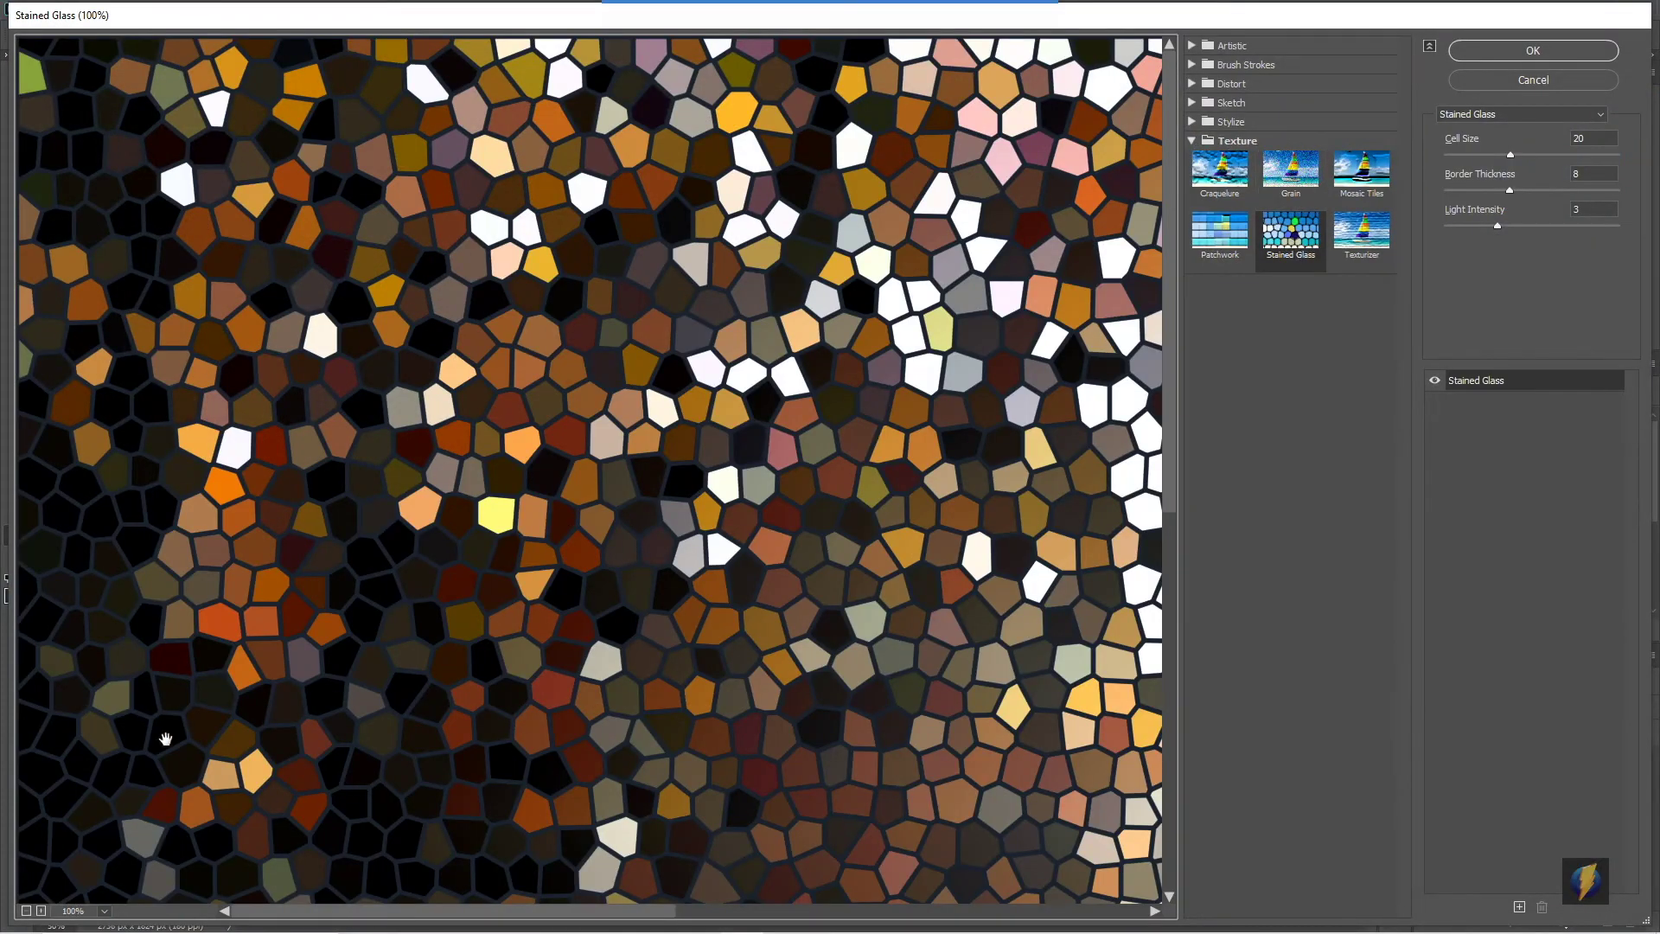
pyautogui.click(26, 911)
# - Preview the road at 33.3% with Artistic > Palette Knife, Softness set to 4
pyautogui.click(26, 911)
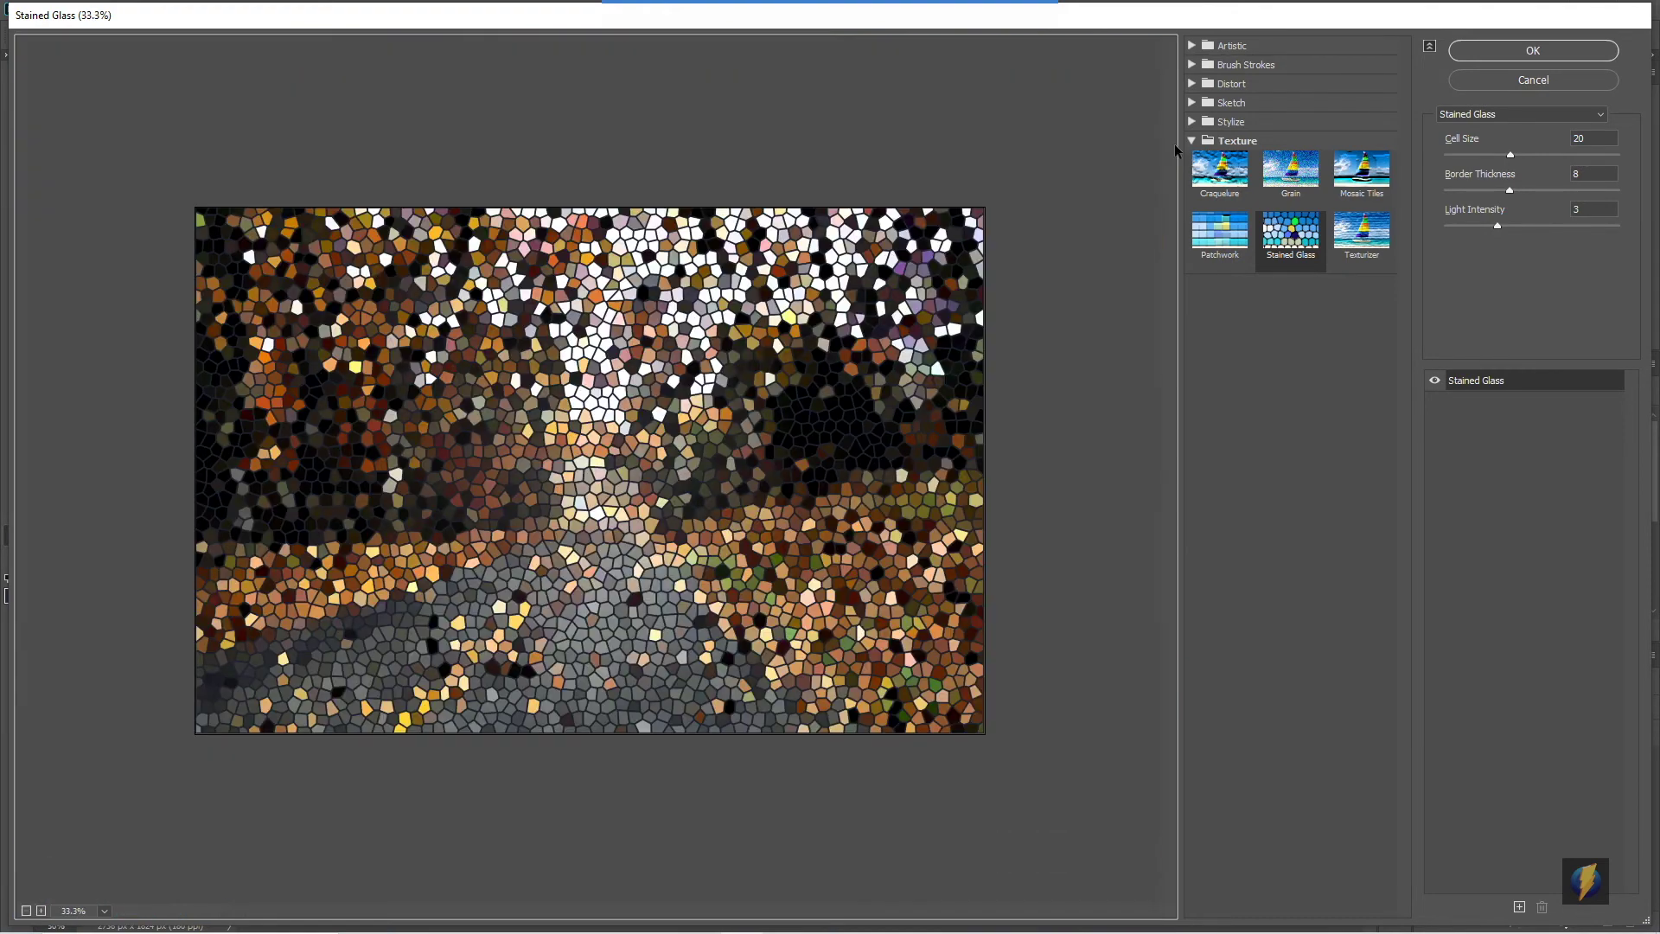
pyautogui.click(1192, 46)
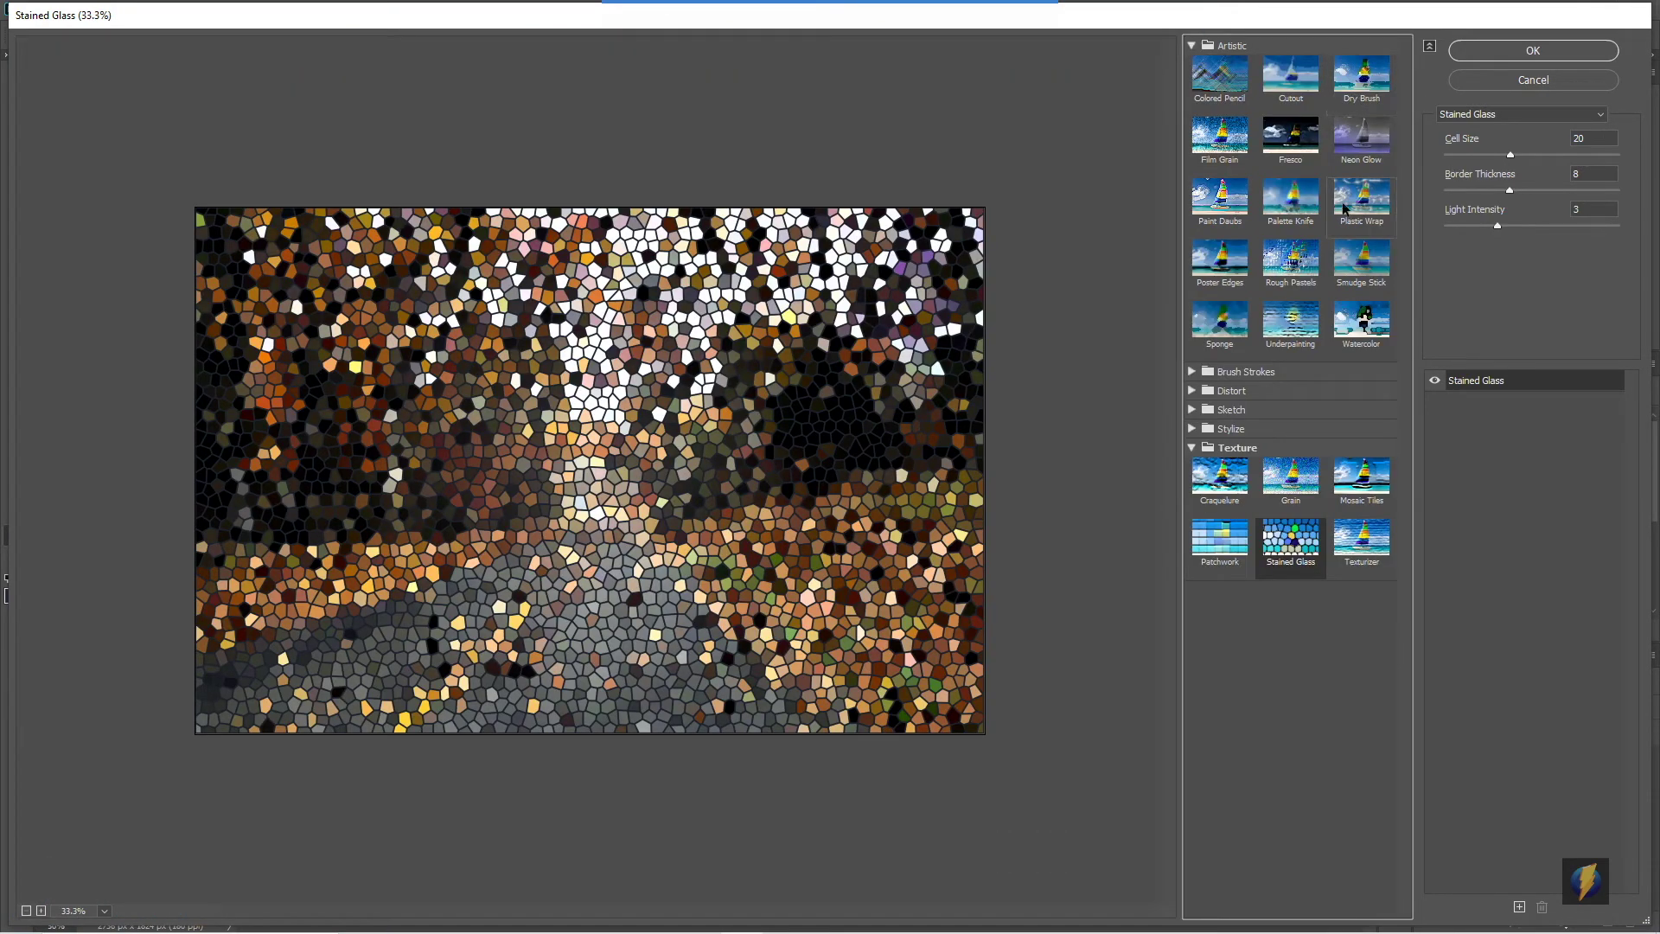
pyautogui.click(1297, 207)
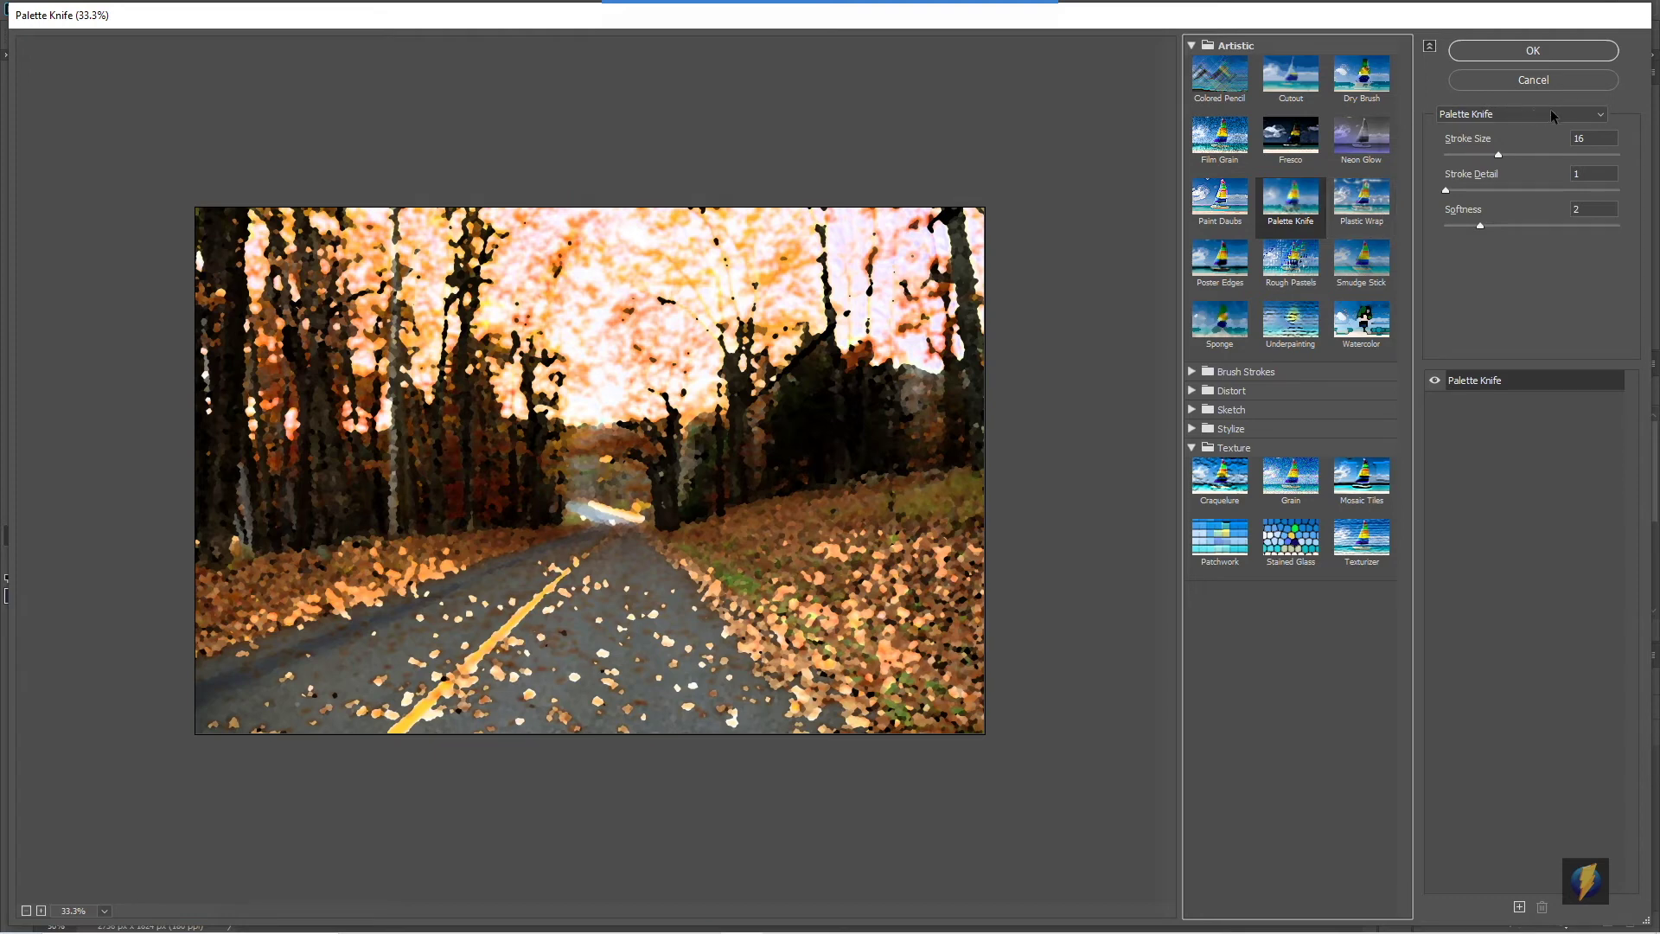
pyautogui.moveTo(1480, 226)
pyautogui.mouseDown()
pyautogui.moveTo(1538, 228)
pyautogui.moveTo(1509, 226)
pyautogui.mouseUp()
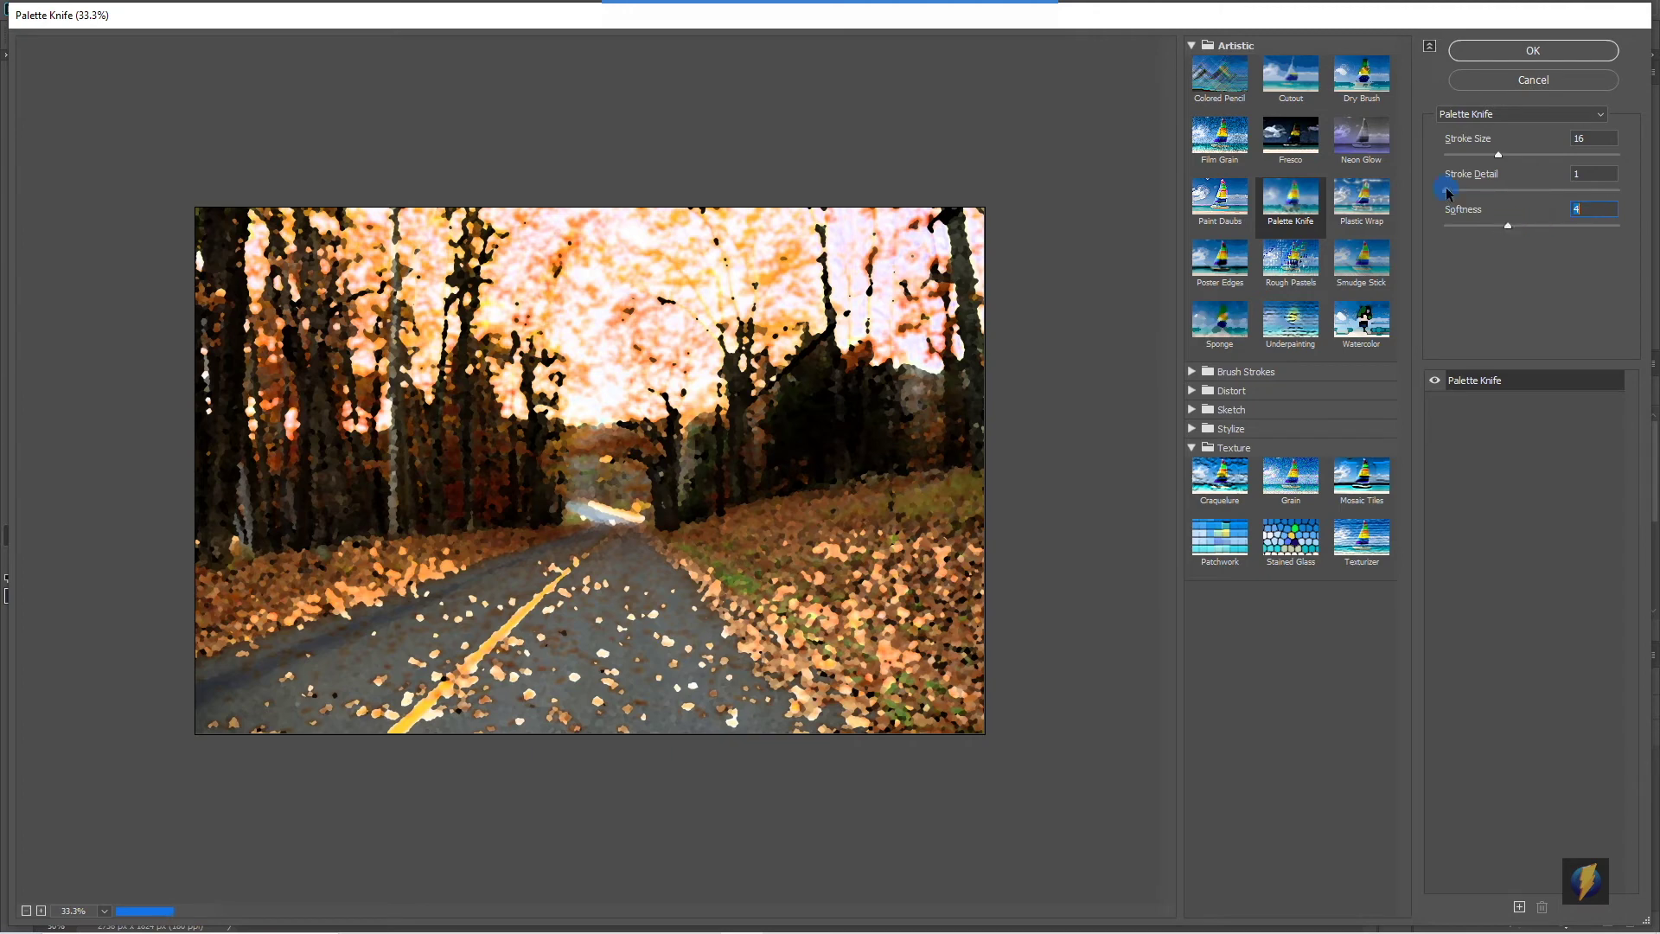
# - Raise Palette Knife Stroke Detail to 2 and apply the effect to the road photo
pyautogui.moveTo(1490, 195); pyautogui.dragTo(1511, 198)
pyautogui.click(1528, 52)
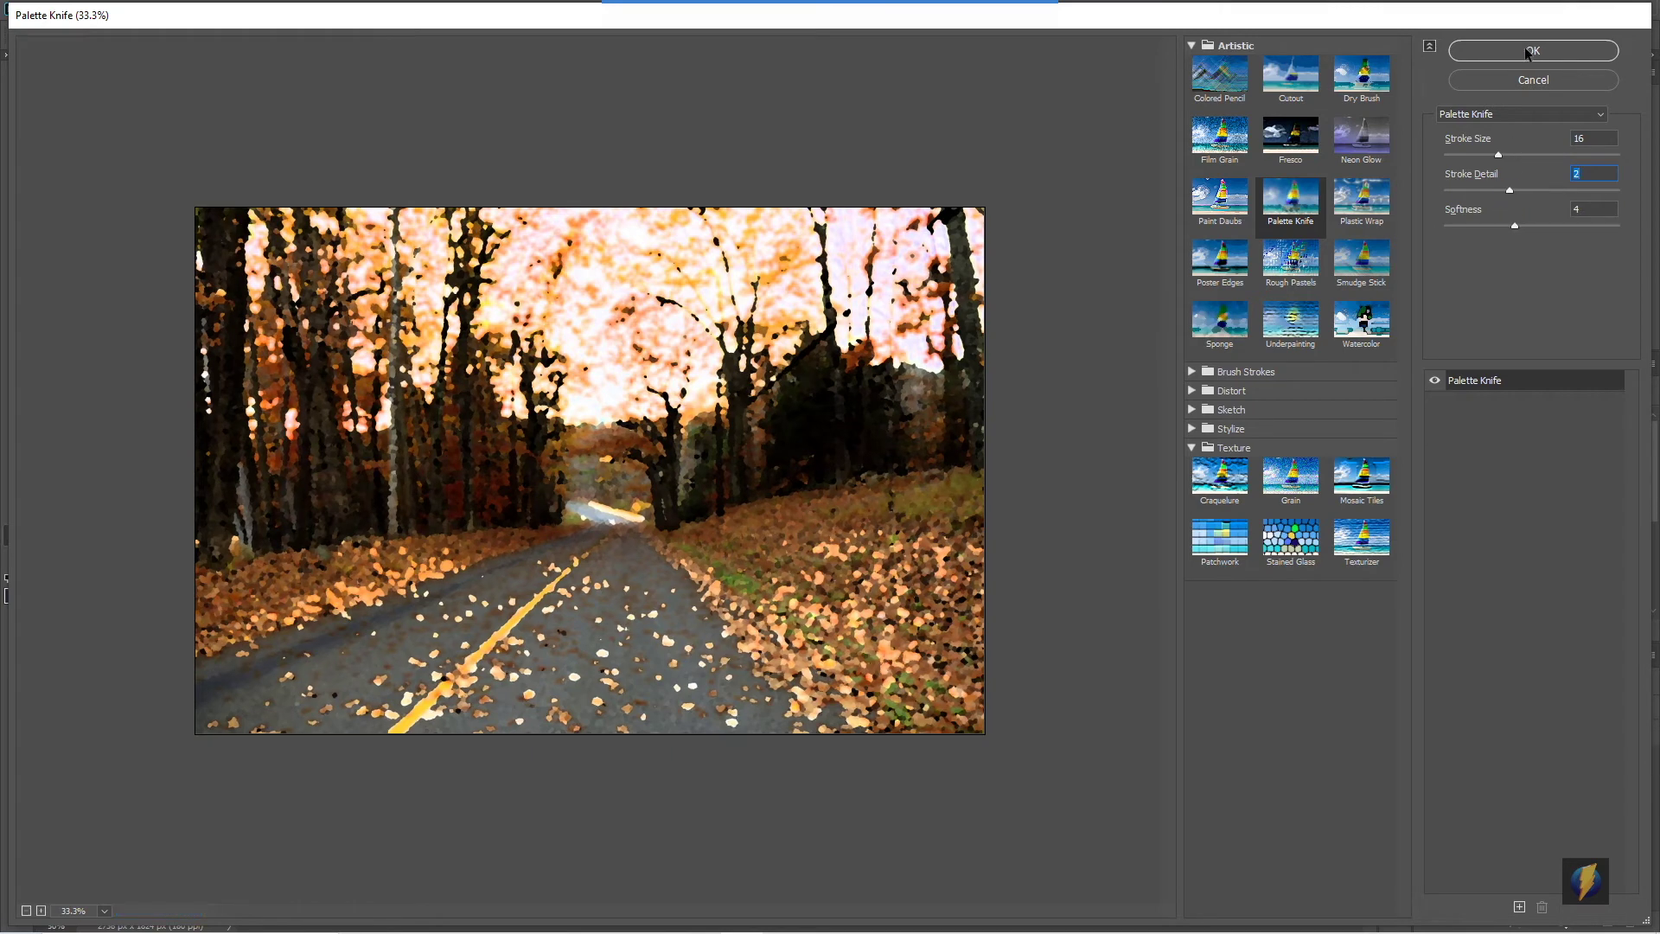